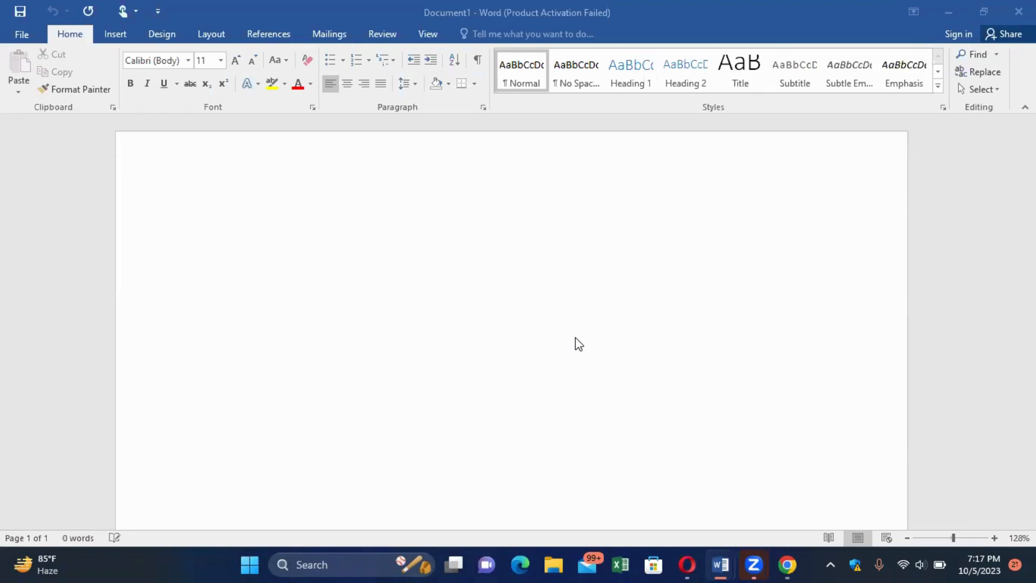
Type 'Resume writing' and 'Curriculam vitae' as two separate lines on the blank page.
left_click(537, 242)
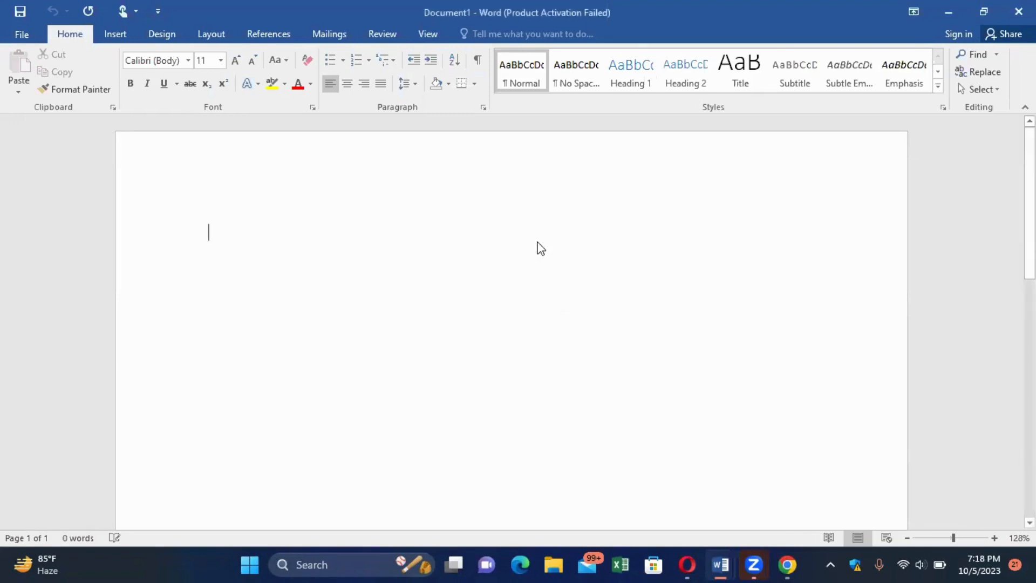
scroll(538, 242, "up", 5, "ctrl")
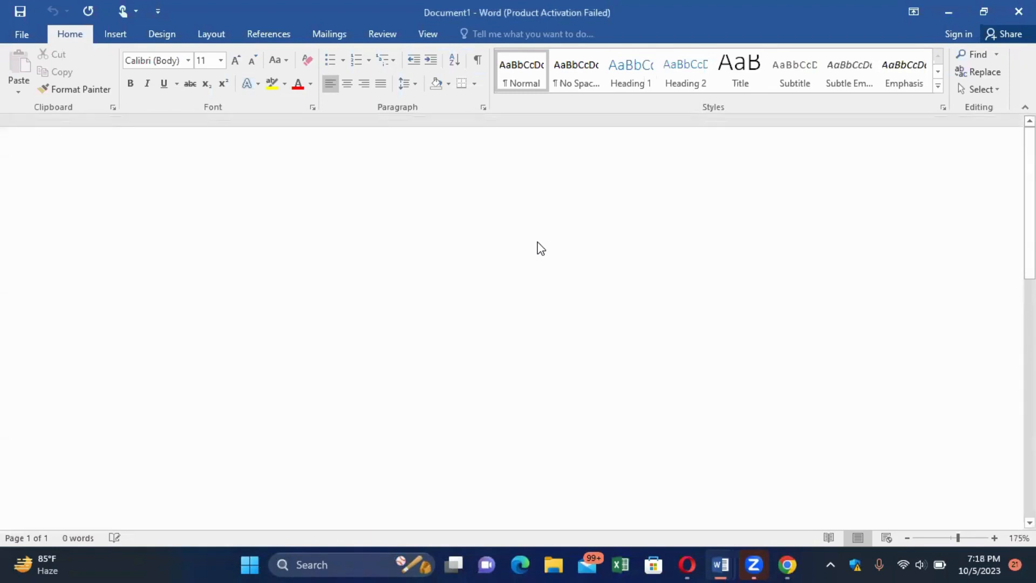
scroll(542, 249, "down", 2, "ctrl")
type("res")
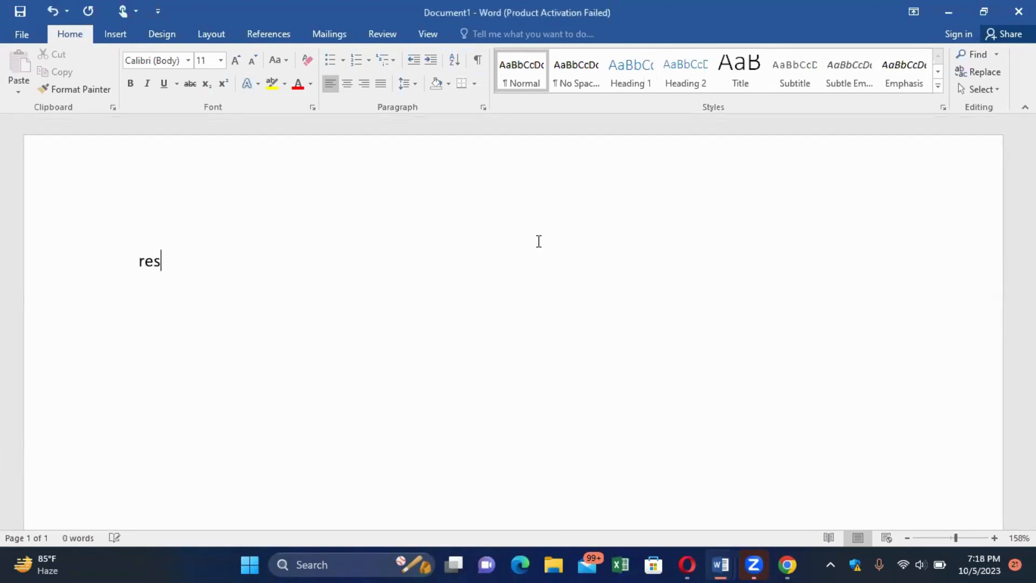
type("um")
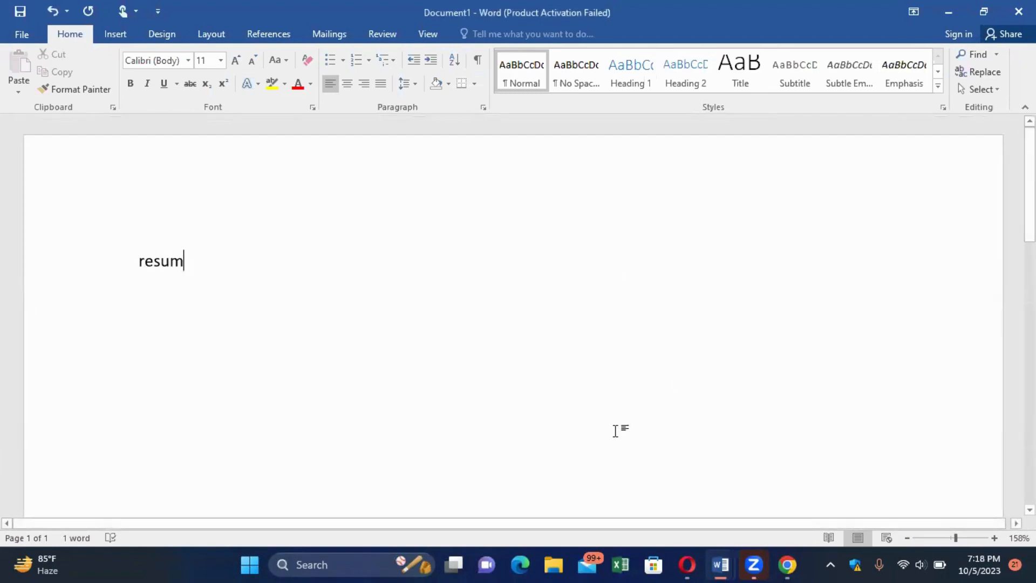
type("e ")
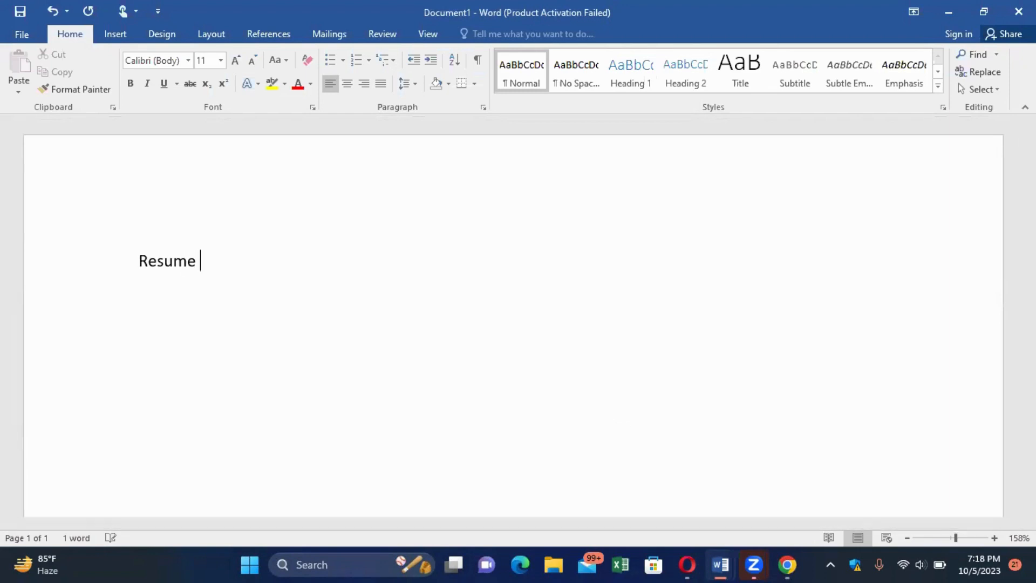
type("writing")
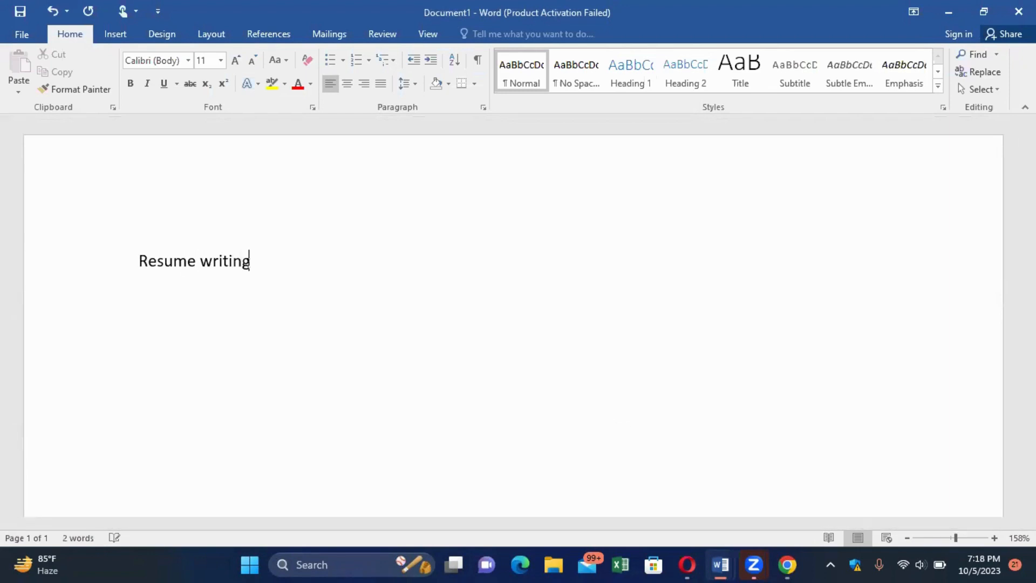
key("Return")
type("curriculam vitae")
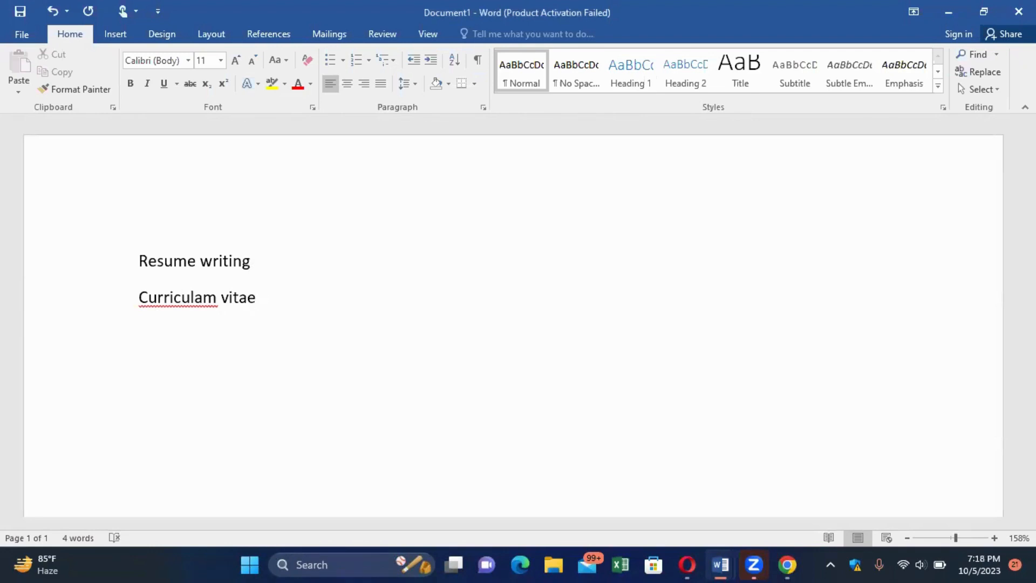
Google 'what is the meaning of resume' in a new Chrome tab.
left_click(789, 565)
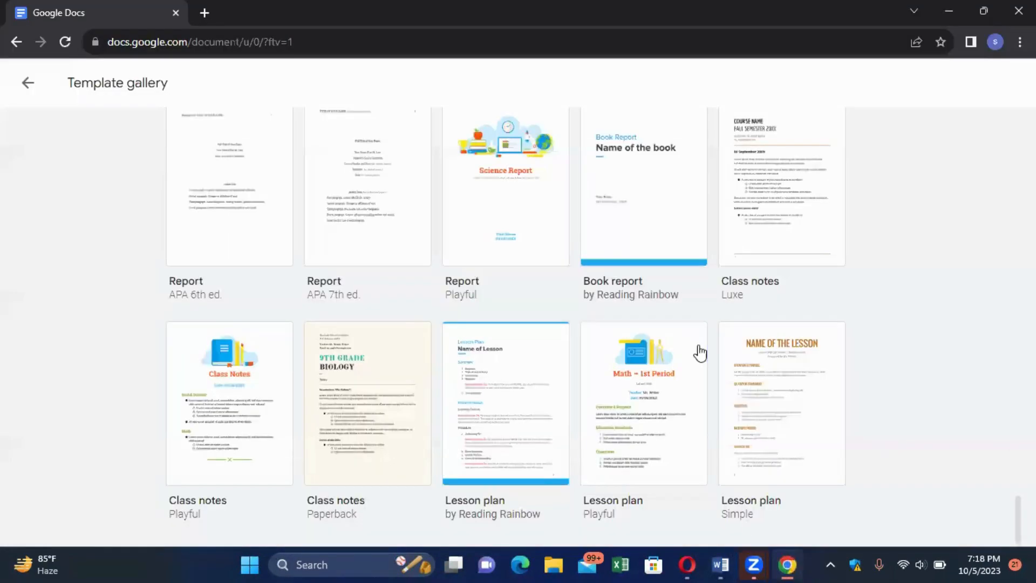
left_click(207, 13)
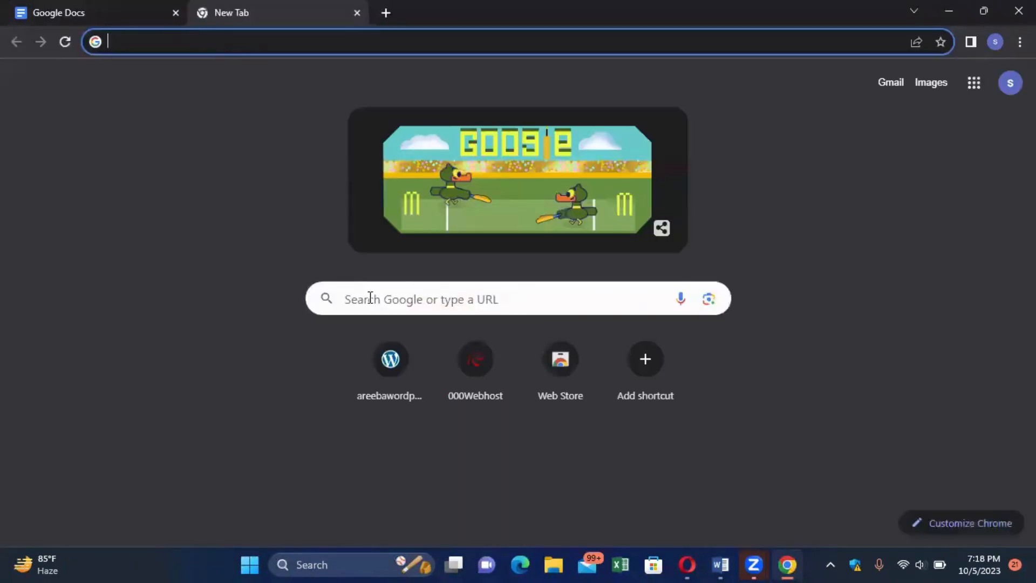
left_click(370, 299)
type("what")
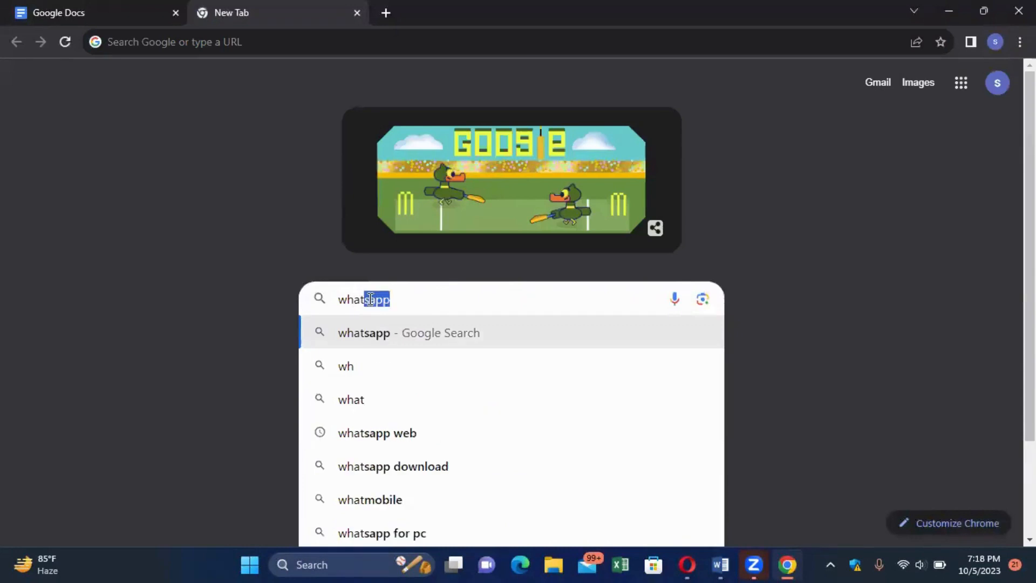
type(" is the ")
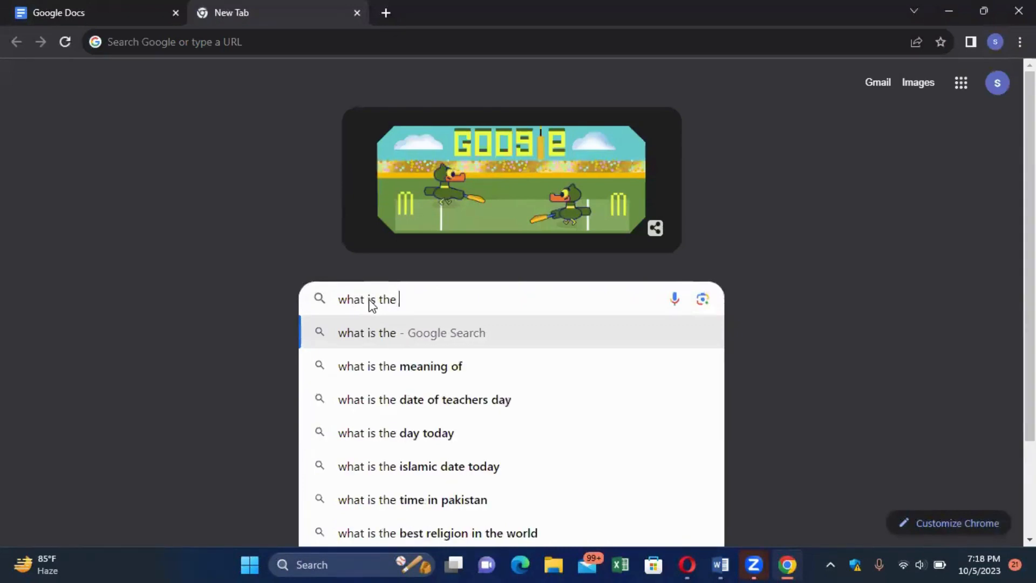
type("meani")
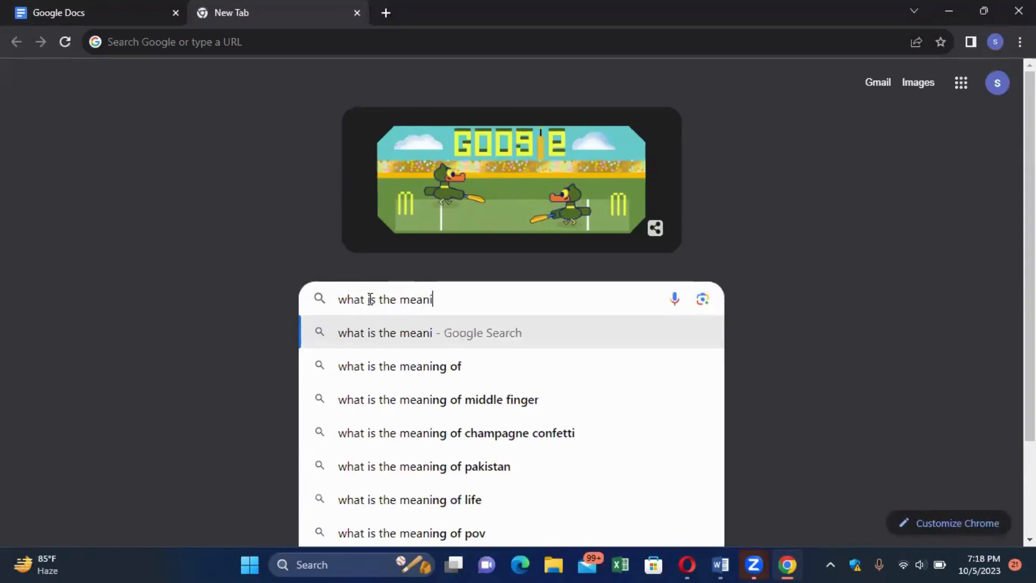
type("ng of ")
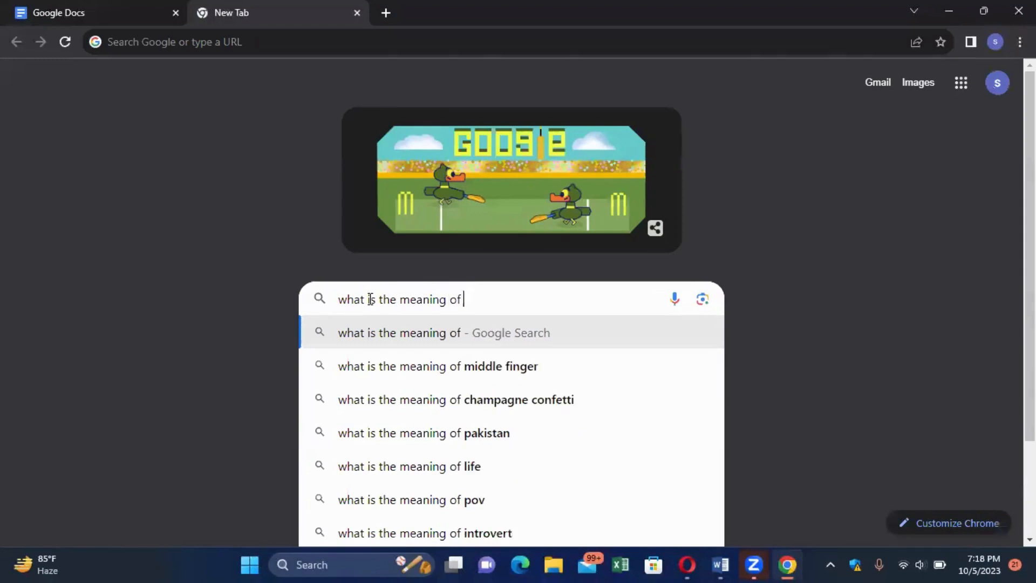
type("resume")
key("Return")
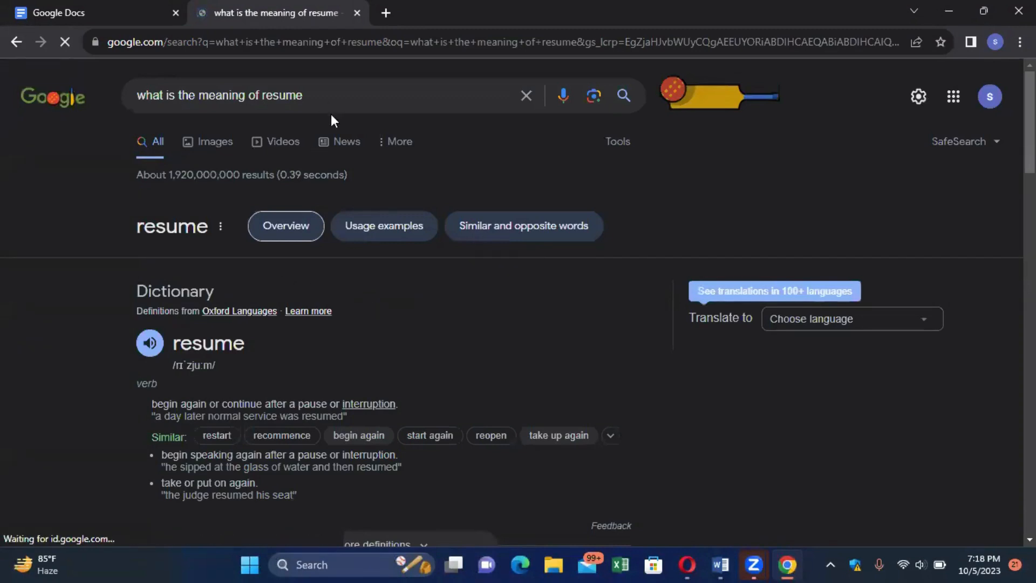
Expand the People also ask answers on the meaning of resume and whether it equals a CV.
scroll(331, 115, "down", 4)
scroll(331, 121, "down", 2)
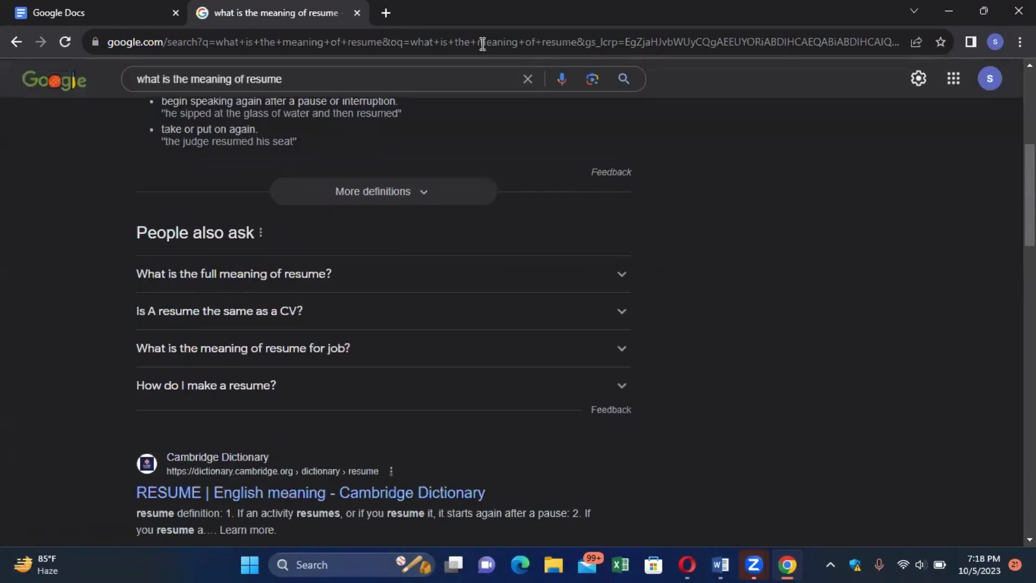
left_click(622, 276)
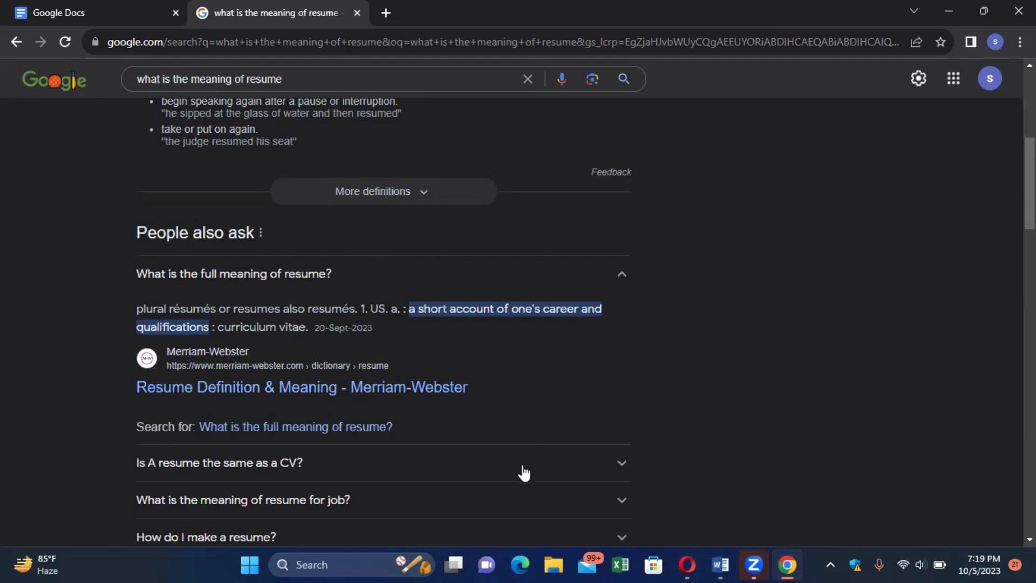
left_click(624, 476)
Select the answer paragraph explaining how a CV differs from a resume.
scroll(624, 476, "down", 3)
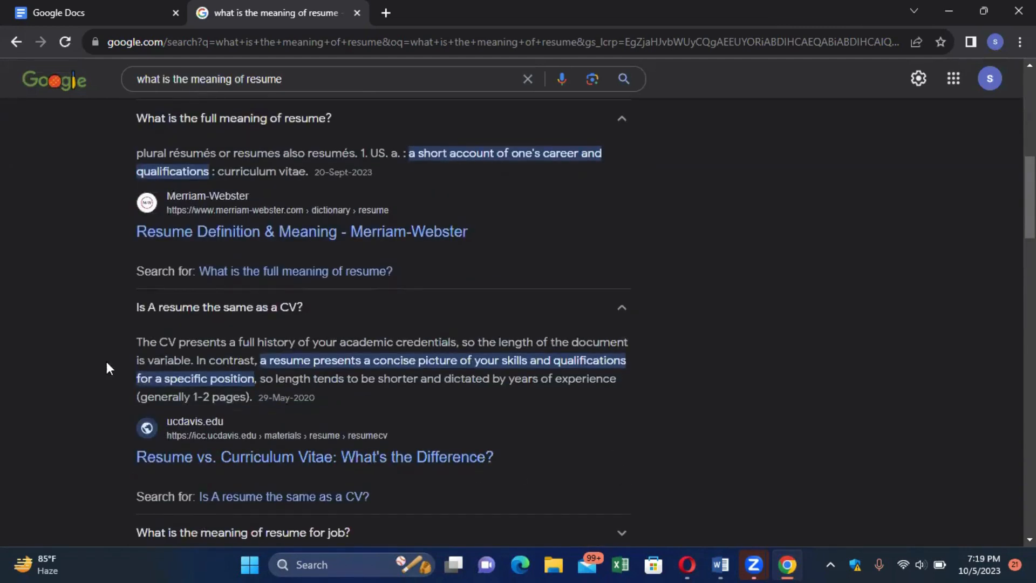
left_click_drag(142, 342, 623, 375)
key("ctrl+c")
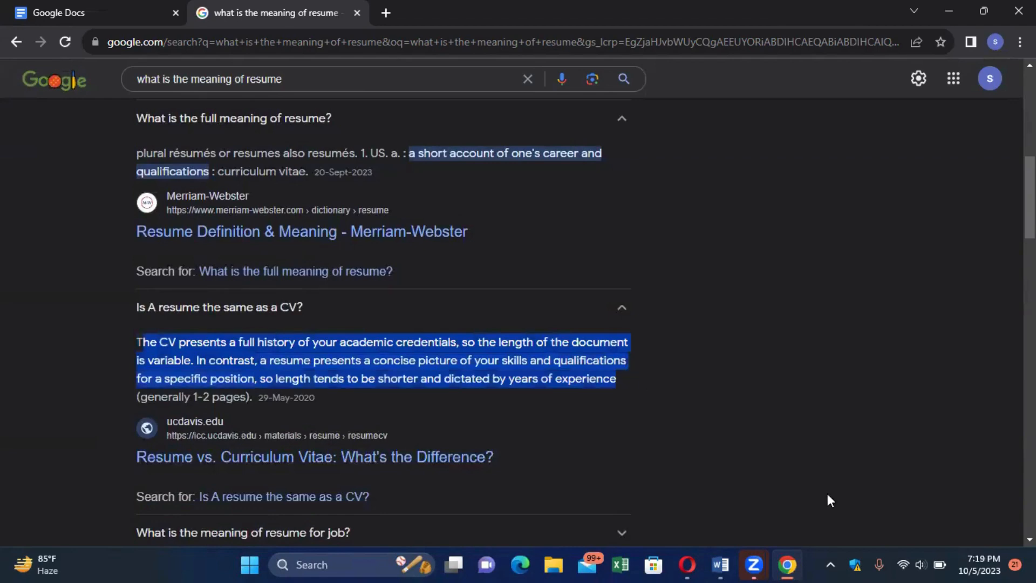
left_click(720, 565)
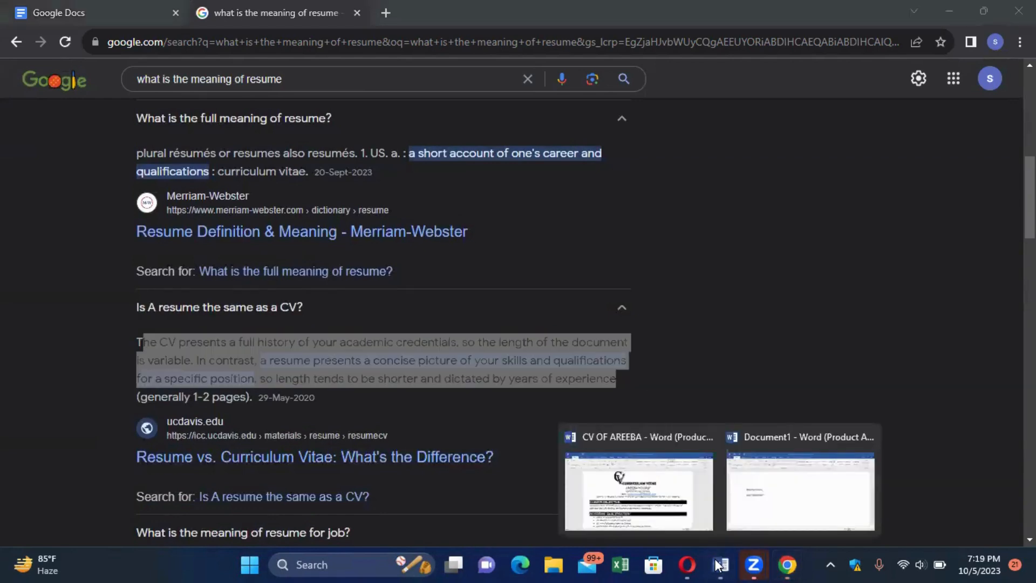
Paste the copied CV-versus-resume explanation into Document1 below 'Curriculam vitae'.
left_click(794, 483)
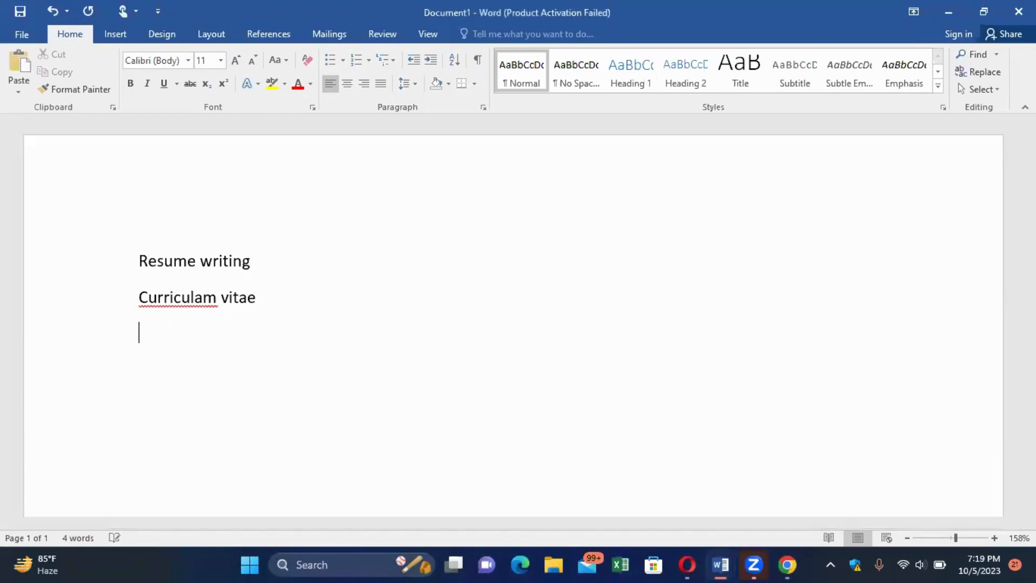
key("ctrl+v")
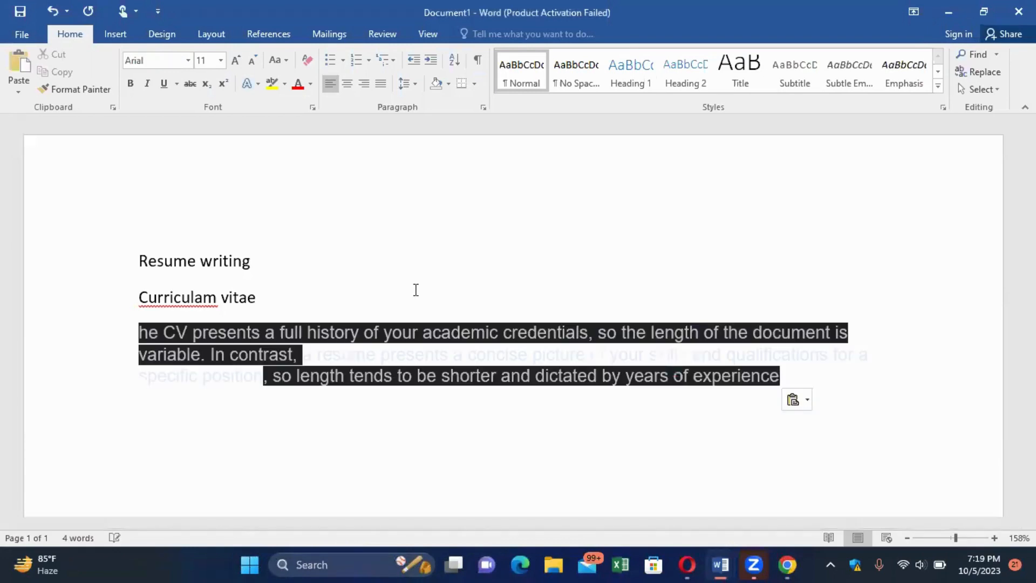
scroll(416, 290, "up", 4)
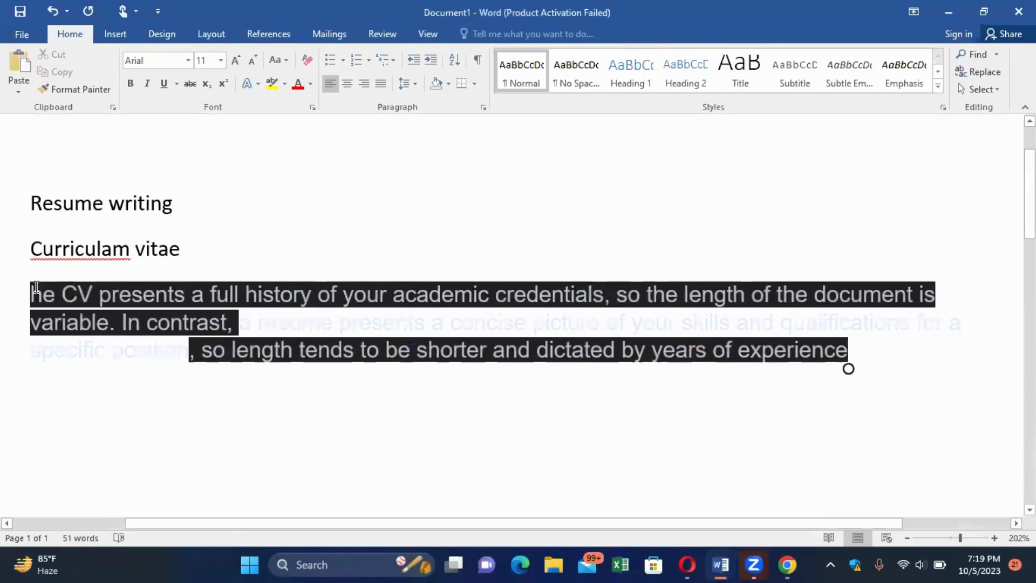
left_click(279, 253)
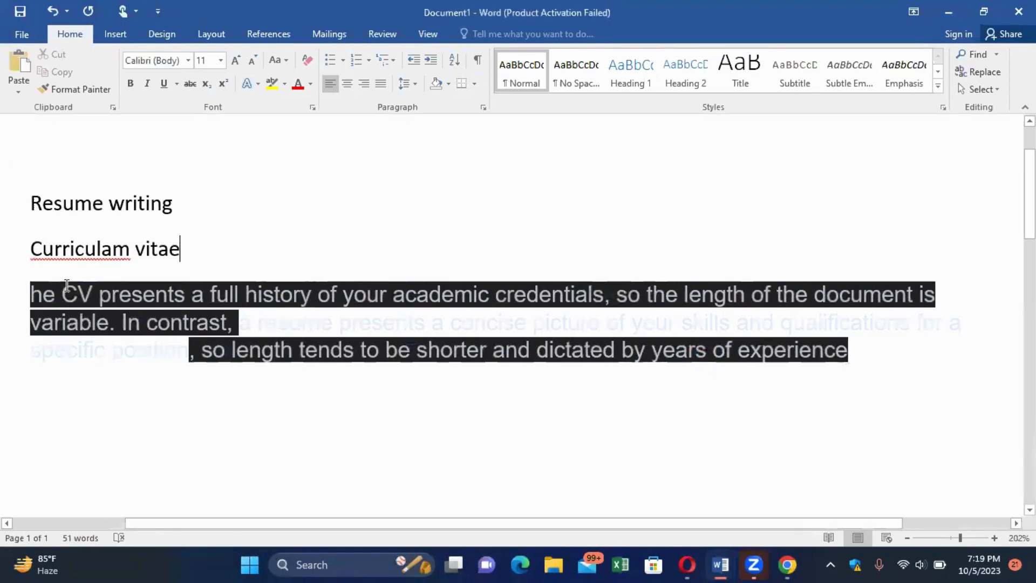
Colour the pasted paragraph grey, then clear all its formatting.
left_click_drag(30, 292, 801, 388)
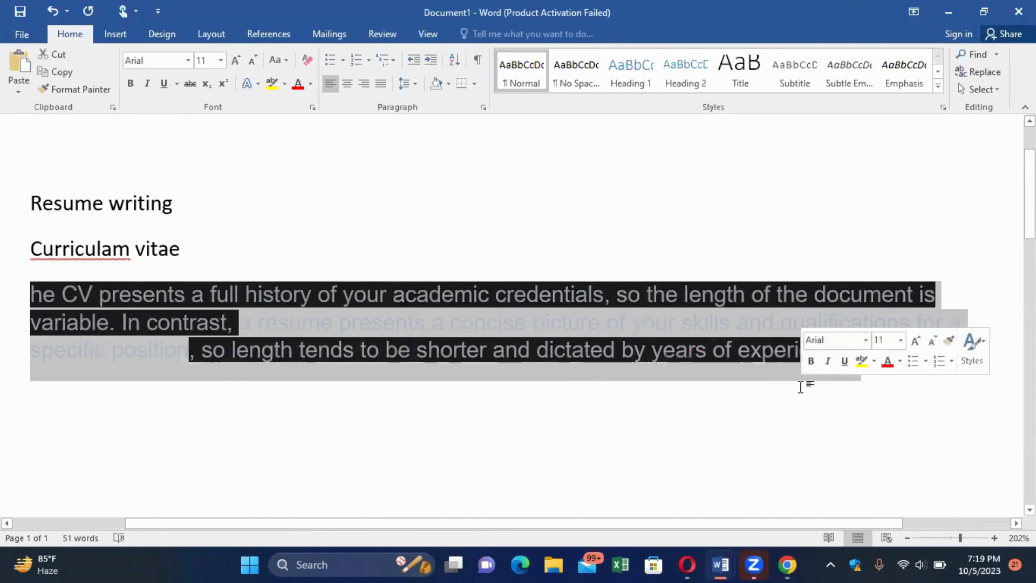
left_click(311, 84)
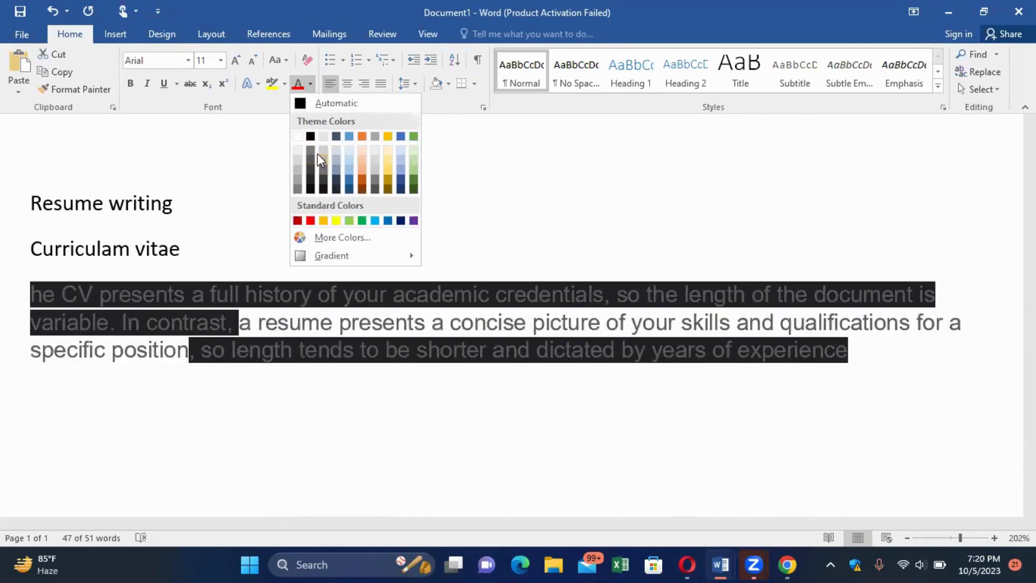
left_click(321, 159)
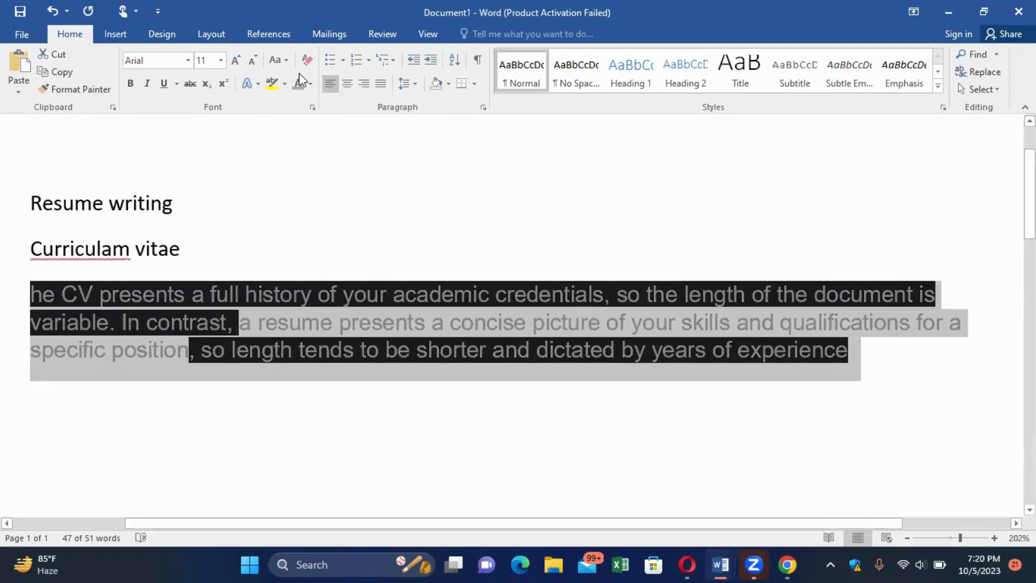
left_click(304, 60)
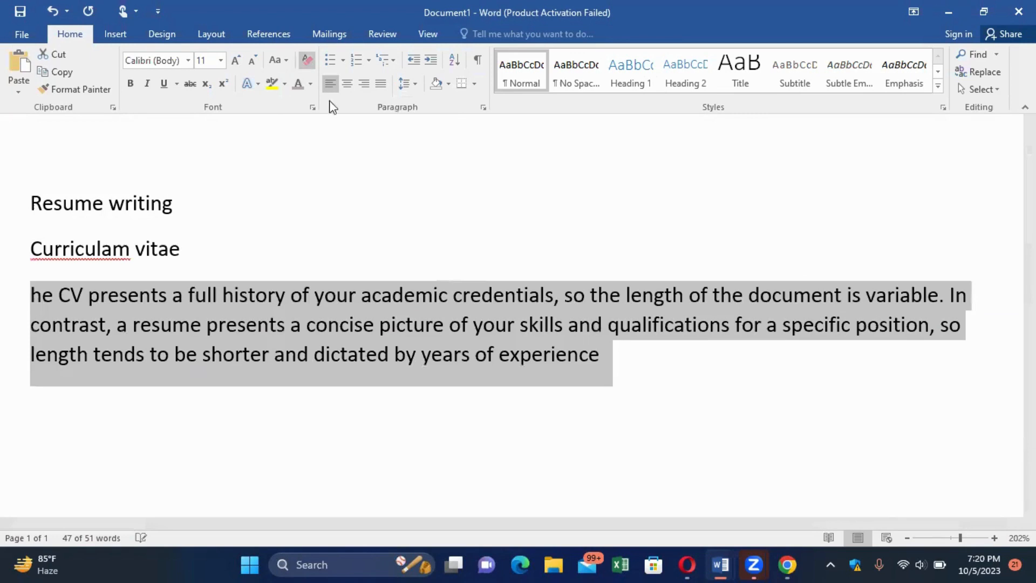
left_click(387, 196)
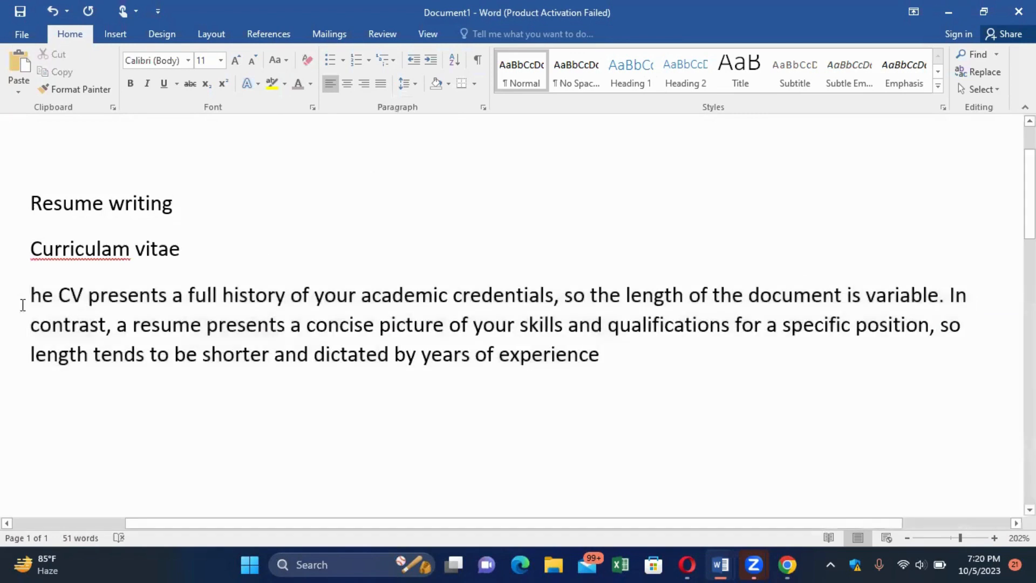
left_click_drag(28, 292, 571, 462)
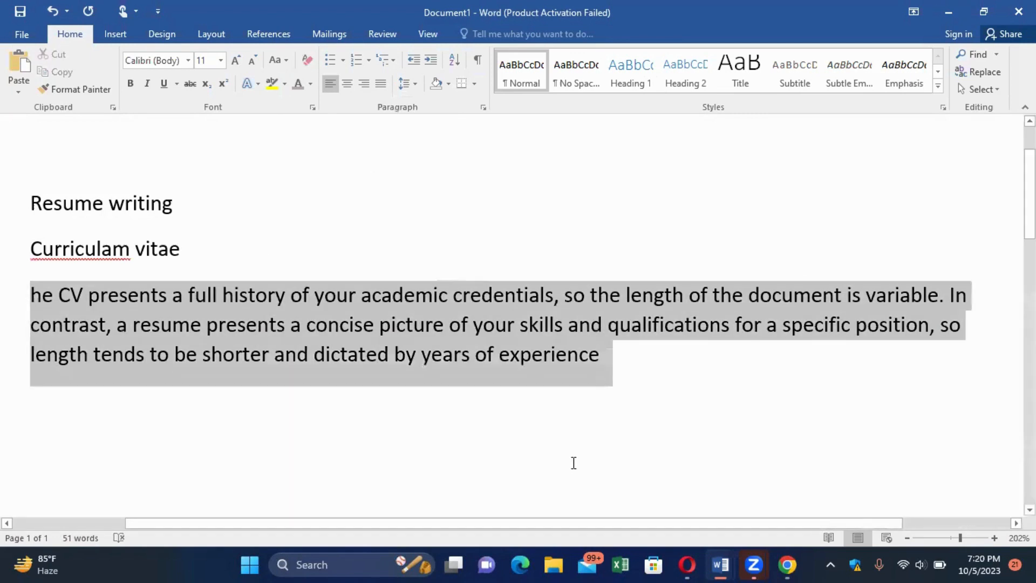
left_click(573, 241)
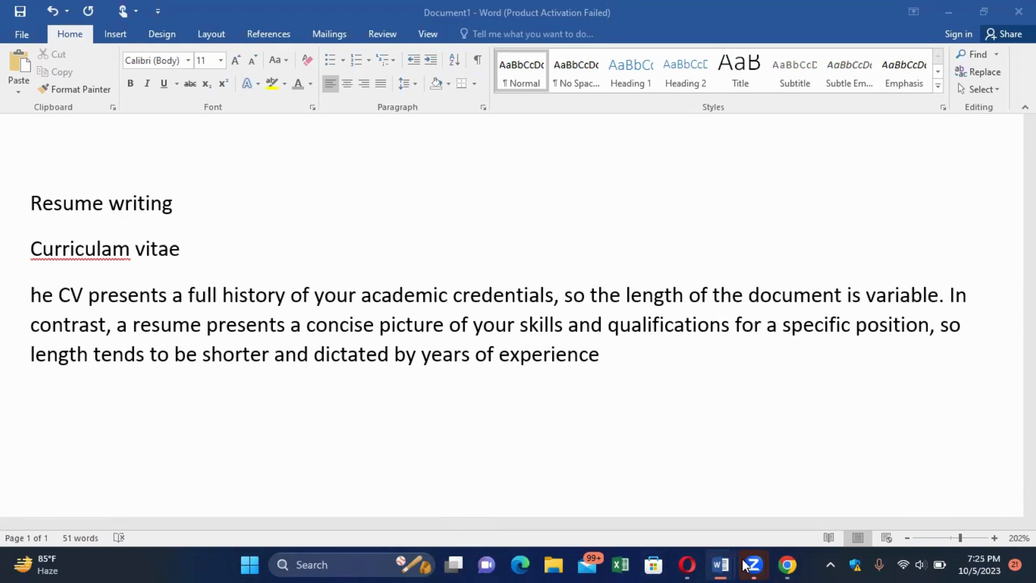
mouse_move(725, 565)
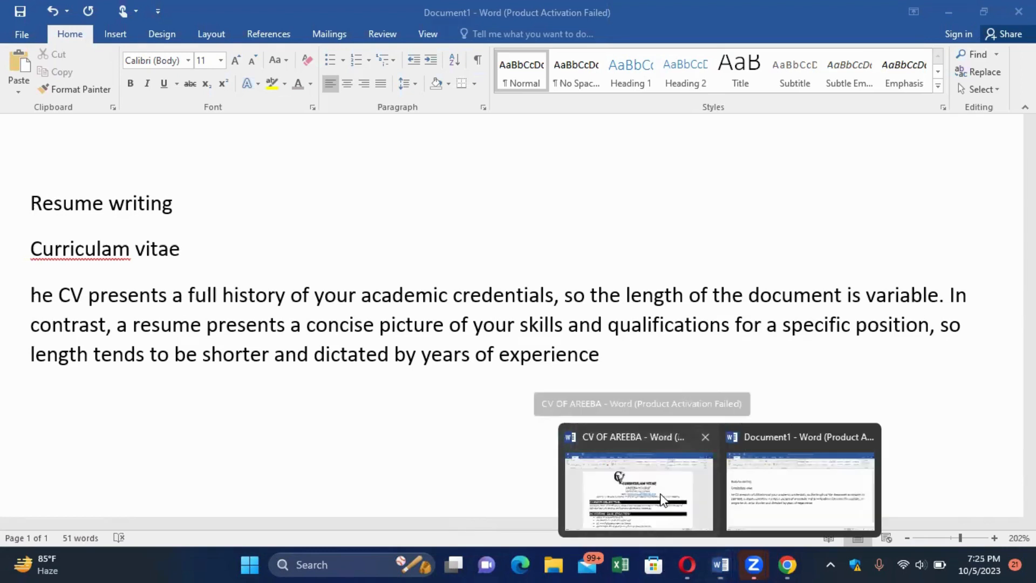
Switch to the finished sample CV and scroll to its Career Objective and Qualification sections.
left_click(661, 495)
scroll(662, 494, "down", 5)
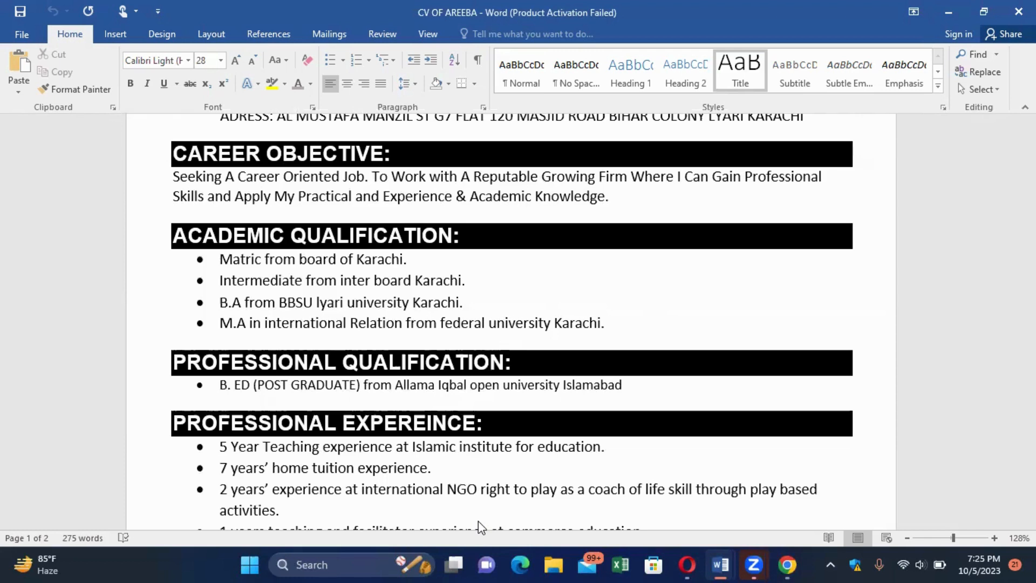
mouse_move(724, 565)
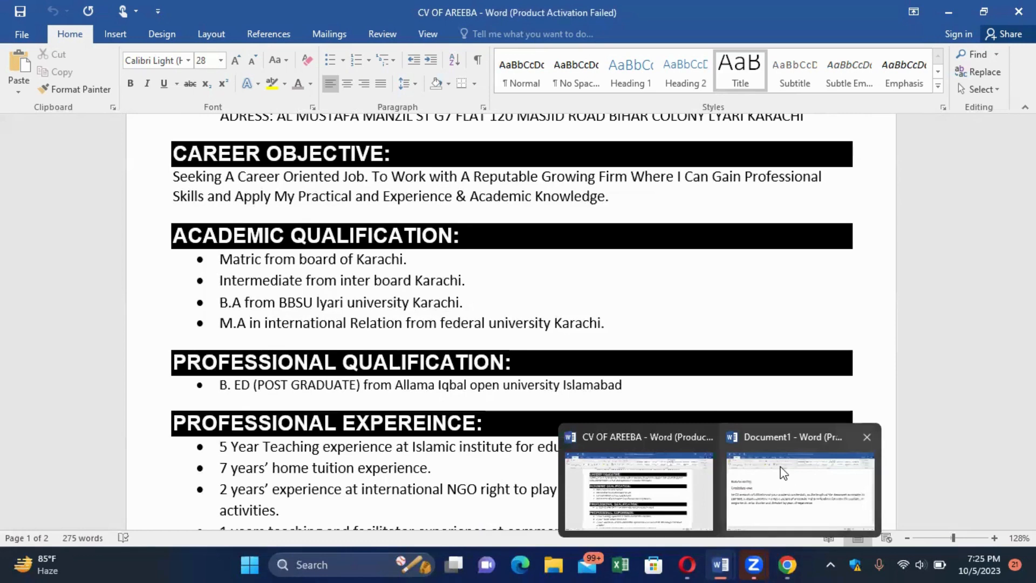
In Document1, add a 'ctrl +c for copy' line below the CV paragraph.
left_click(724, 446)
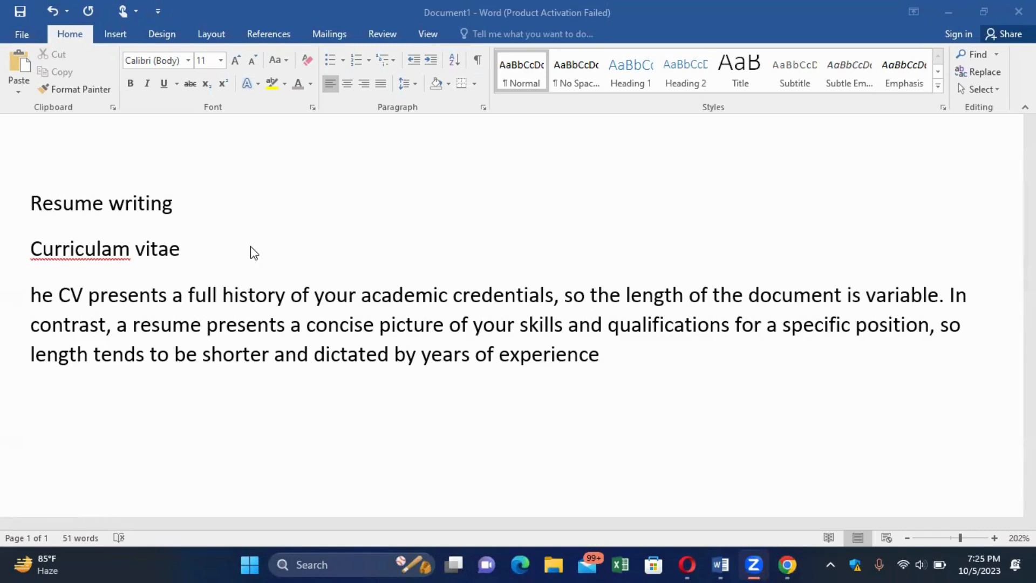
left_click(628, 136)
scroll(628, 135, "down", 1)
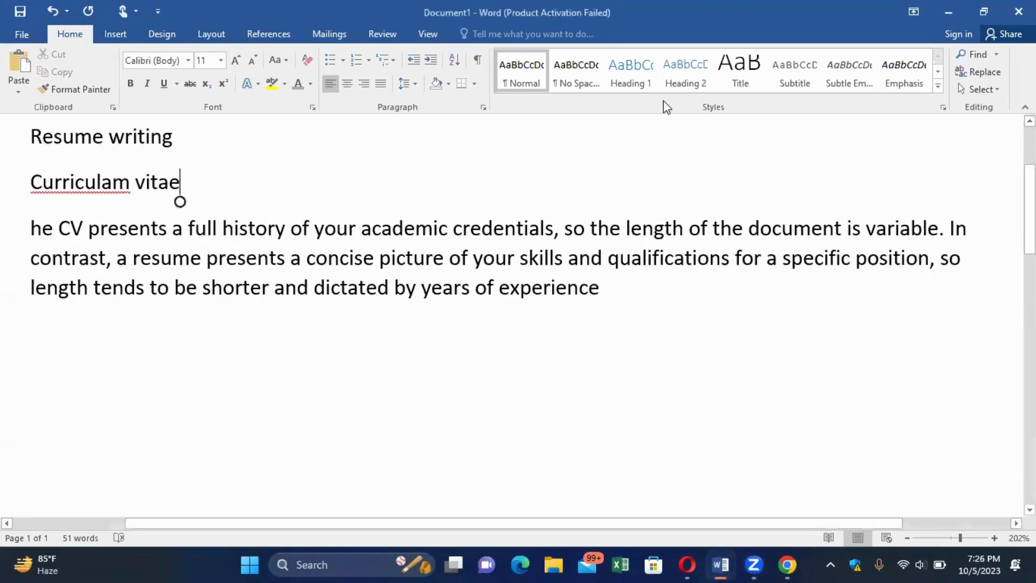
left_click(617, 280)
key("Return")
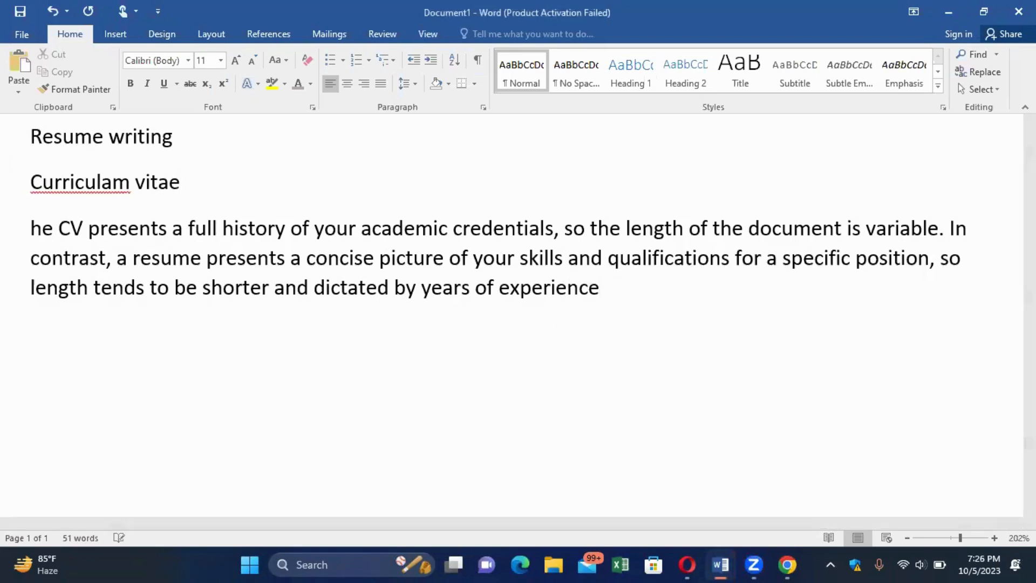
type("ctrl +c for")
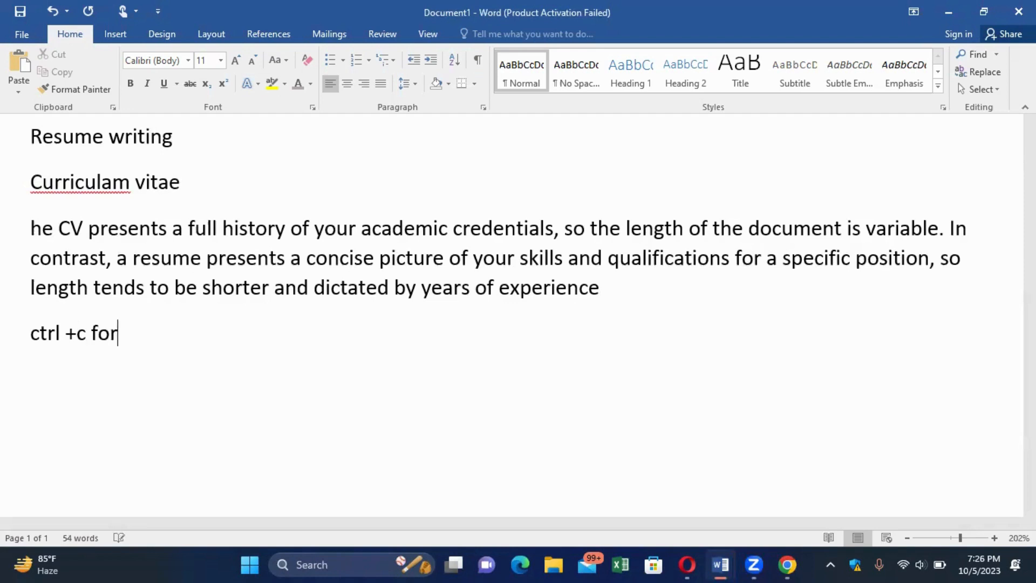
type(" copy")
Add 'ctrl+ v for paste' and 'ctrl + s for save' lines beneath the copy note.
scroll(607, 299, "up", 6)
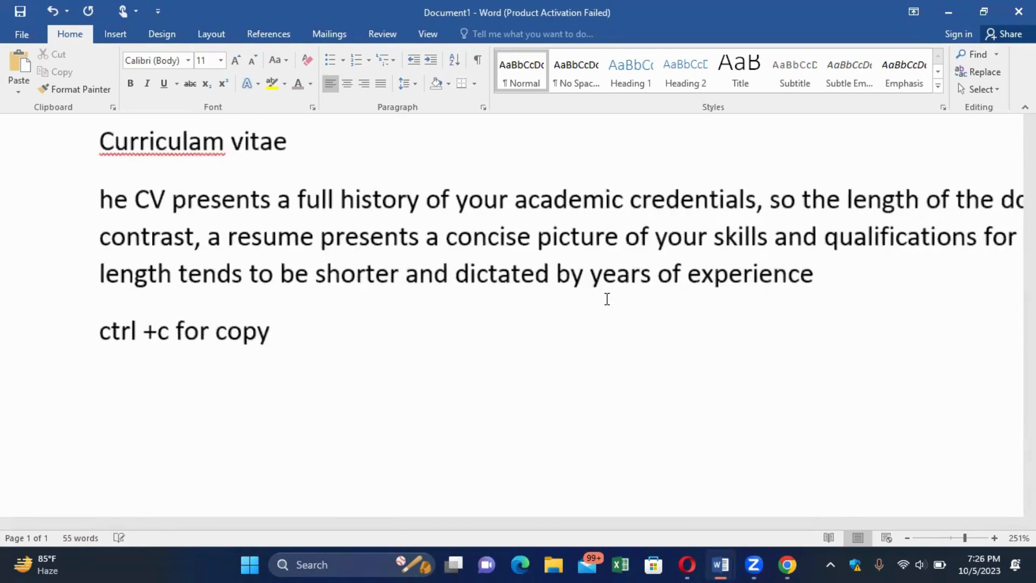
key("Return")
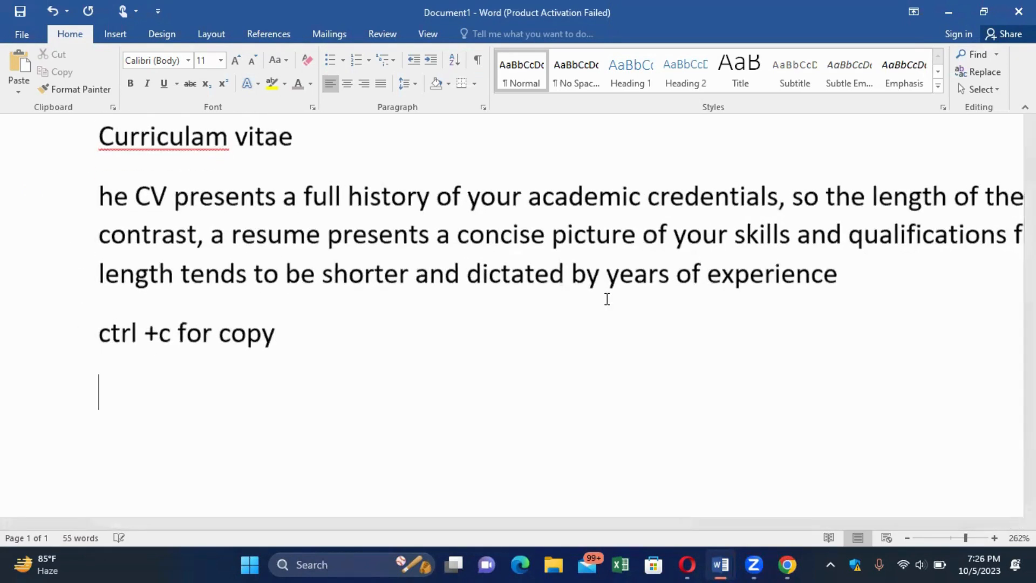
type("ctrl")
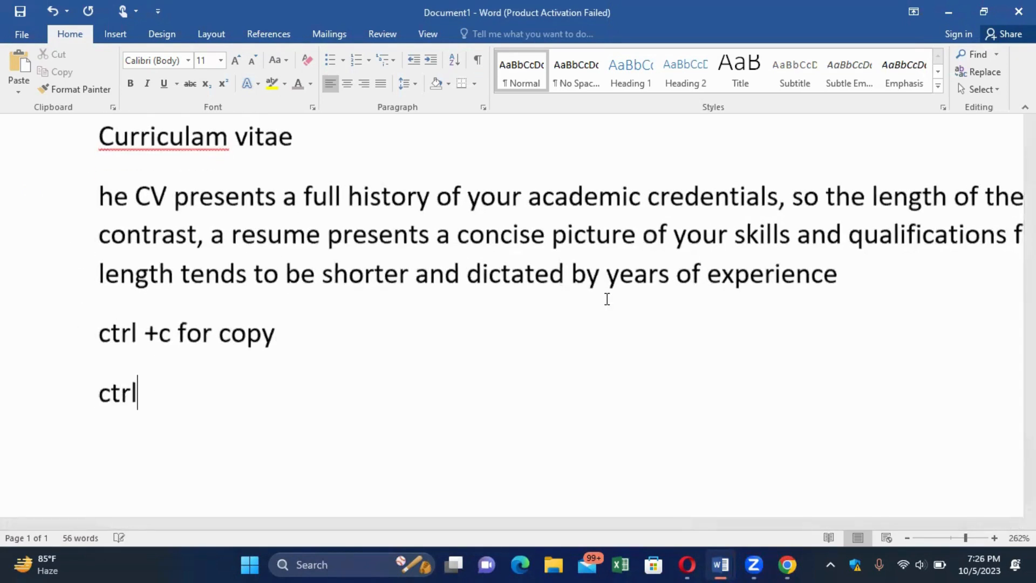
type("+ v fo")
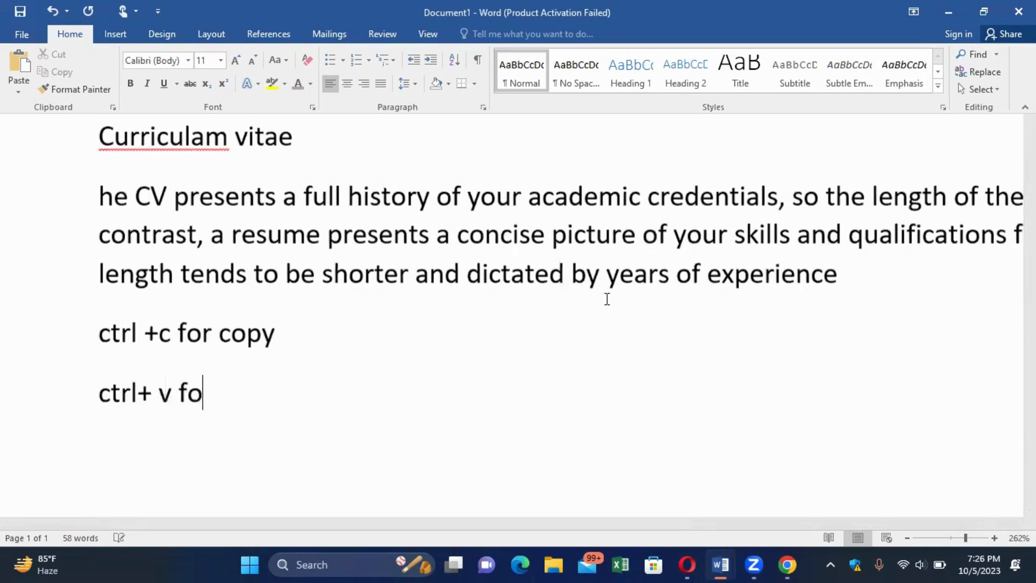
type("r past")
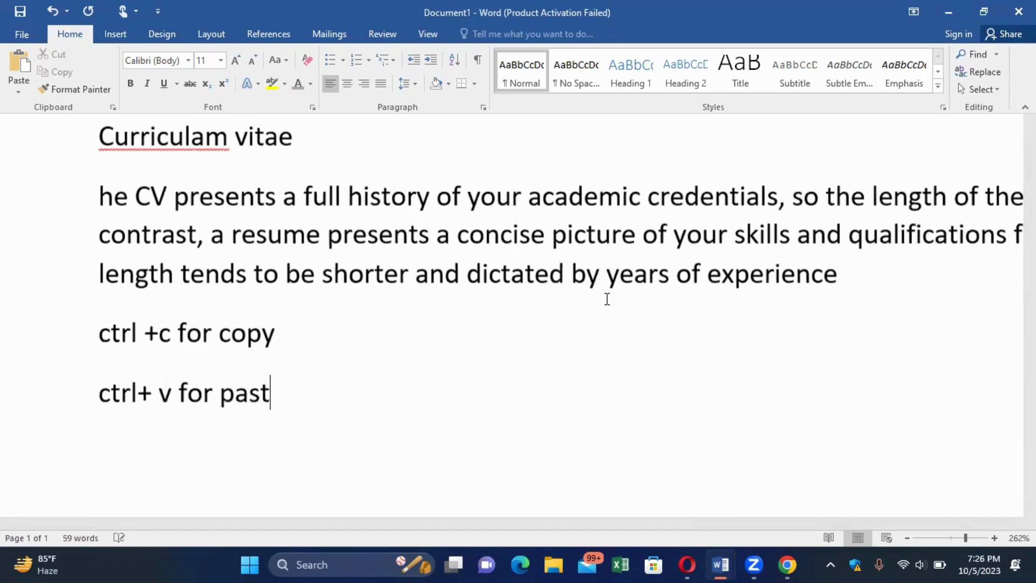
type("e")
key("Return")
type("ctrl ")
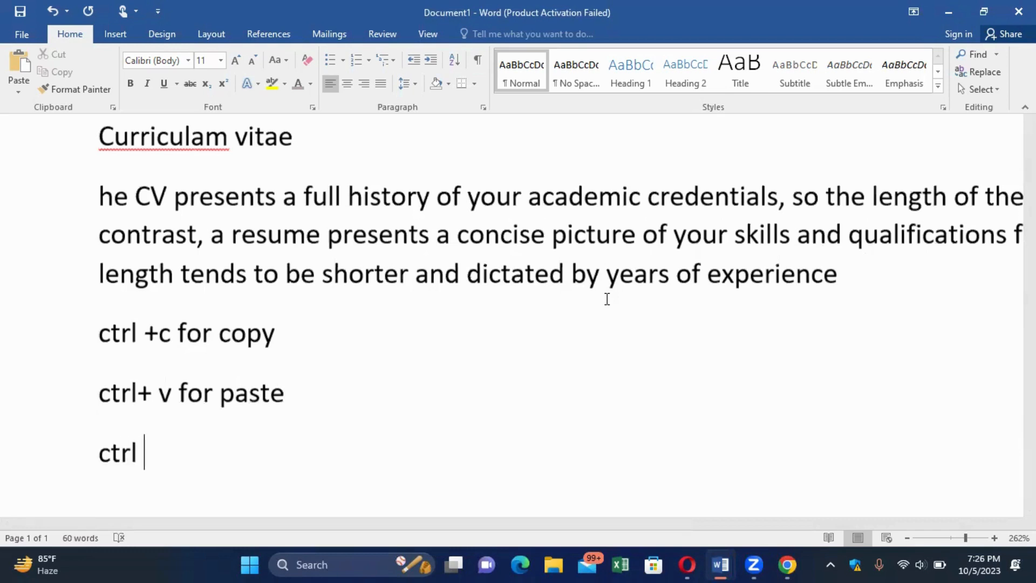
type("+")
type("s")
type("fo")
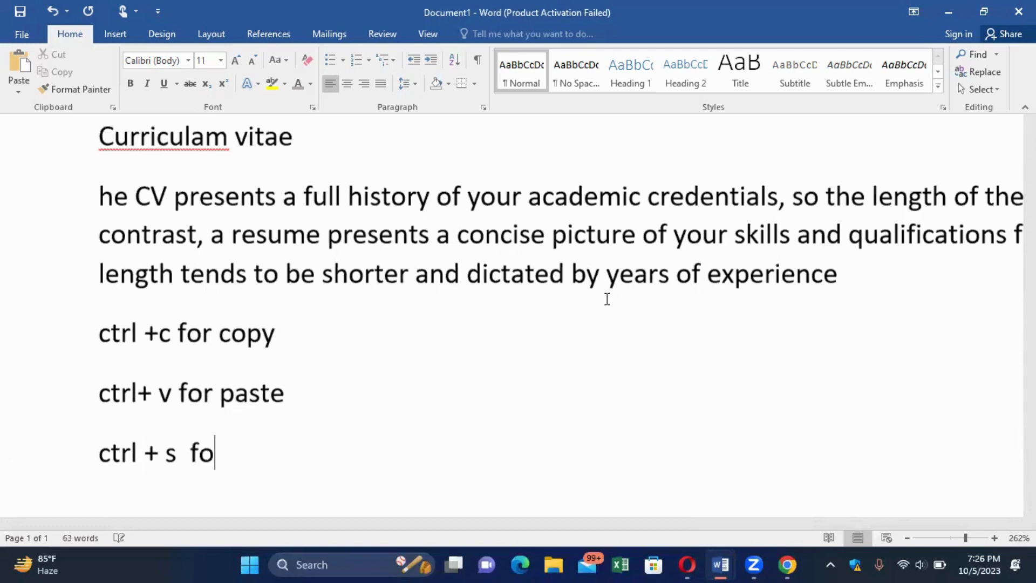
type("r save")
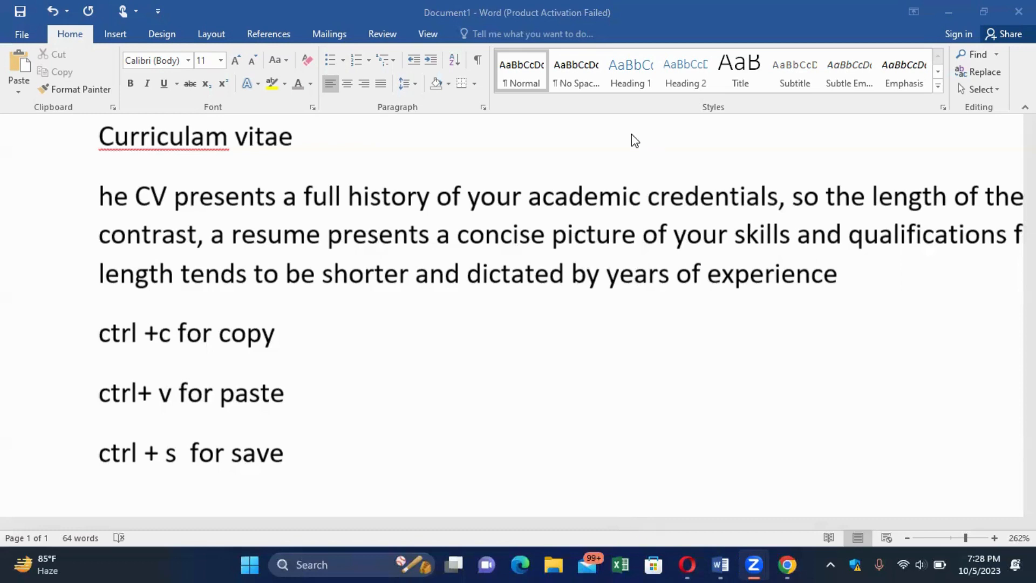
Delete all text in Document1 with Ctrl+A and Delete, leaving an empty 0-word page.
scroll(632, 133, "down", 11)
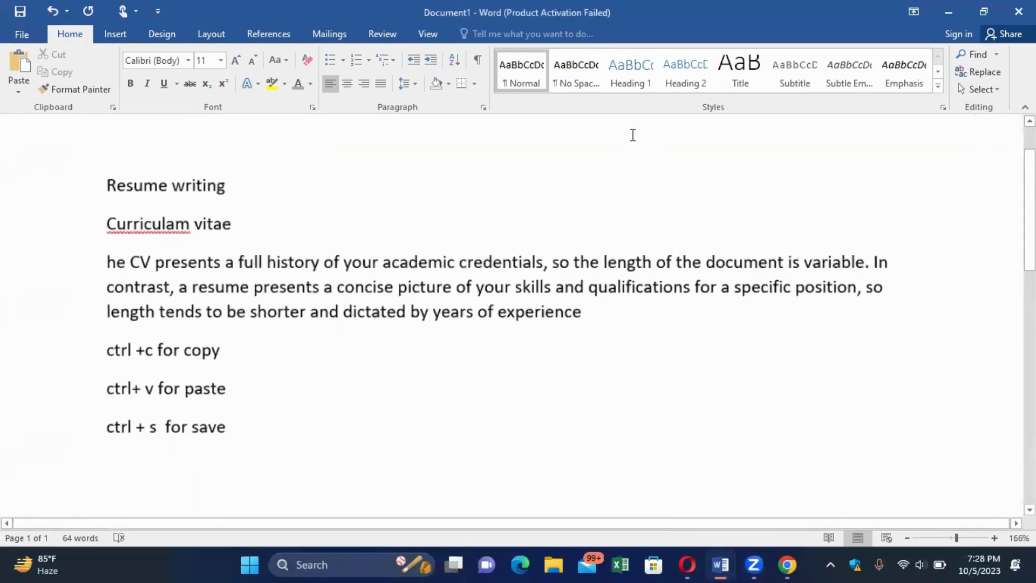
scroll(632, 135, "up", 2)
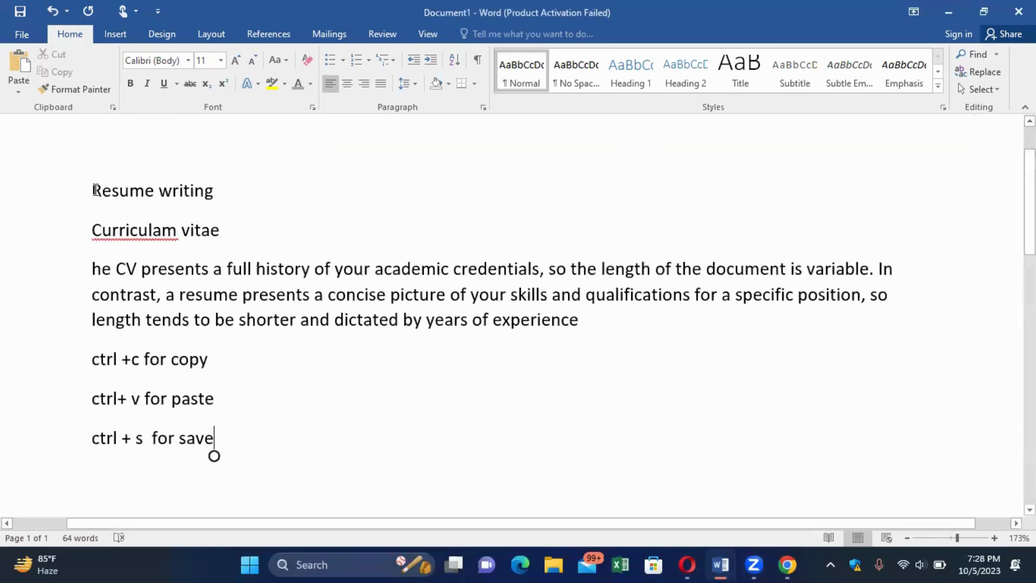
key("ctrl+a")
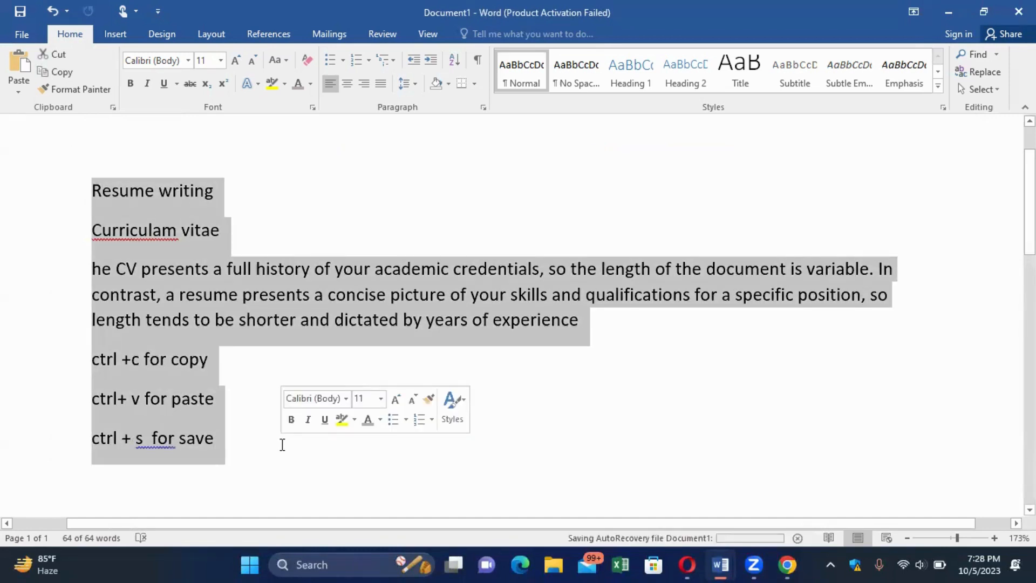
key("Delete")
scroll(281, 444, "down", 3)
scroll(281, 444, "down", 3)
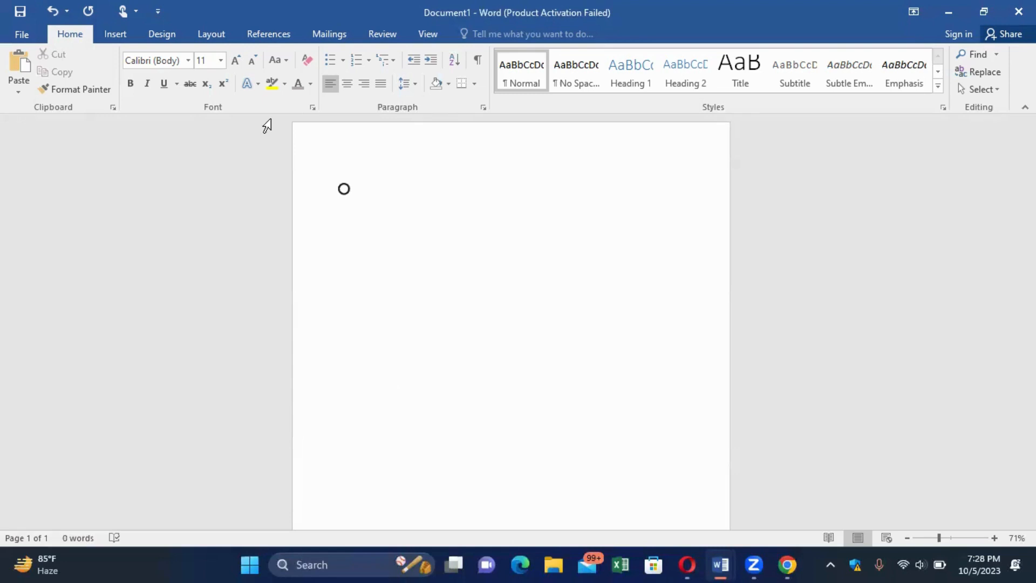
left_click(208, 32)
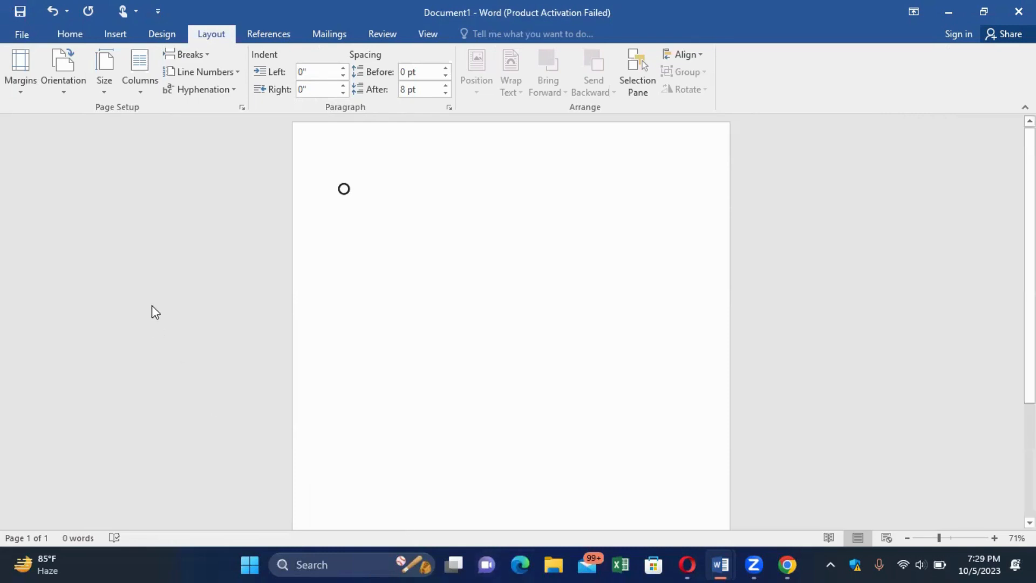
Apply the Narrow margin preset to the page.
left_click(15, 89)
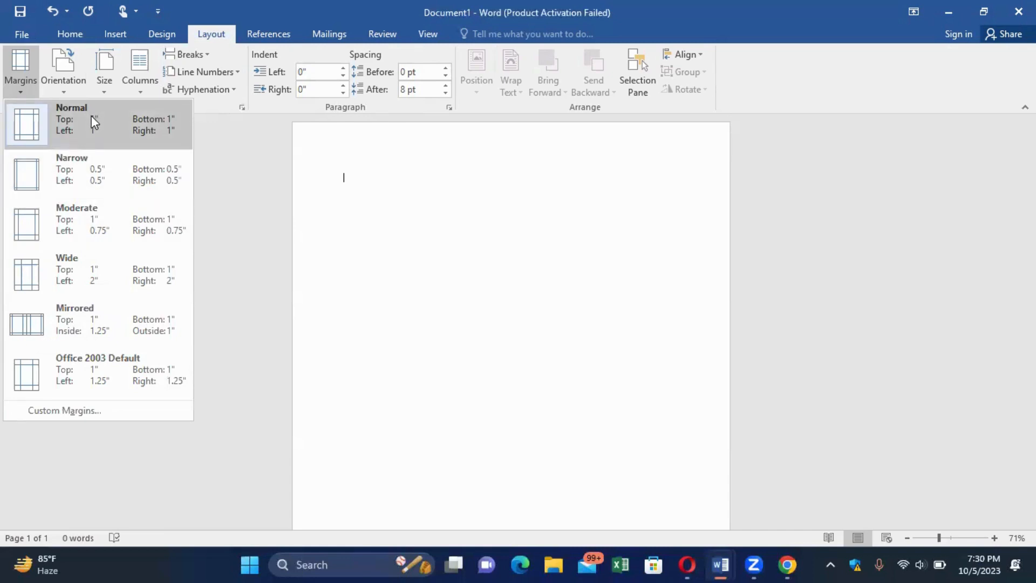
left_click(31, 176)
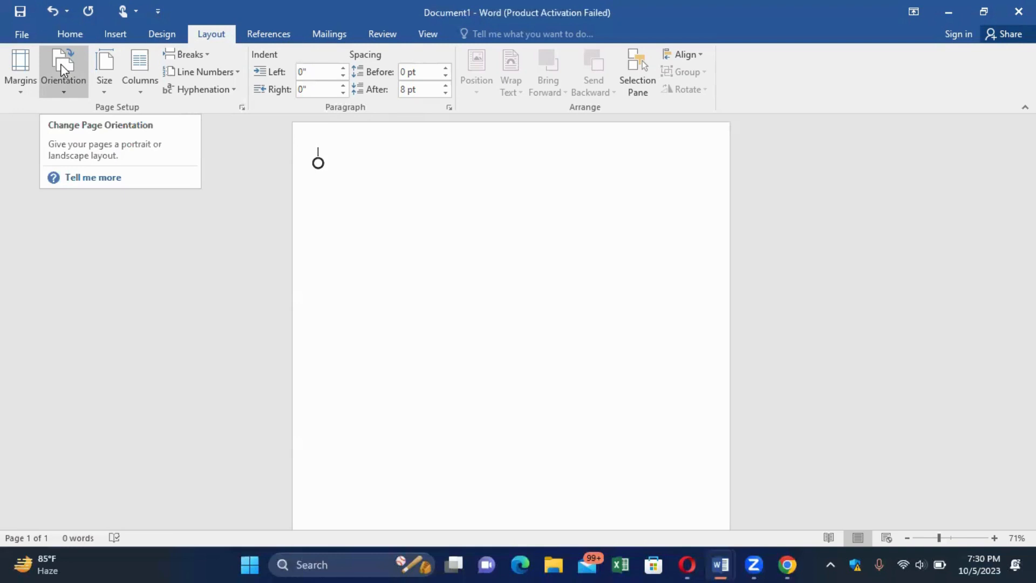
Switch the page orientation to Portrait.
left_click(60, 63)
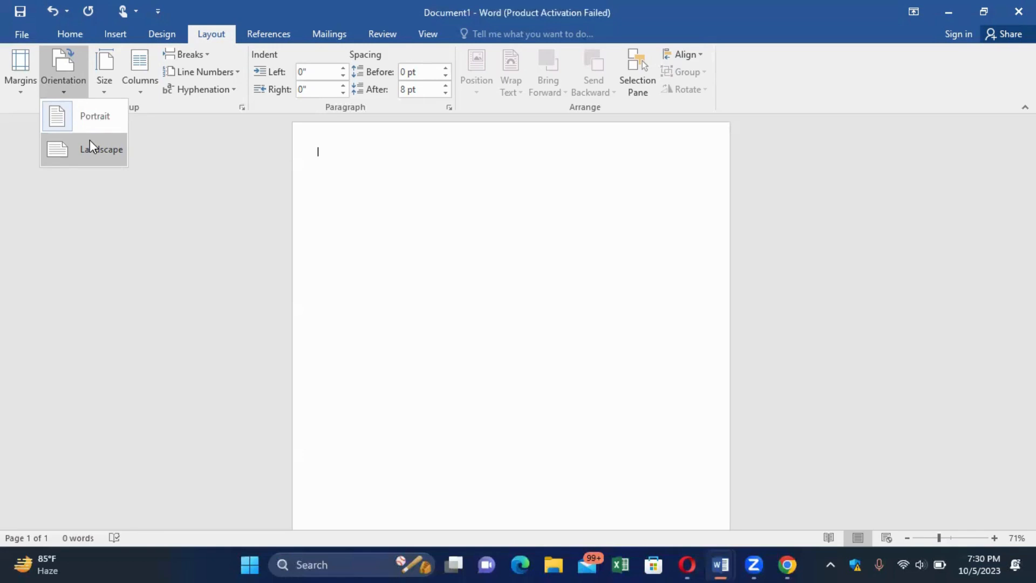
left_click(58, 119)
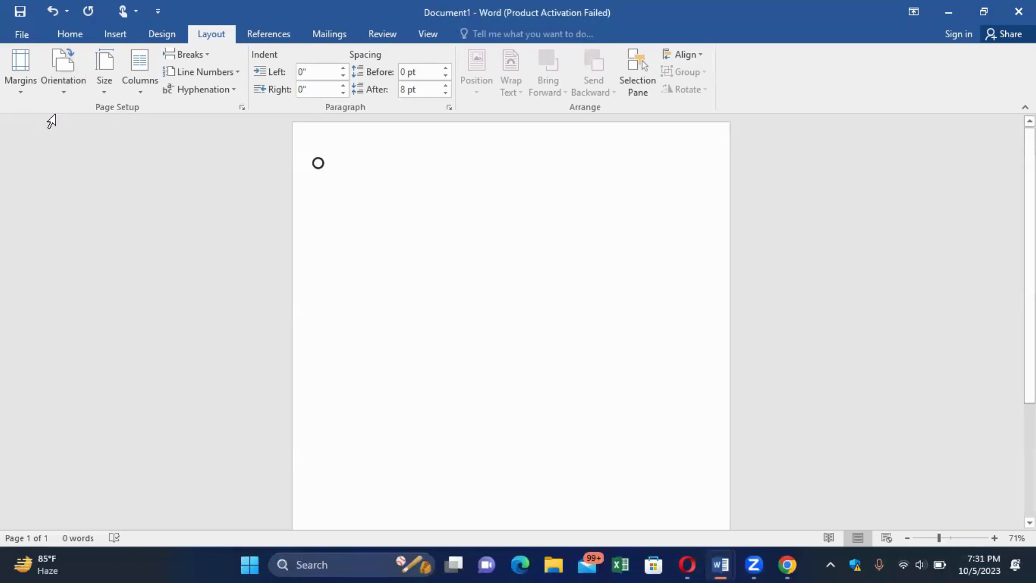
left_click(108, 75)
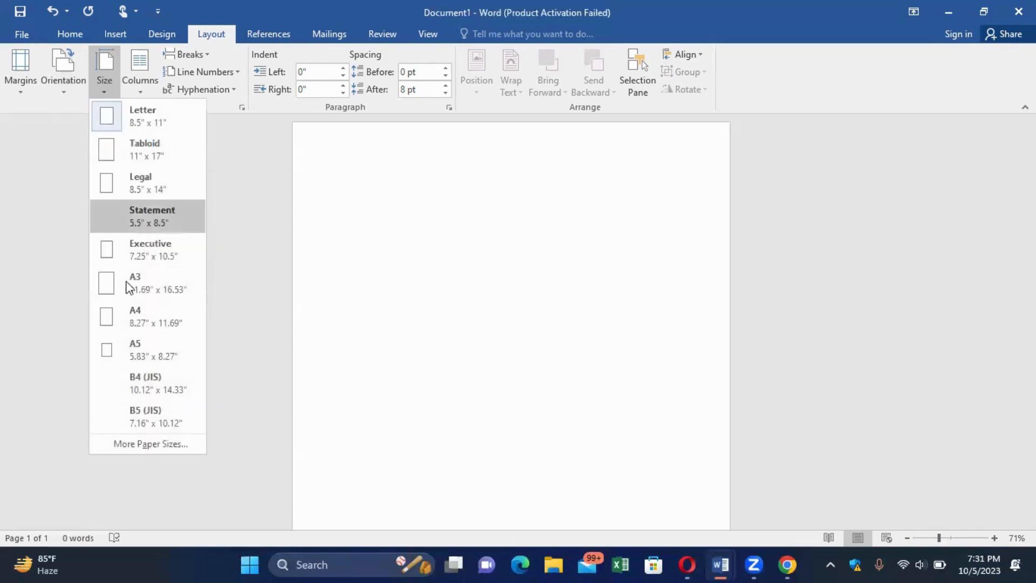
left_click(106, 322)
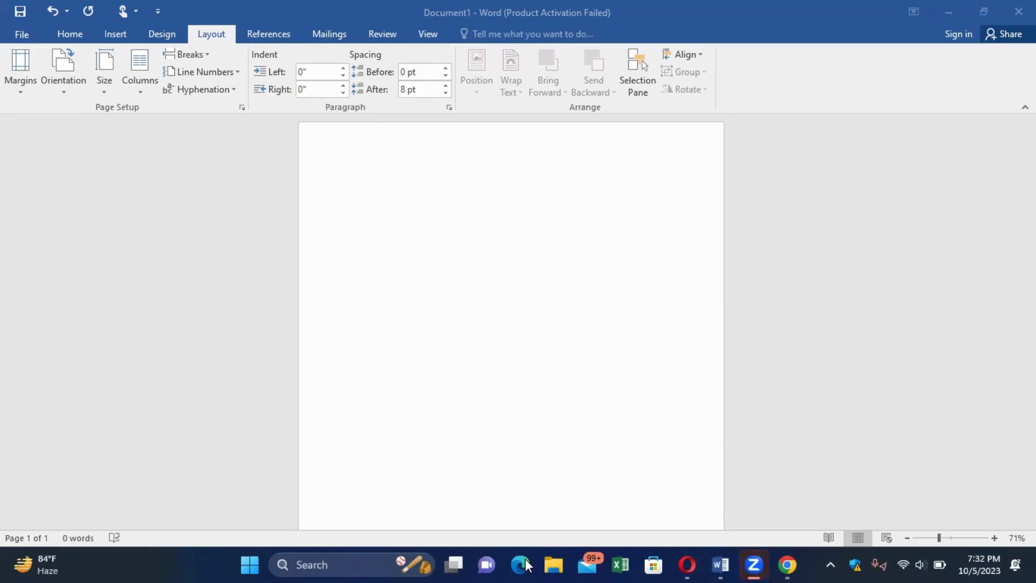
key("alt+Tab")
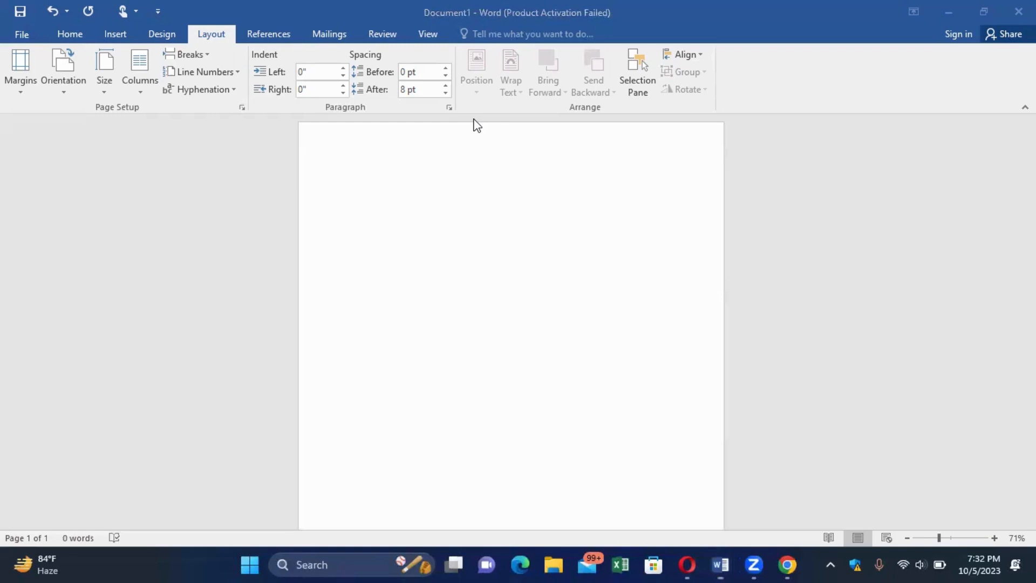
Show the Home ribbon's font and paragraph options for the blank page.
left_click(67, 35)
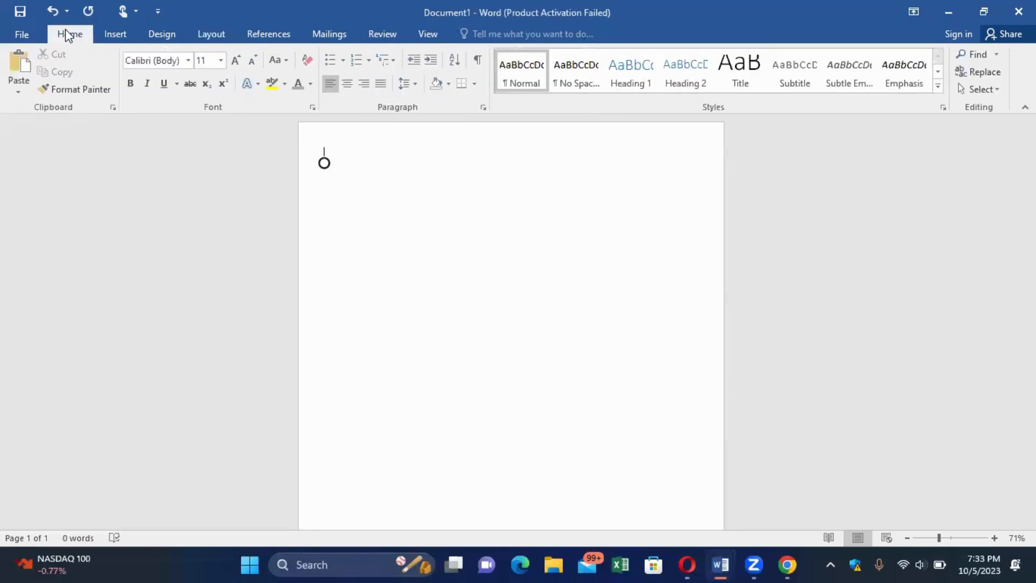
left_click(755, 112)
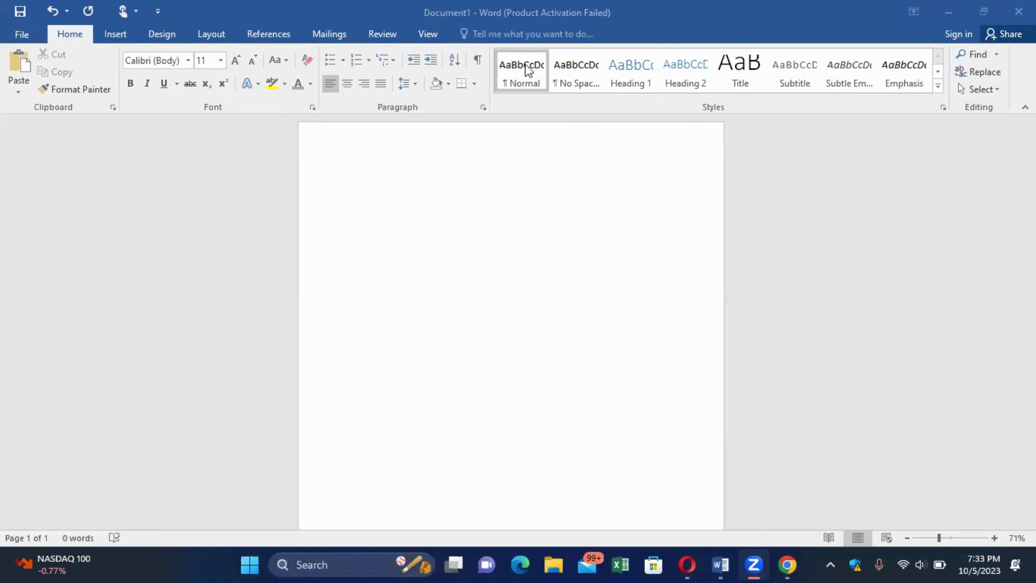
Keep the default Office theme and fonts, and apply the Orange Red colour scheme.
left_click(160, 32)
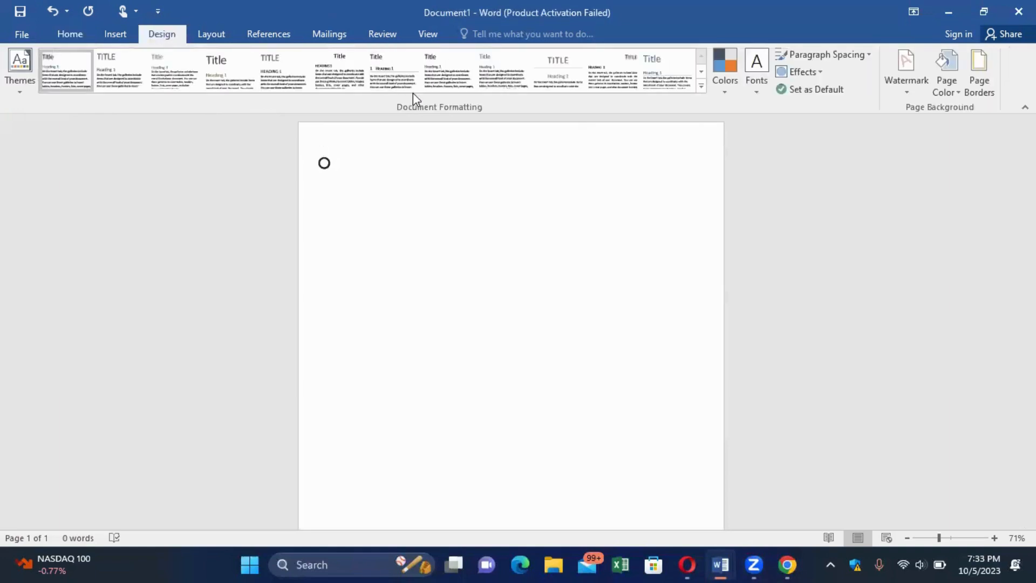
left_click(18, 85)
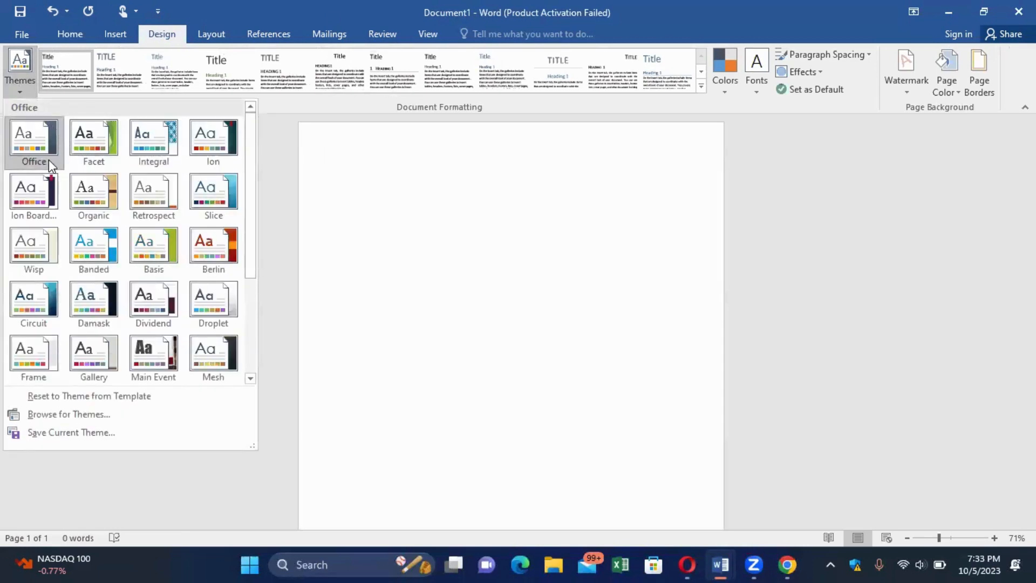
left_click(35, 146)
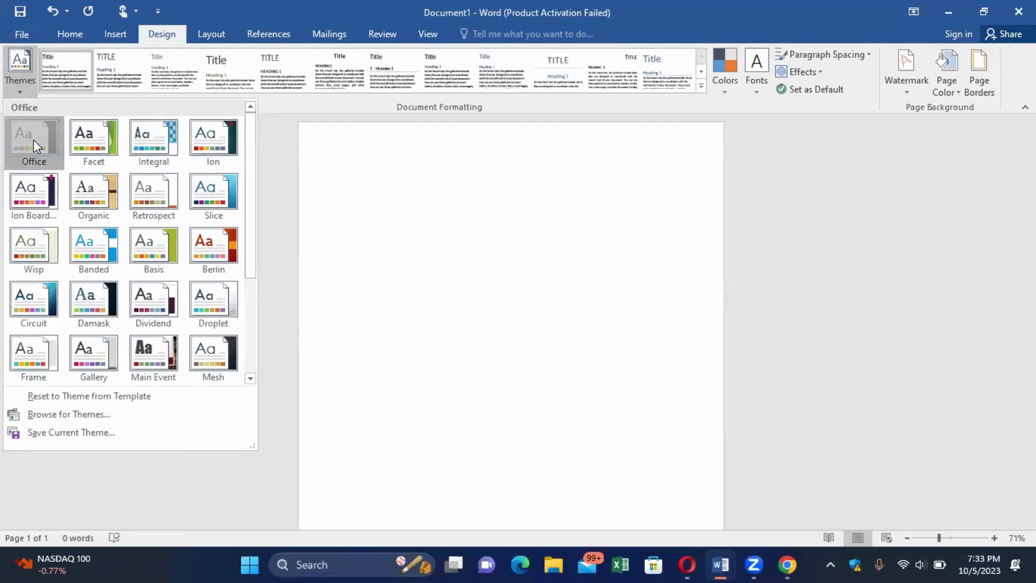
left_click(725, 81)
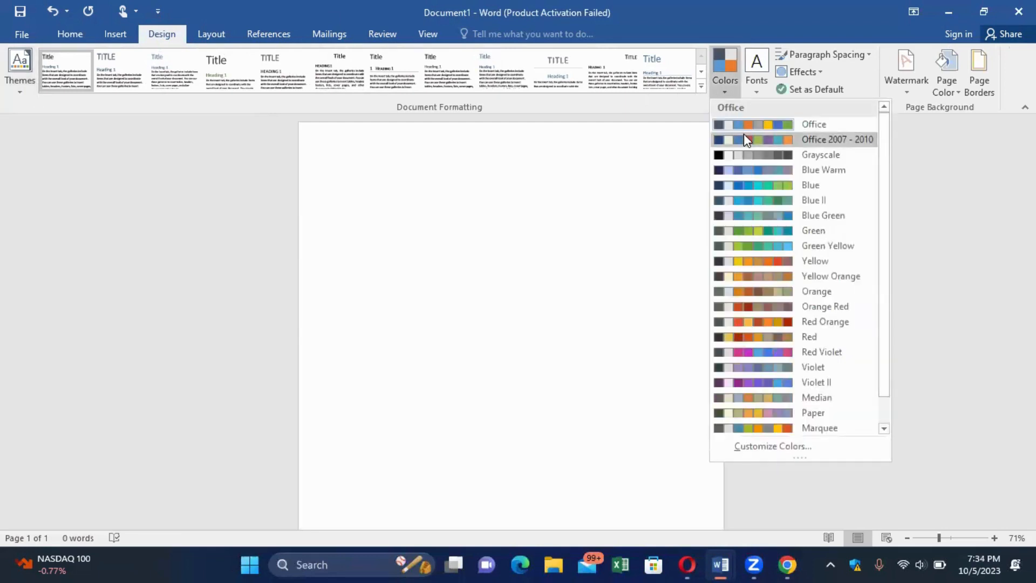
left_click(734, 128)
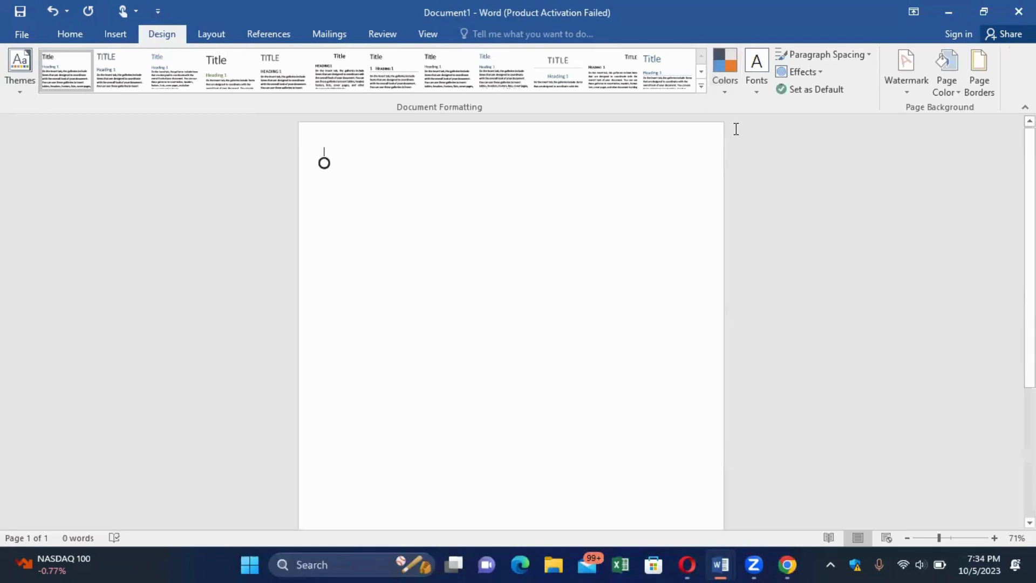
left_click(724, 86)
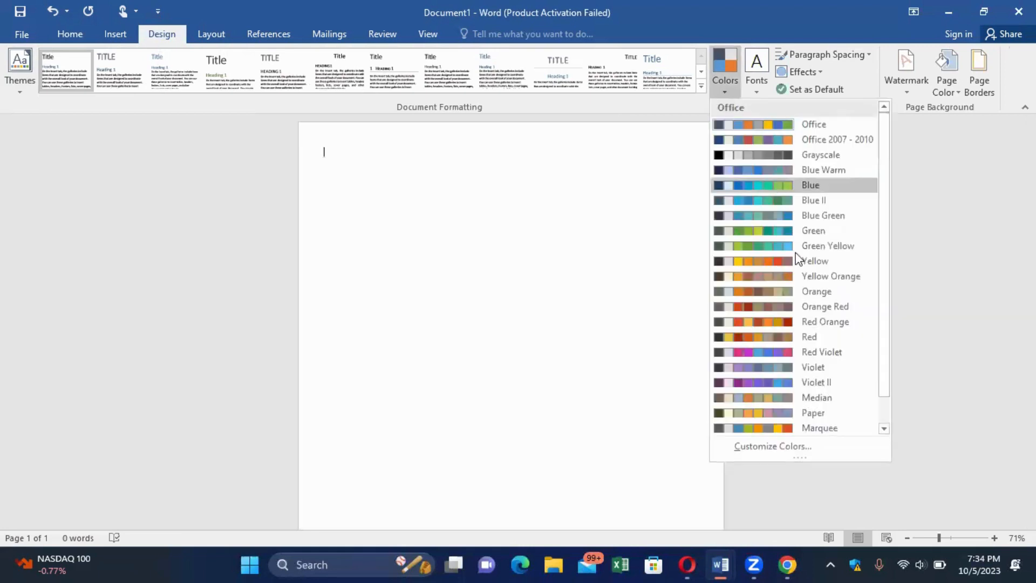
left_click(777, 305)
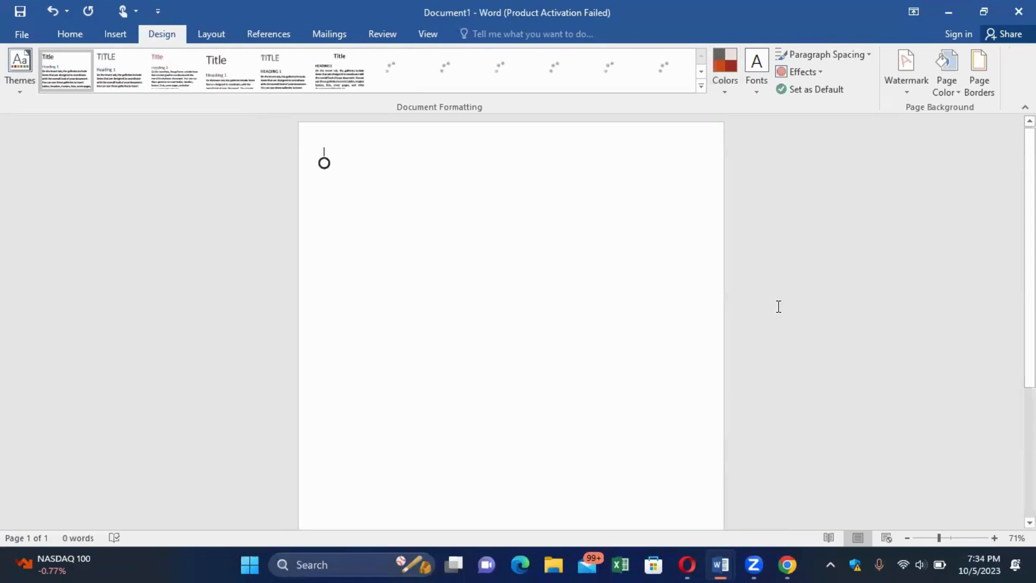
left_click(753, 93)
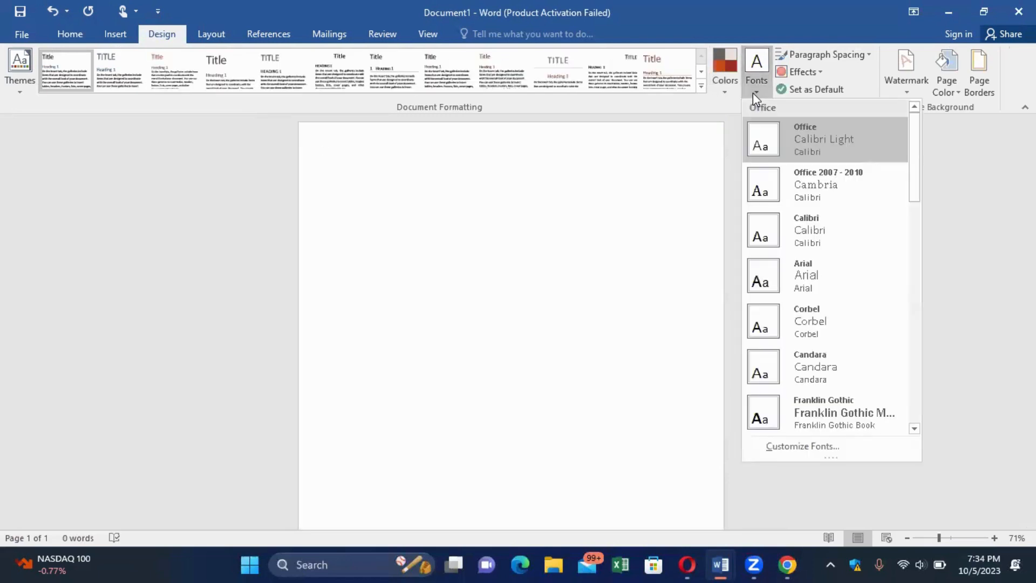
left_click(989, 170)
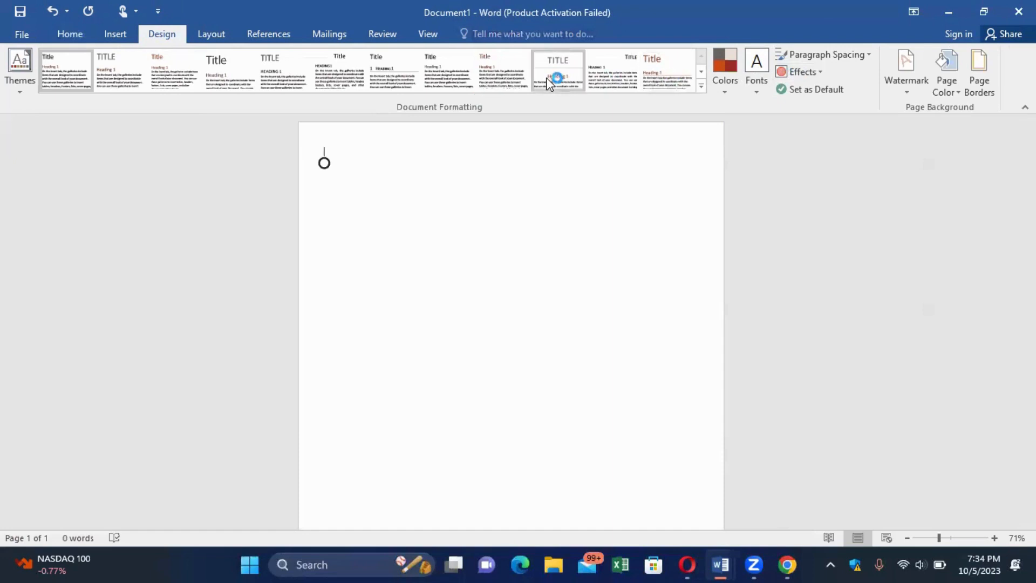
left_click(75, 33)
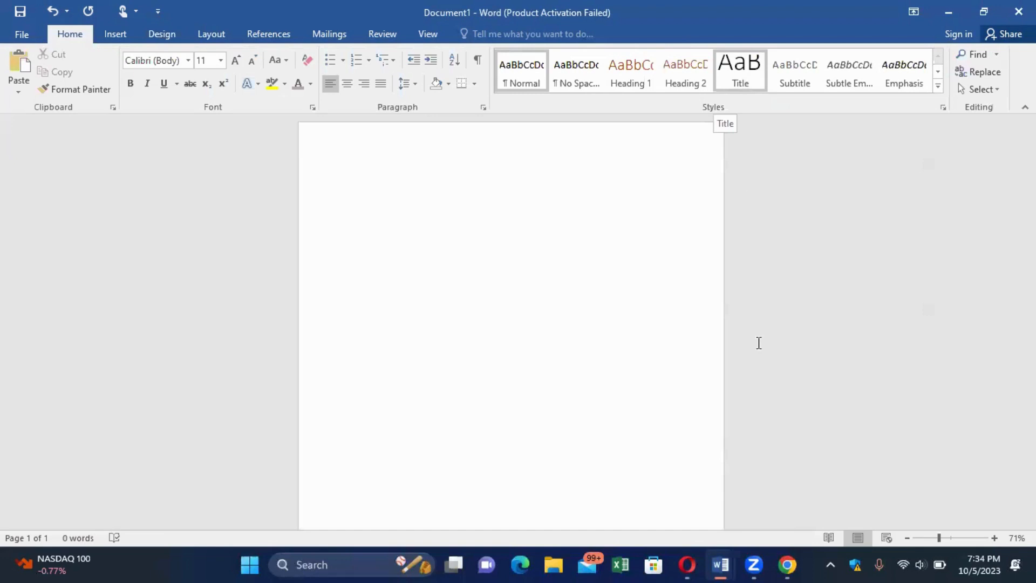
left_click(777, 556)
mouse_move(728, 564)
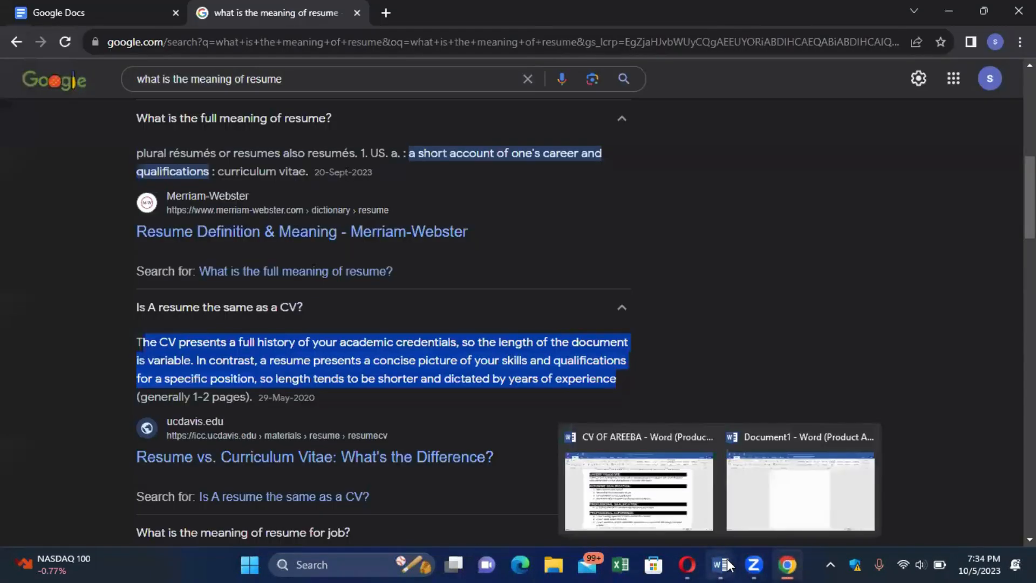
left_click(660, 499)
scroll(524, 249, "up", 10, "ctrl")
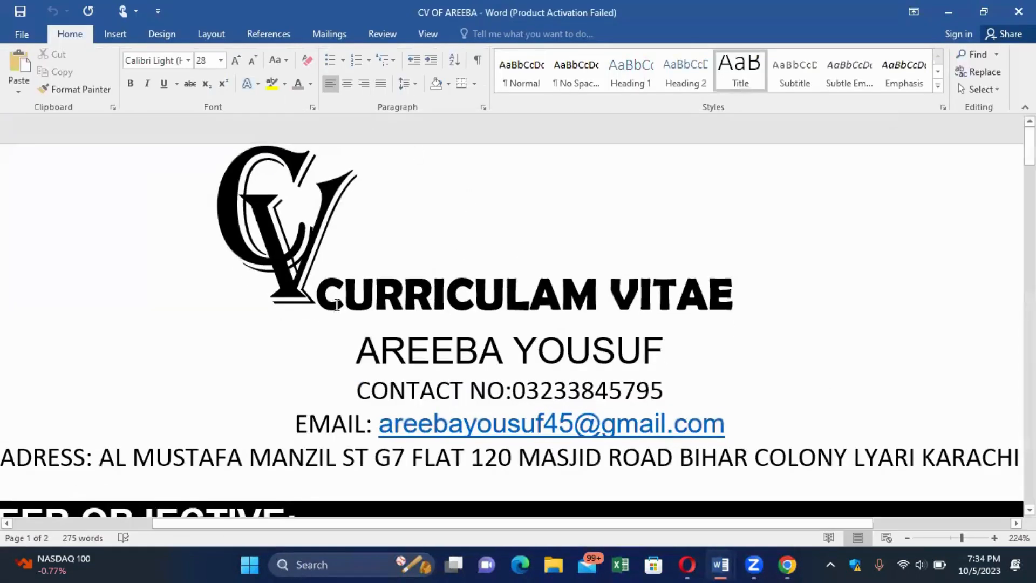
left_click(715, 565)
left_click(798, 482)
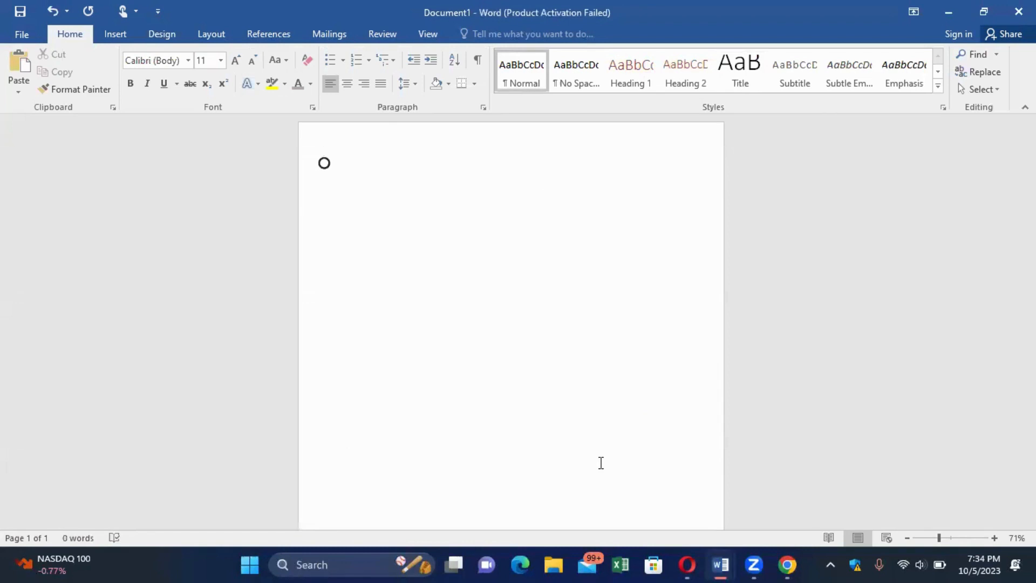
Type the heading CURRICULAM VITAE on the first line in the Title style.
left_click(751, 80)
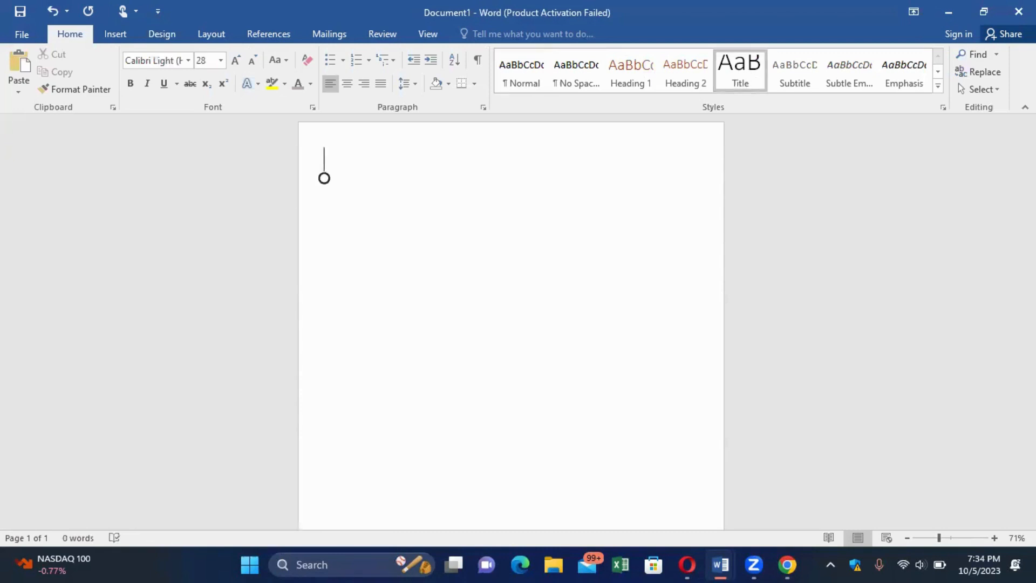
type("C")
key("BackSpace")
type("CURRICU")
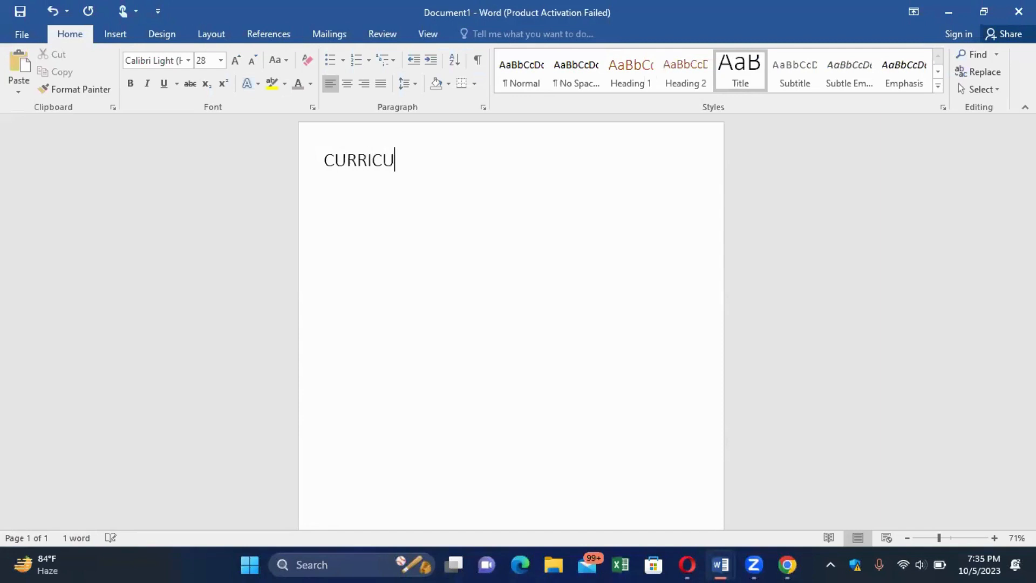
type("LAM VITAE")
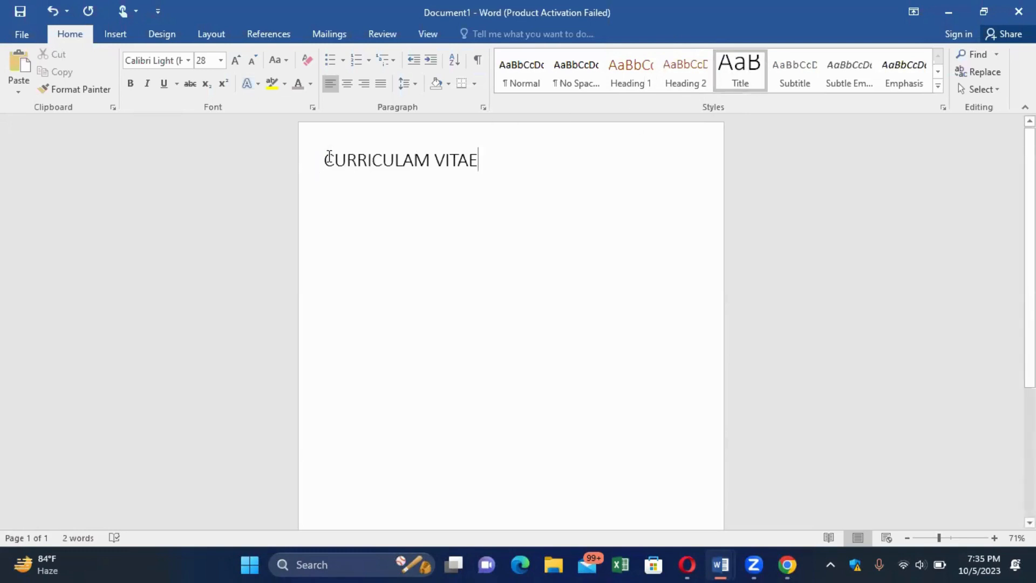
double_click(370, 156)
Centre the CURRICULAM VITAE heading on the page and make it bold.
left_click(493, 158, "shift")
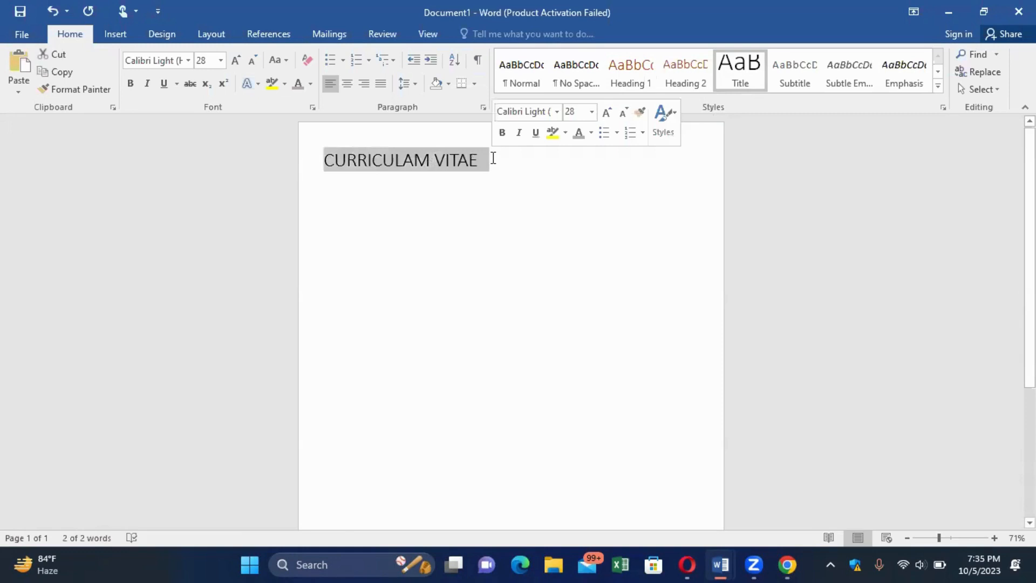
scroll(493, 158, "up", 3, "ctrl")
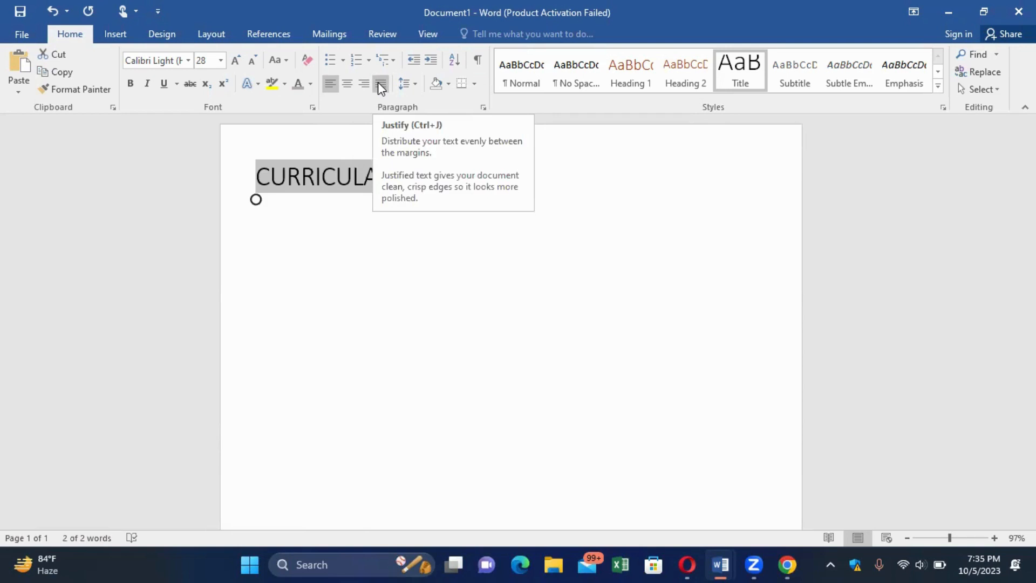
left_click(351, 85)
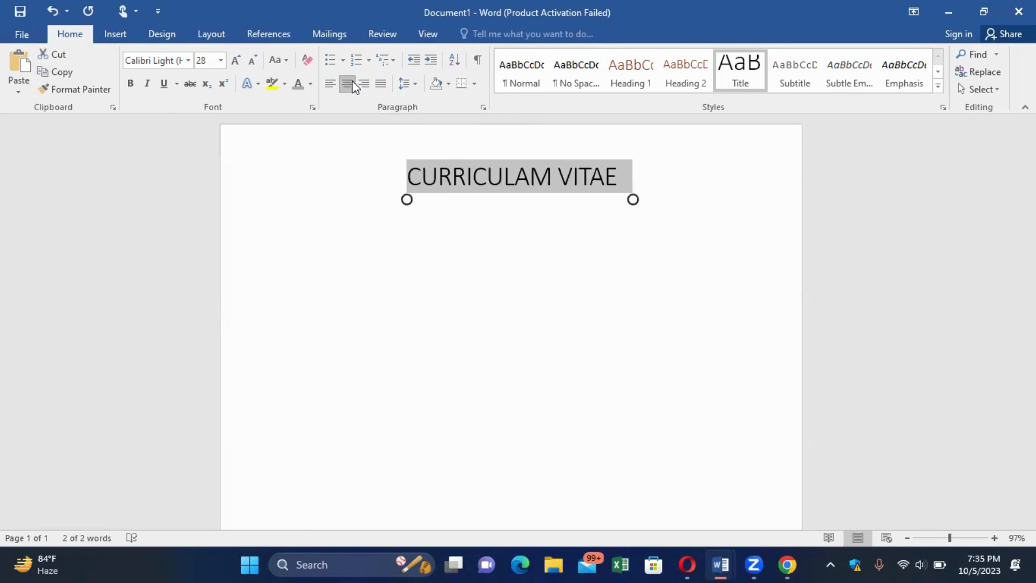
scroll(352, 88, "up", 2, "ctrl")
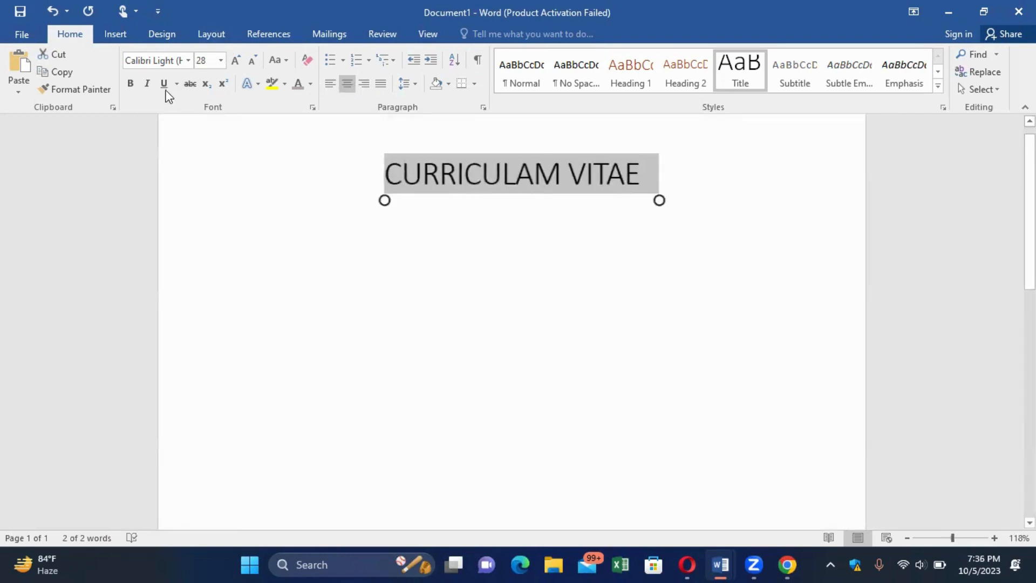
left_click(131, 84)
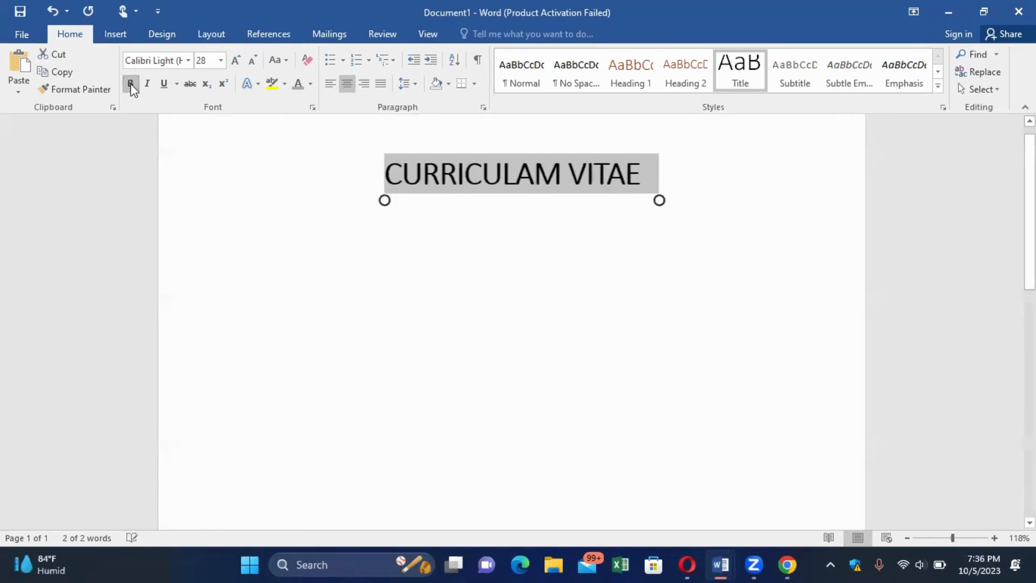
left_click(188, 61)
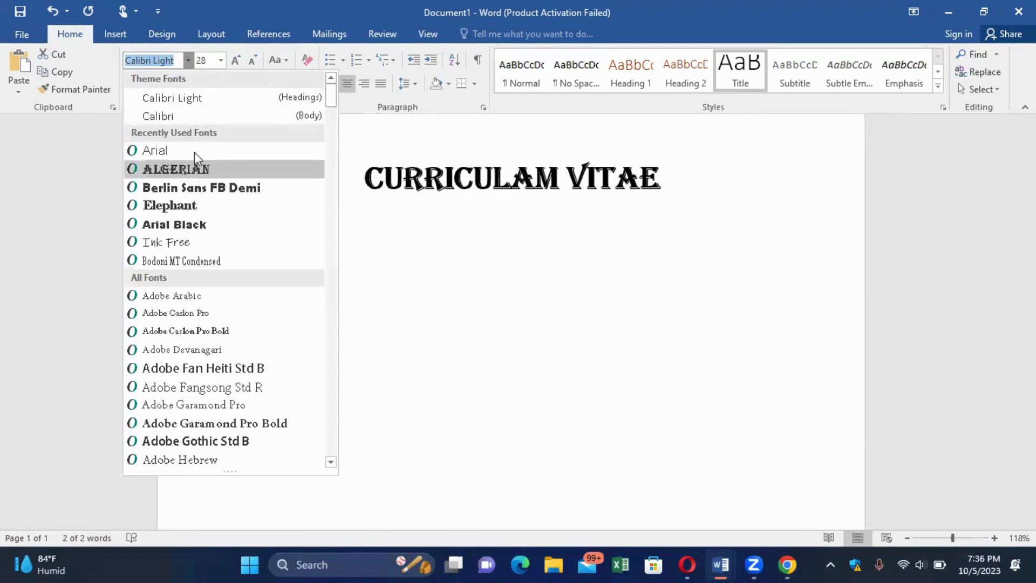
left_click(201, 210)
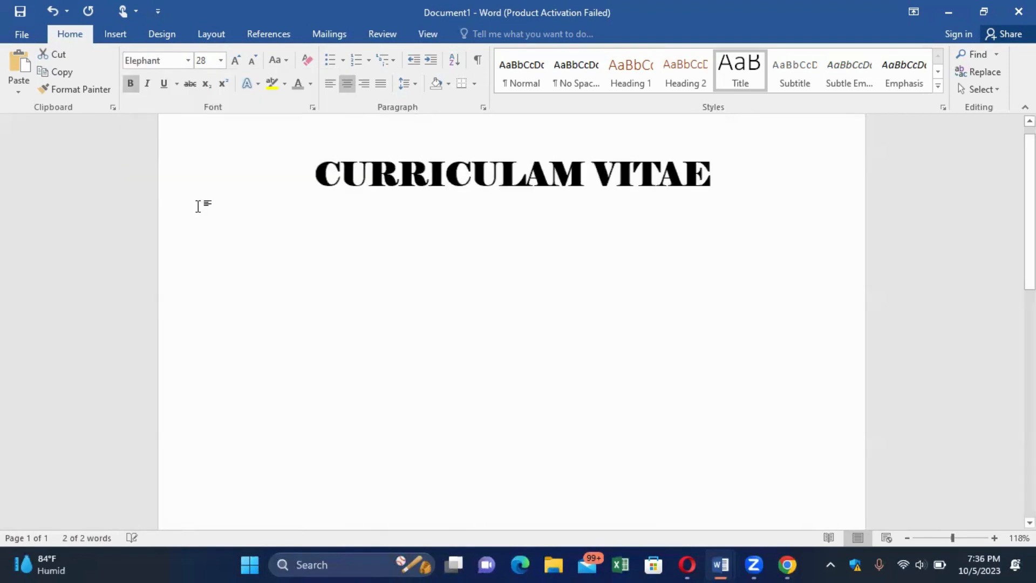
left_click(594, 263)
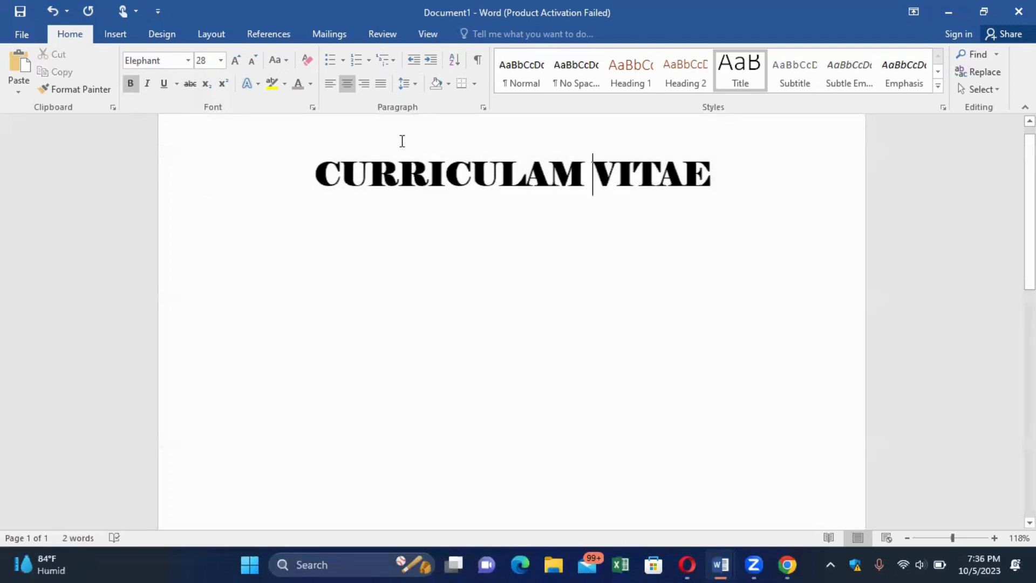
left_click(184, 161)
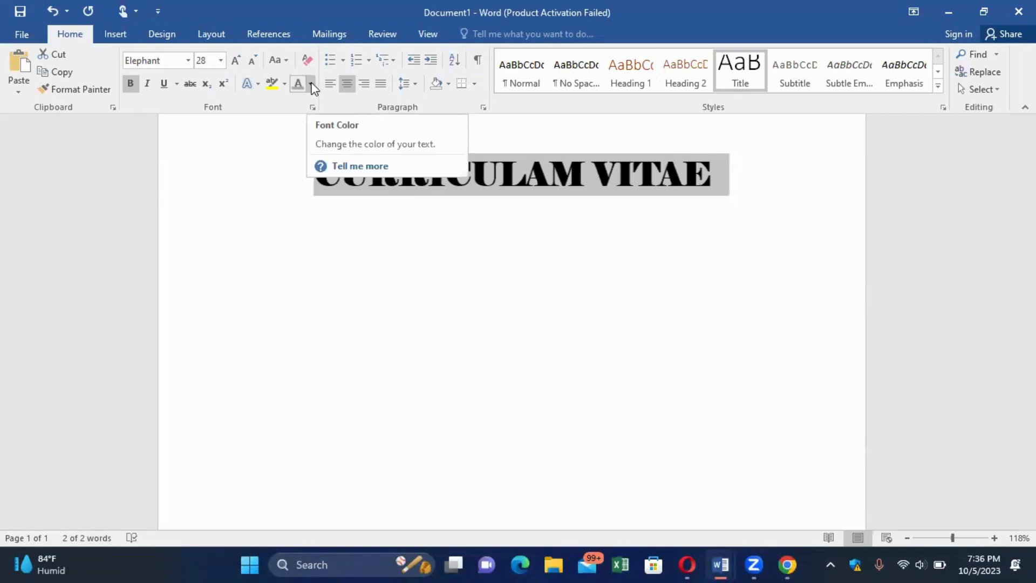
left_click(273, 86)
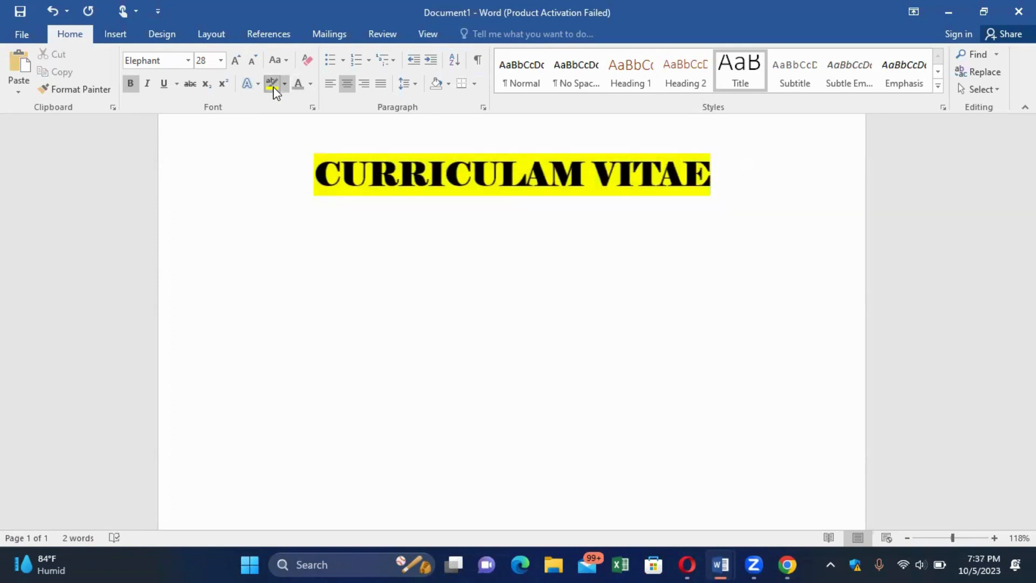
left_click(286, 83)
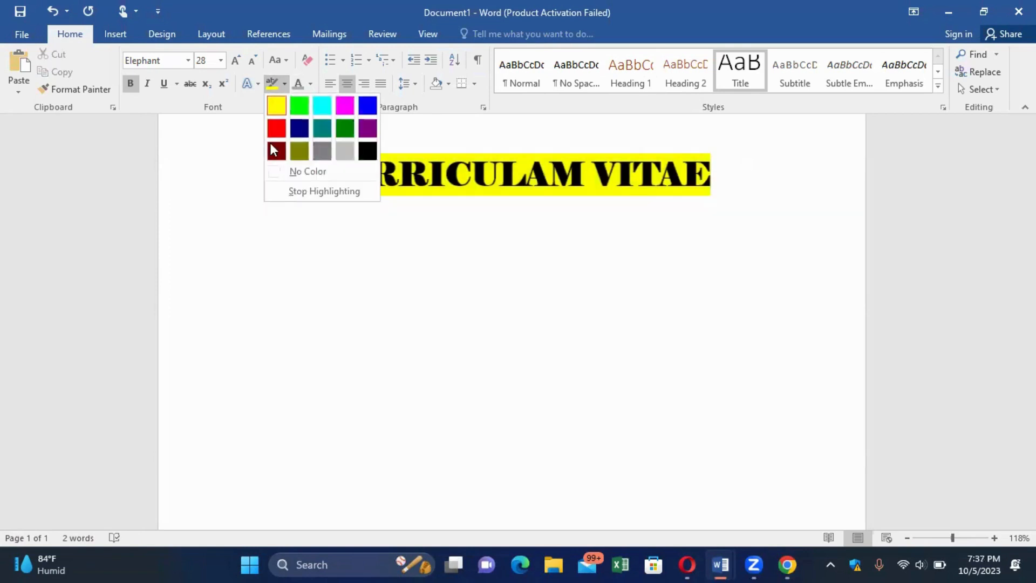
left_click(275, 175)
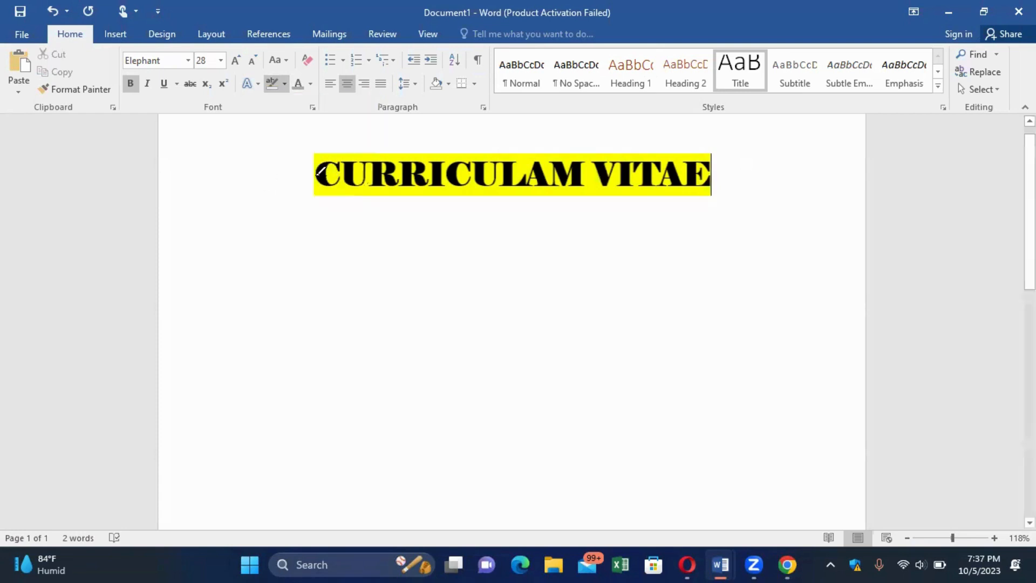
left_click(315, 174)
left_click_drag(738, 132, 754, 136)
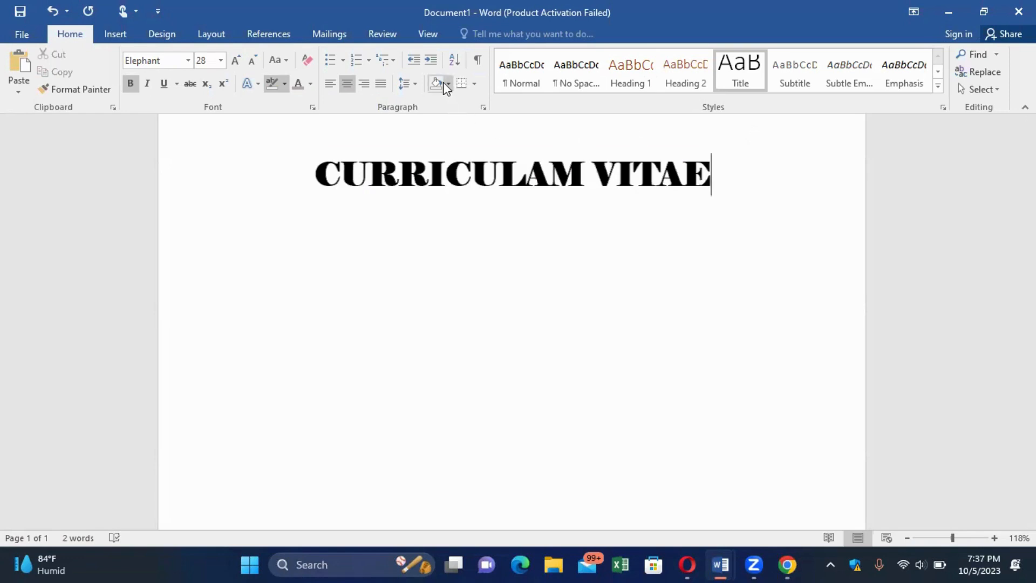
key("Escape")
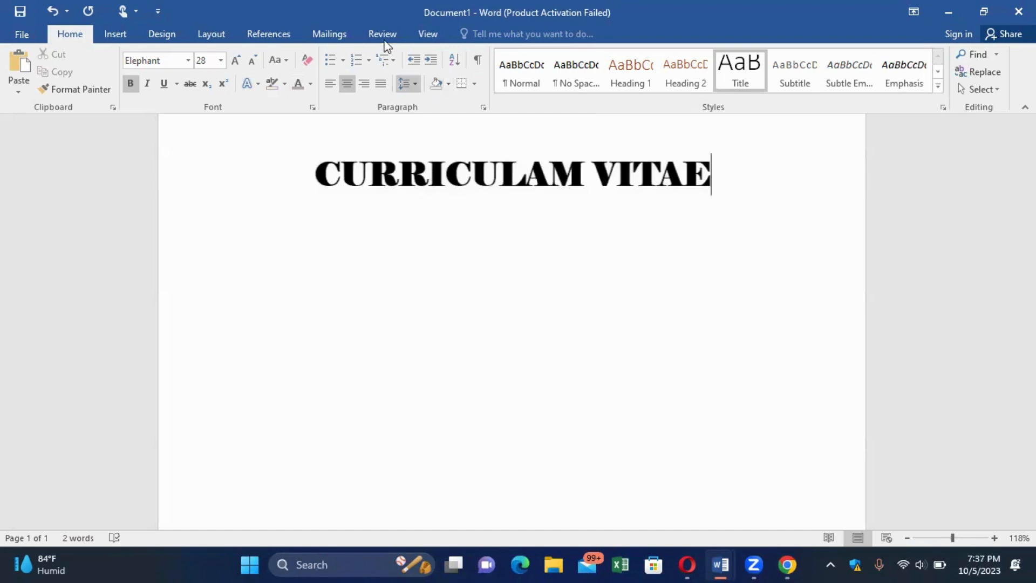
Shade the CURRICULAM VITAE title paragraph Black so it shows as a white-lettered bar.
left_click(447, 84)
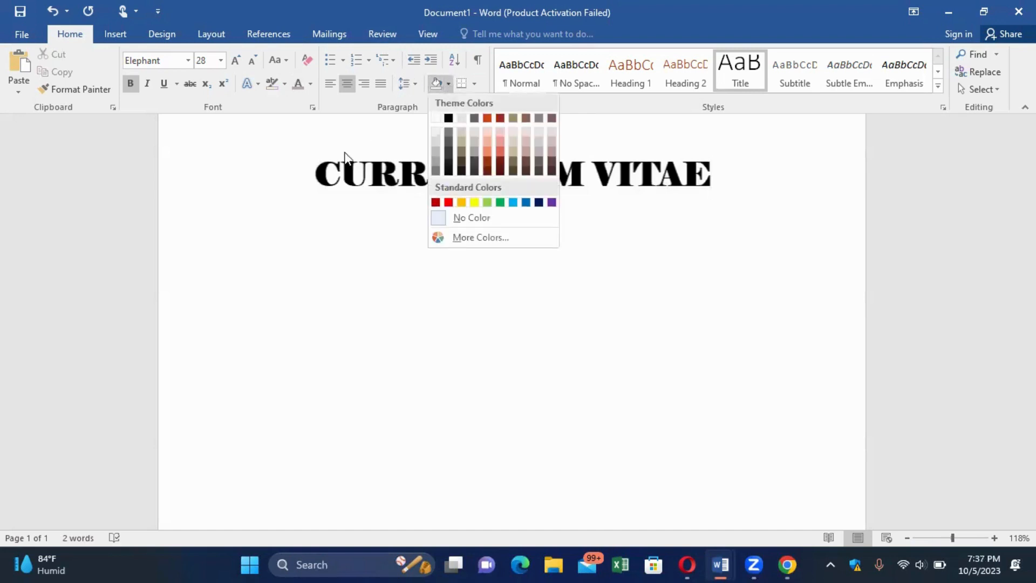
key("Escape")
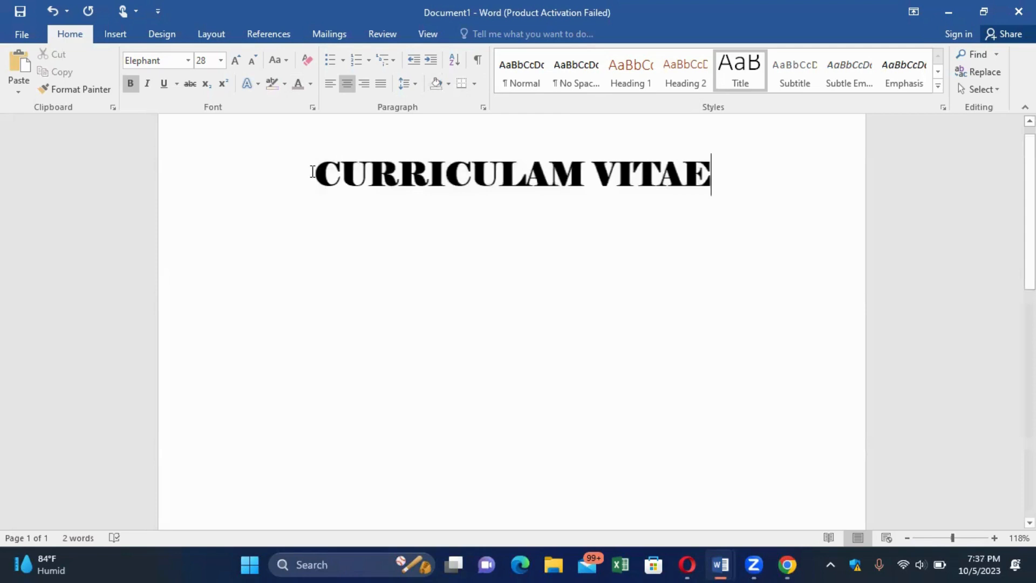
left_click_drag(313, 171, 881, 178)
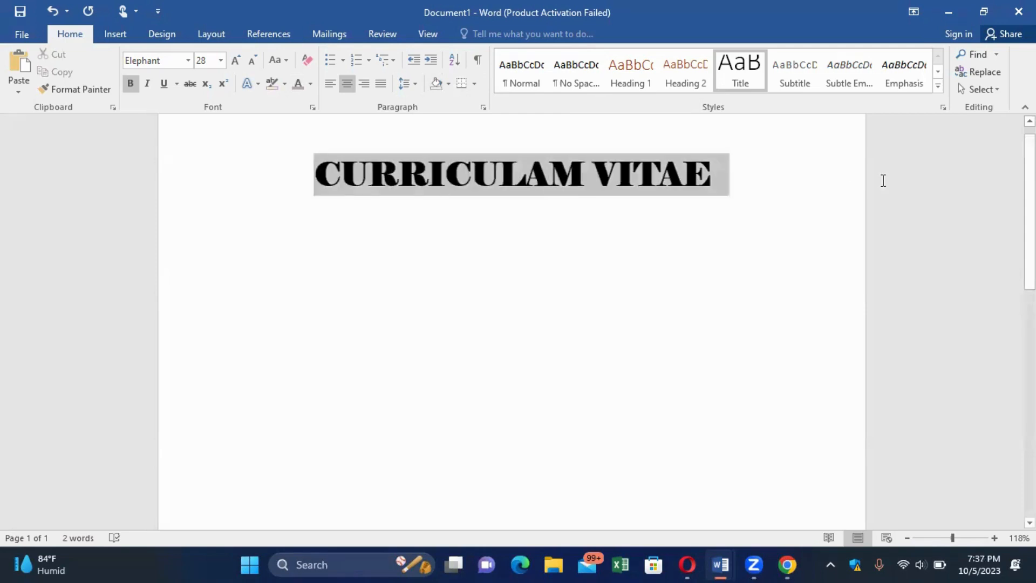
left_click(447, 83)
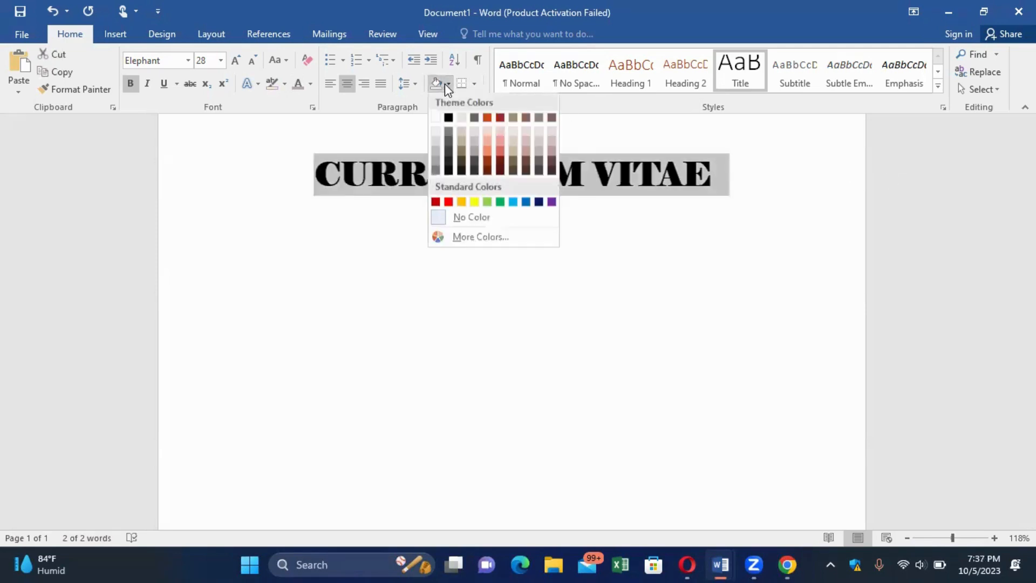
left_click(448, 117)
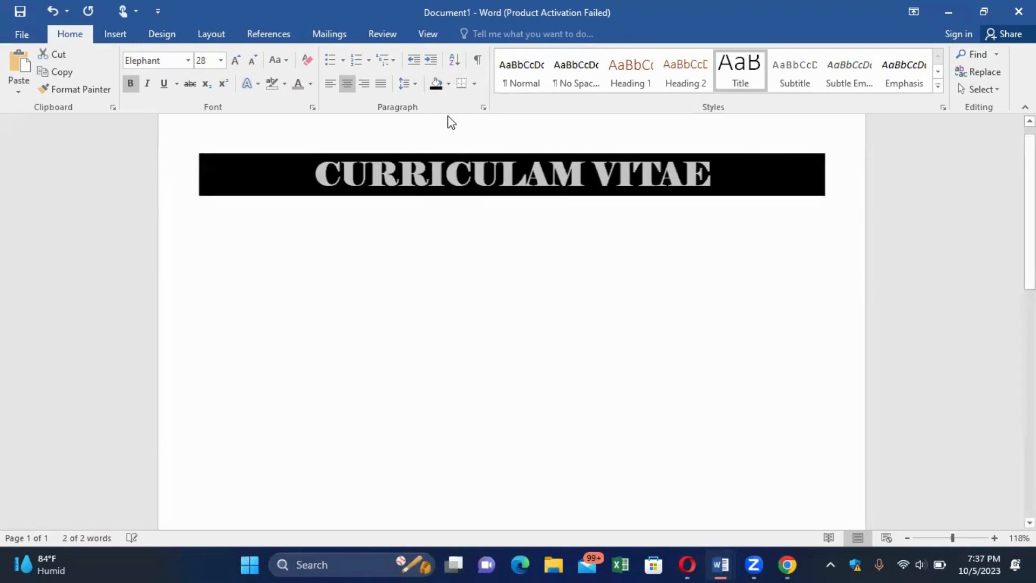
left_click(515, 313)
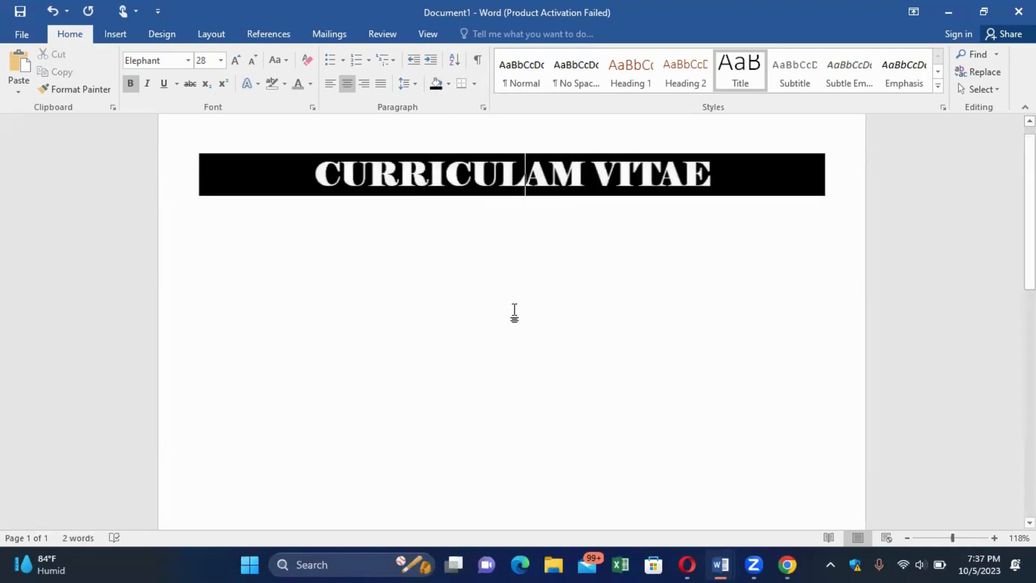
left_click(724, 186)
mouse_move(725, 564)
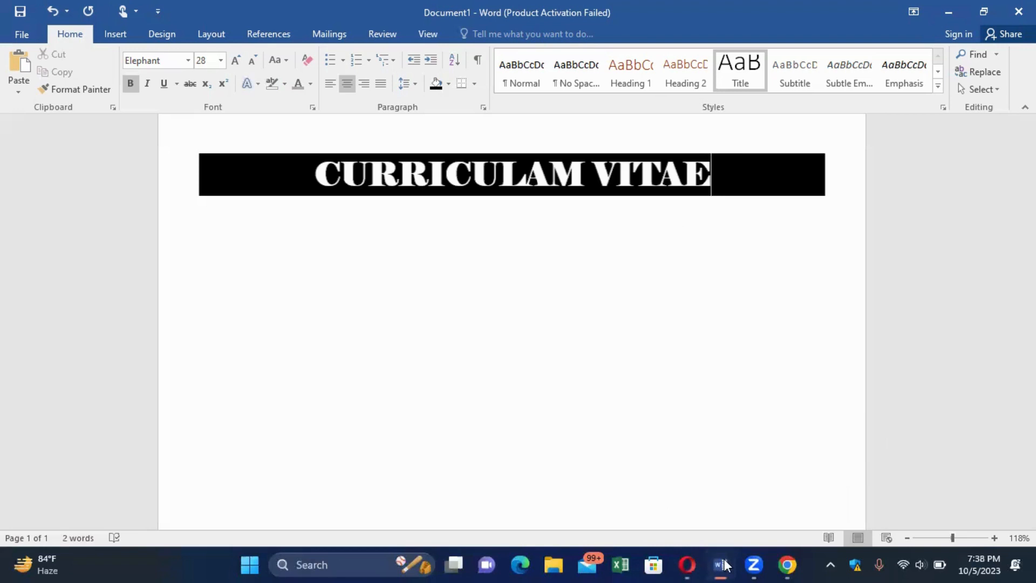
Look over the CV OF AREEBA reference document, then go back to Document1.
left_click(664, 496)
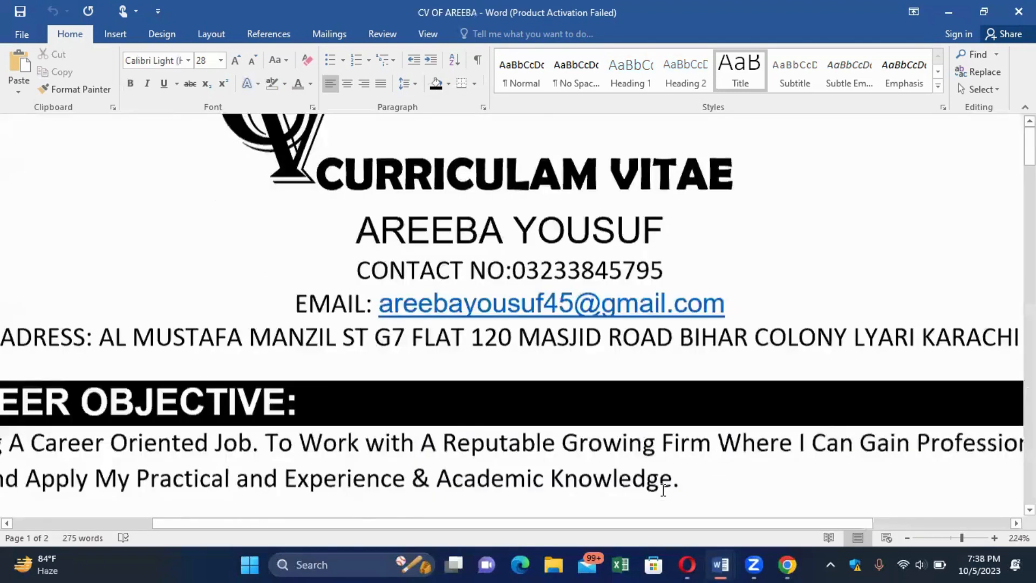
scroll(663, 490, "down", 2)
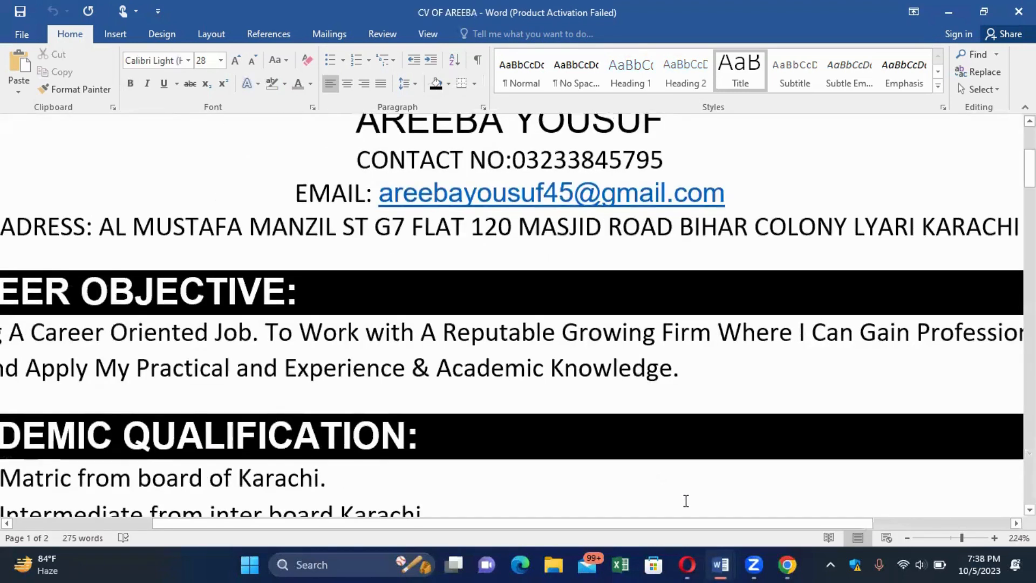
mouse_move(723, 564)
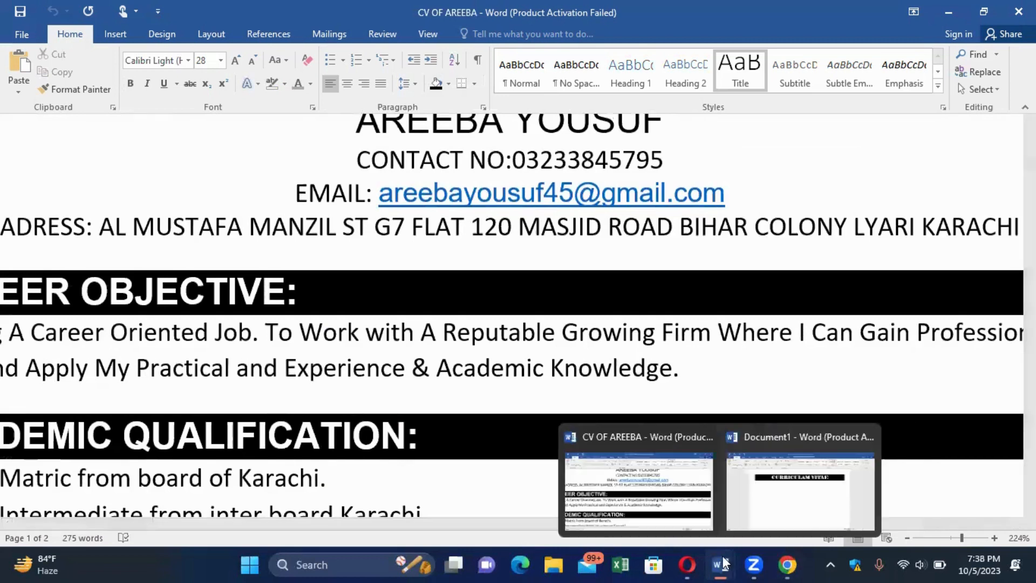
left_click(777, 494)
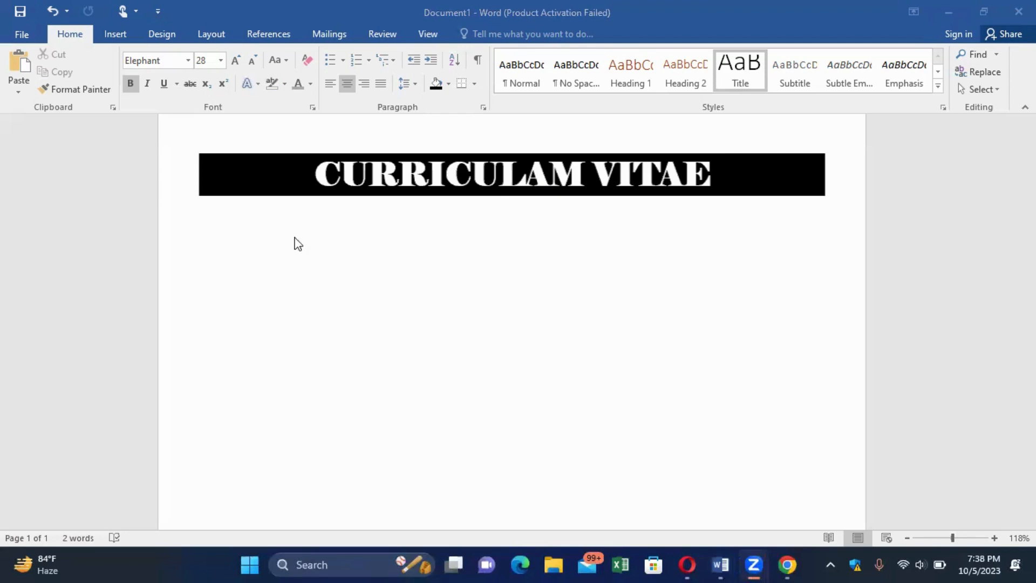
Add an empty line right after VITAE, below the black title bar.
left_click(294, 223)
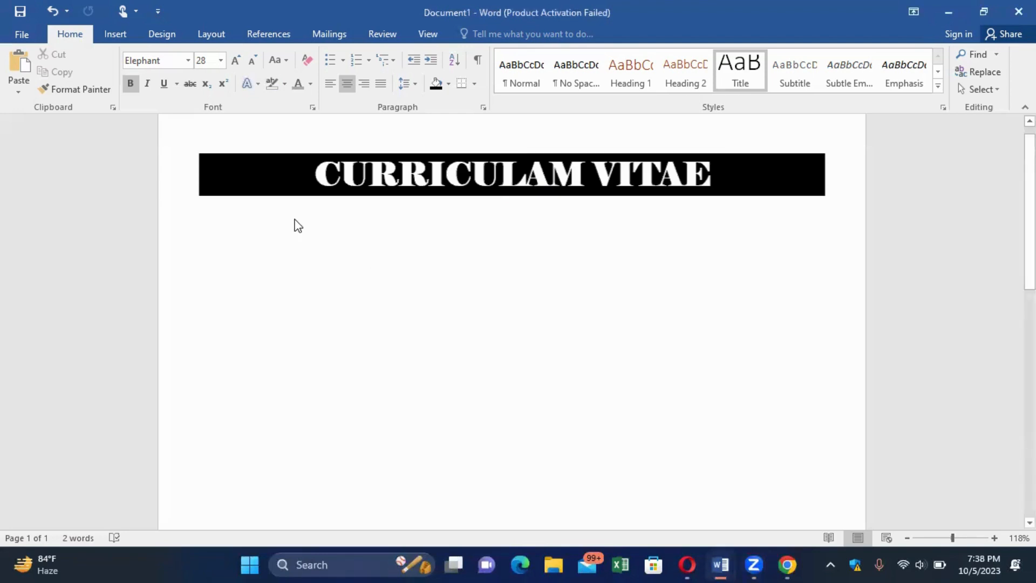
triple_click(293, 220)
left_click(293, 220)
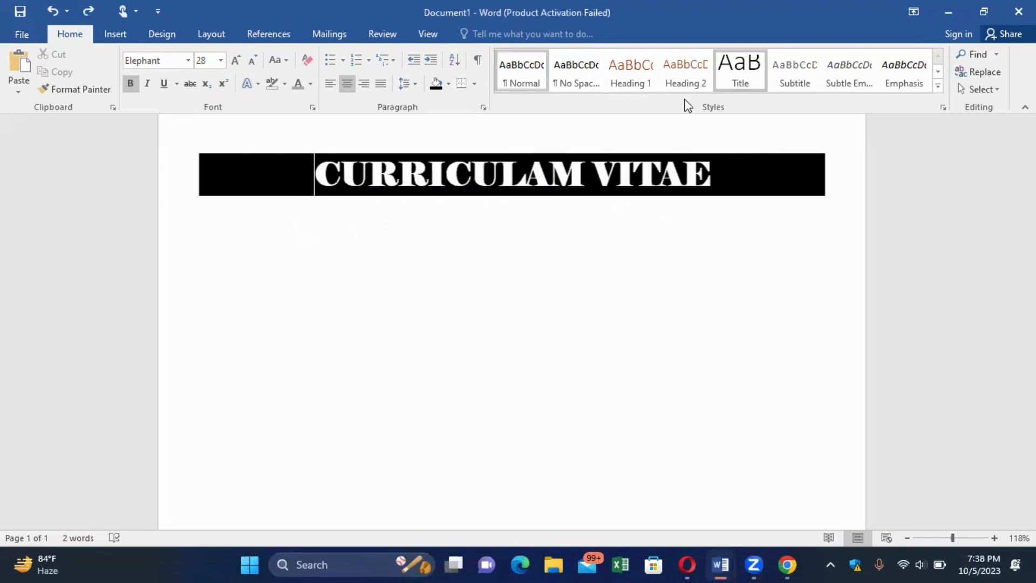
left_click(735, 164)
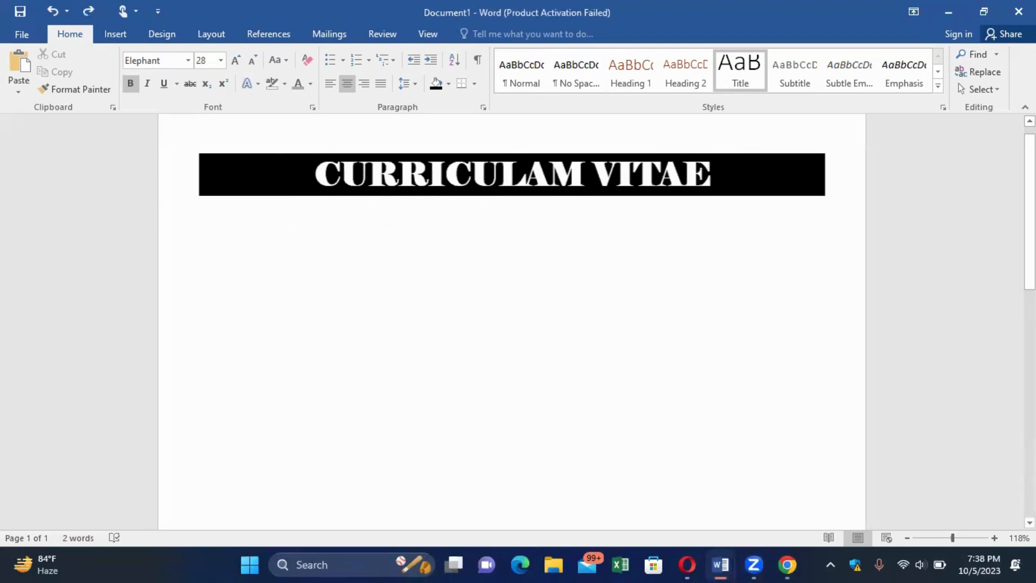
key("Return")
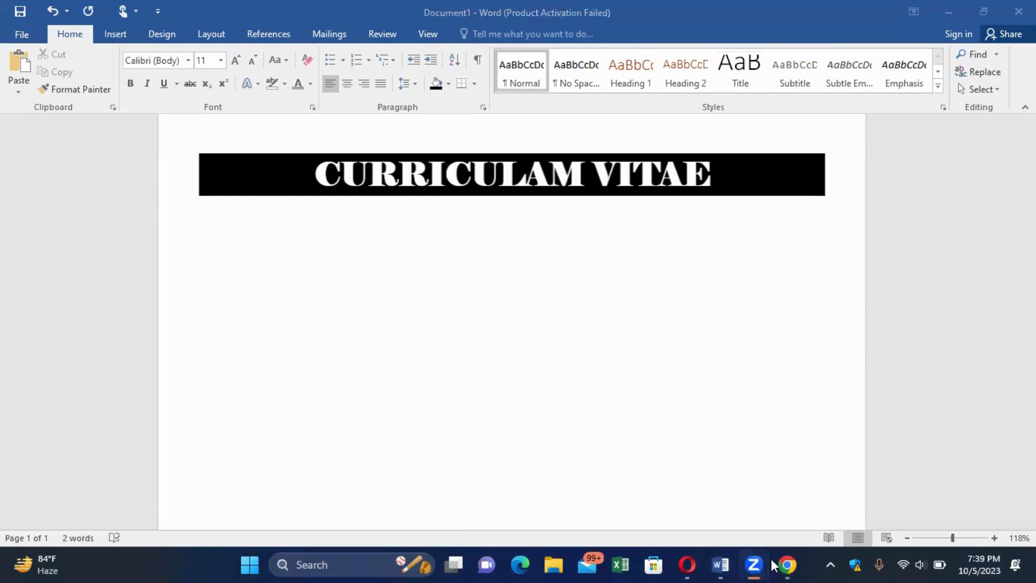
mouse_move(720, 564)
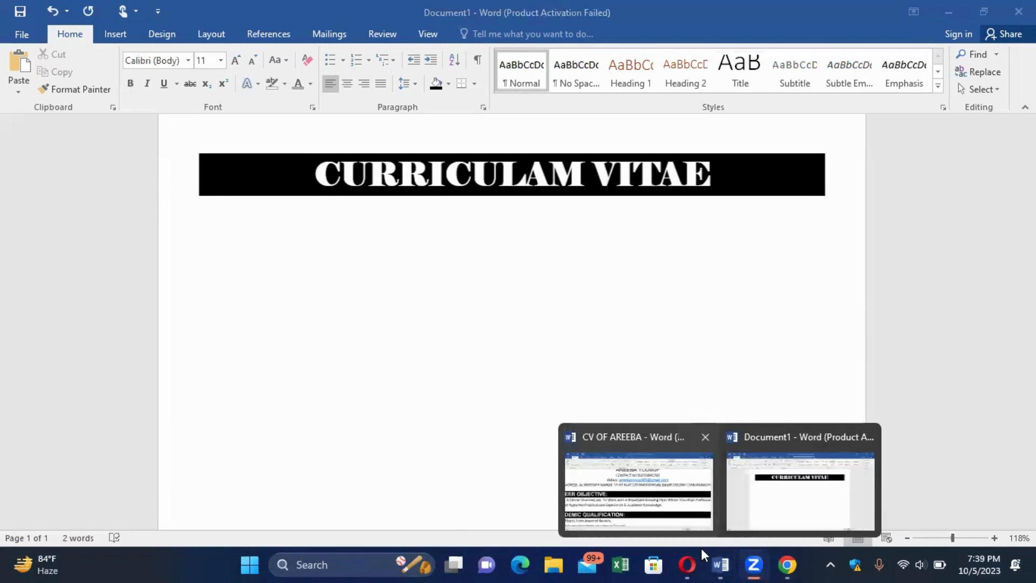
left_click(675, 507)
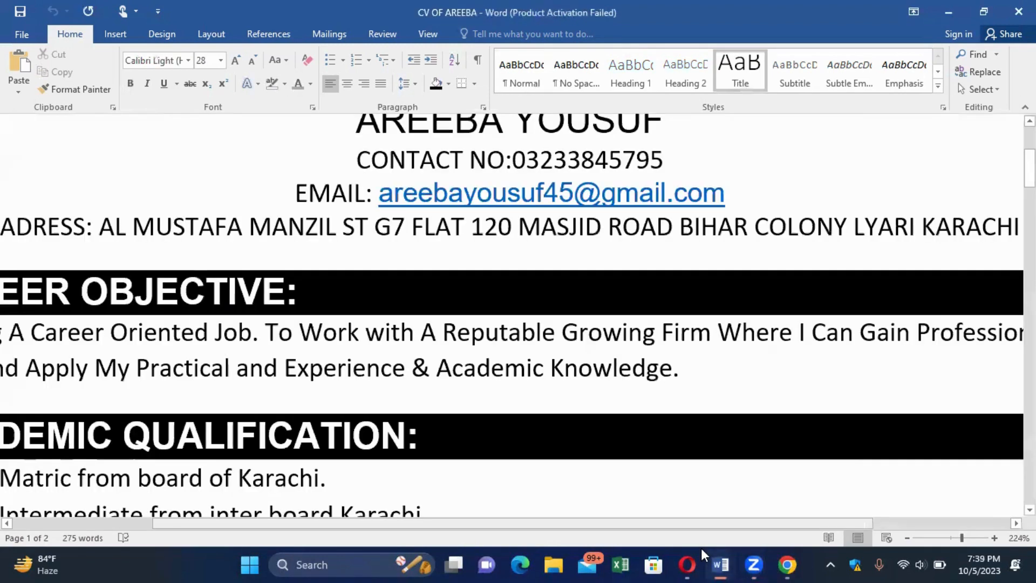
mouse_move(720, 564)
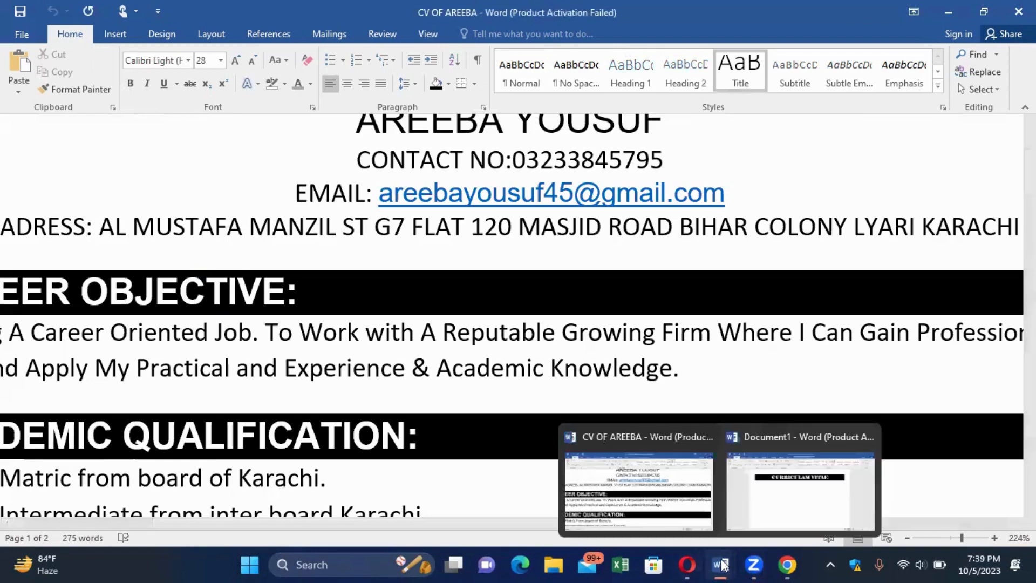
left_click(778, 496)
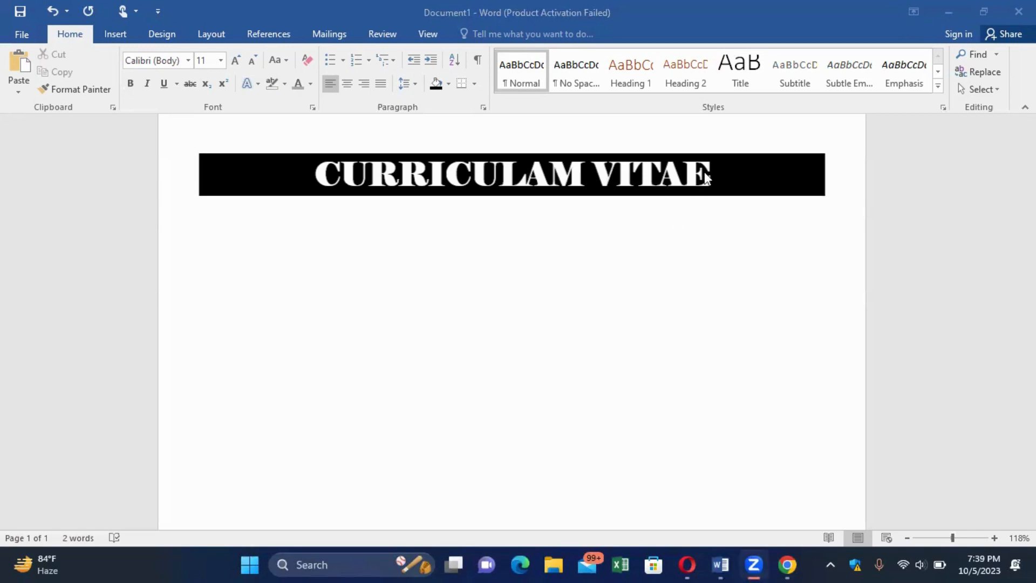
Type the applicant's full name on the line below the title bar.
left_click(647, 227)
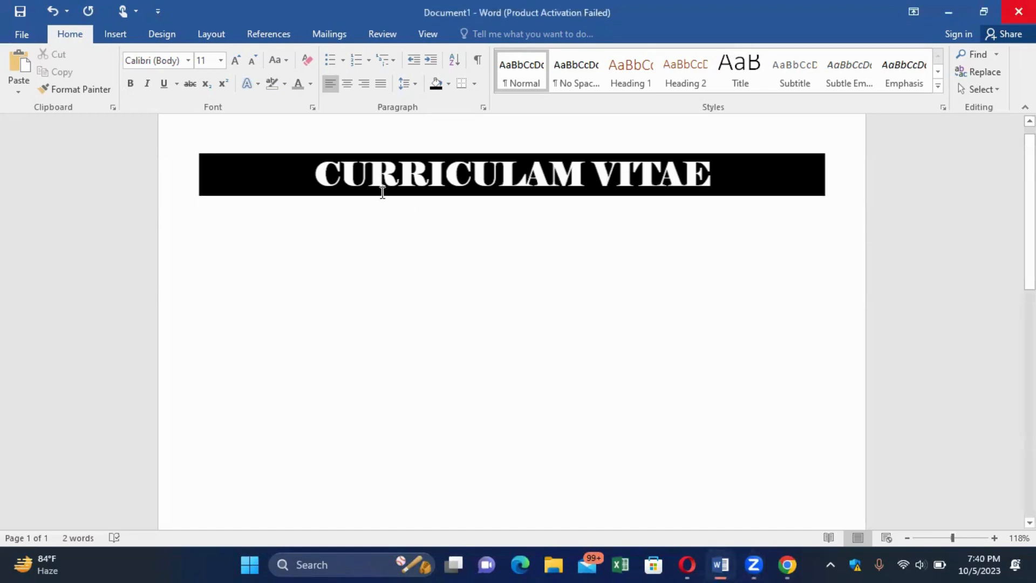
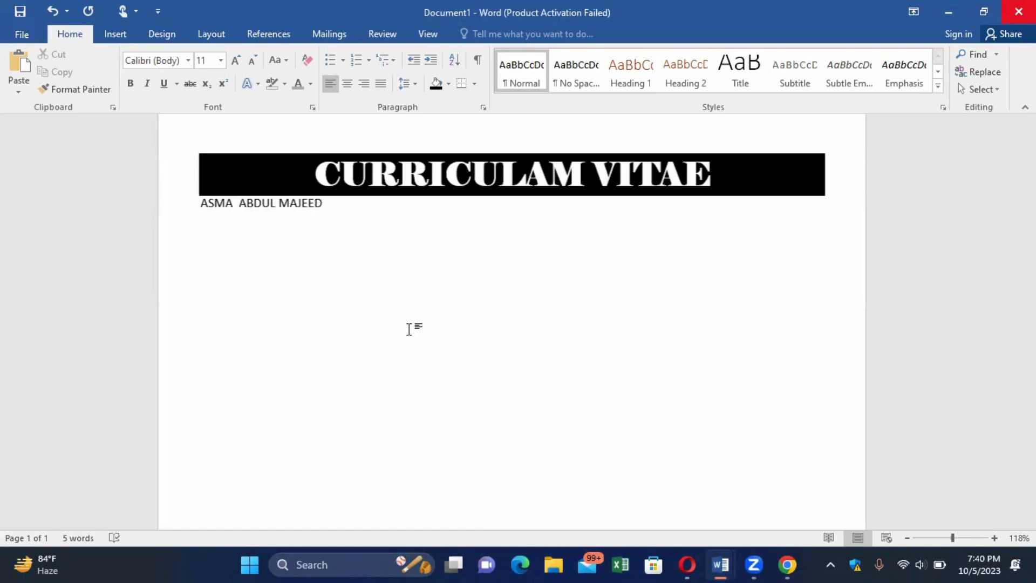
left_click(202, 204)
Centre the name line and set it in Arial.
left_click_drag(202, 204, 352, 202)
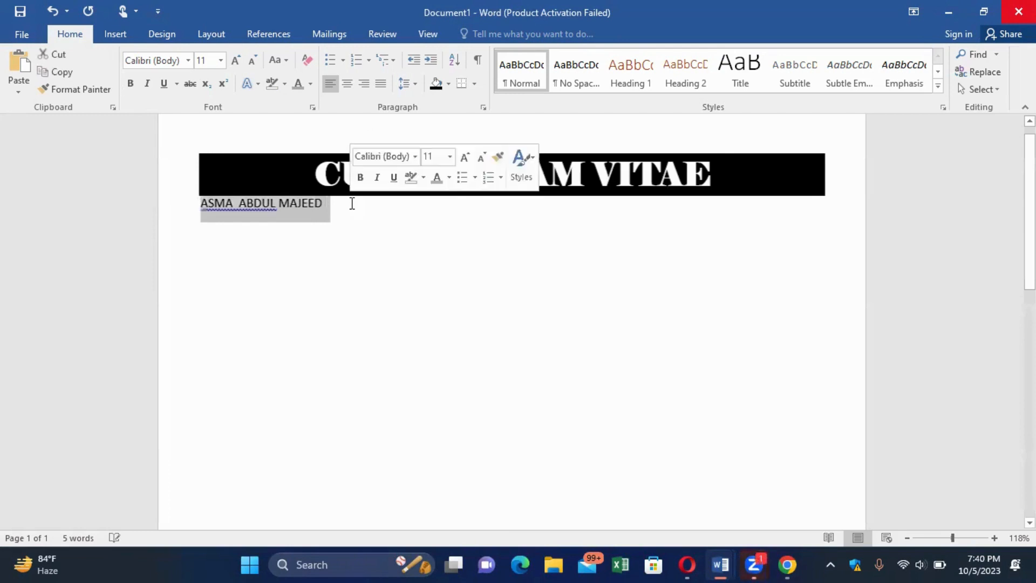
left_click(348, 82)
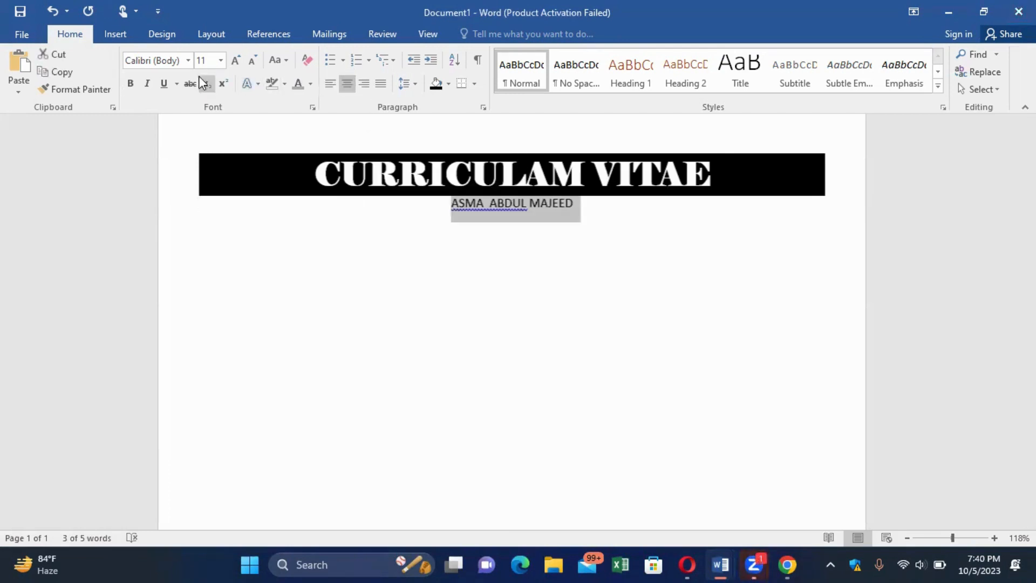
left_click(188, 61)
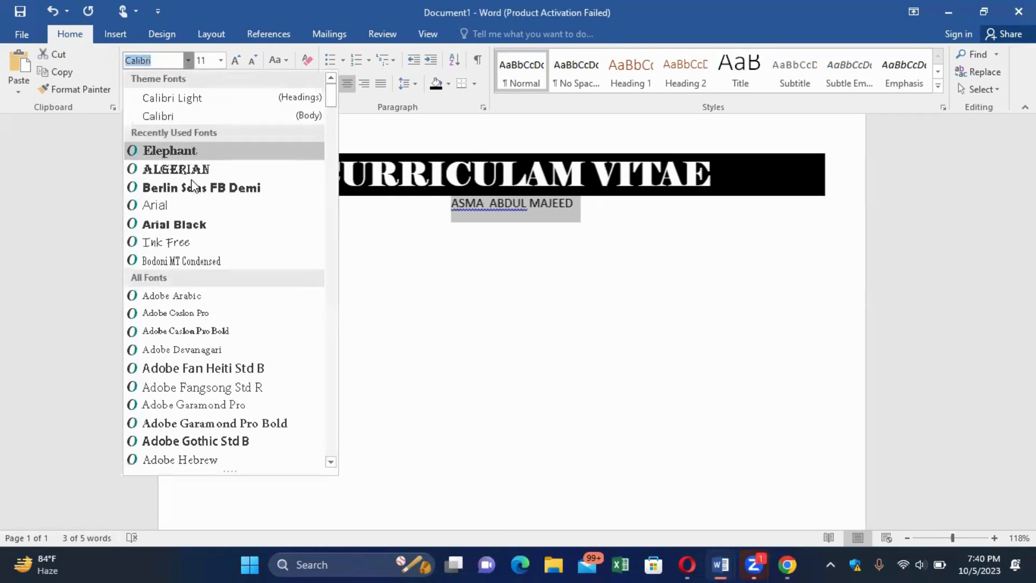
left_click(190, 205)
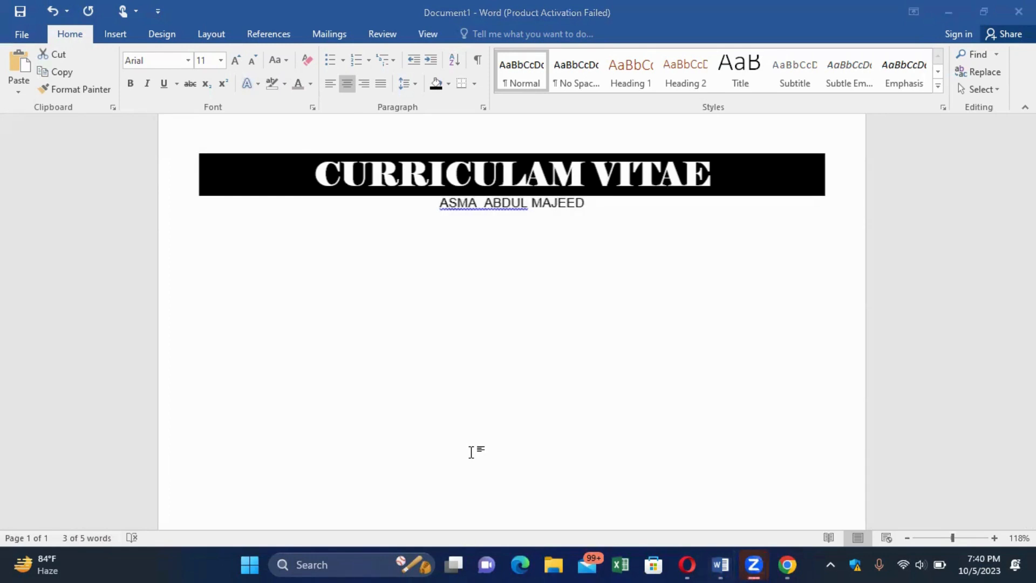
Accept Word's suggestion to remove the doubled space between the name's words.
right_click(507, 201)
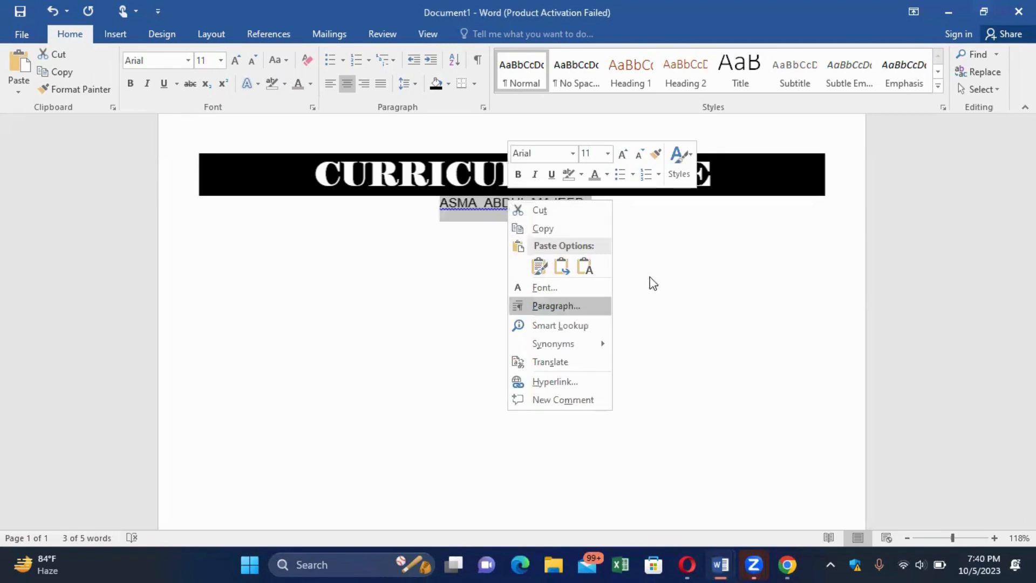
left_click(667, 279)
left_click(550, 232)
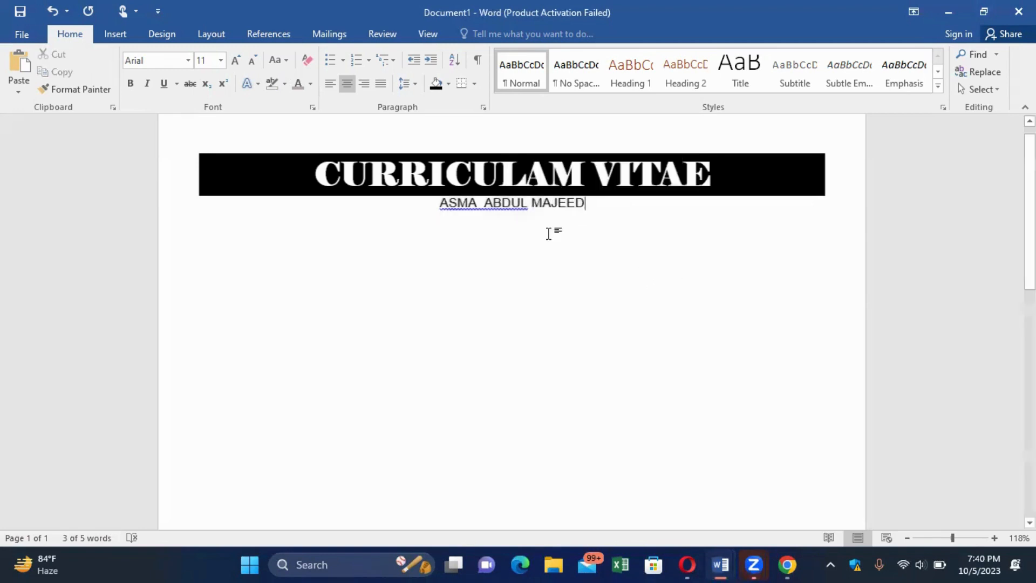
right_click(501, 210)
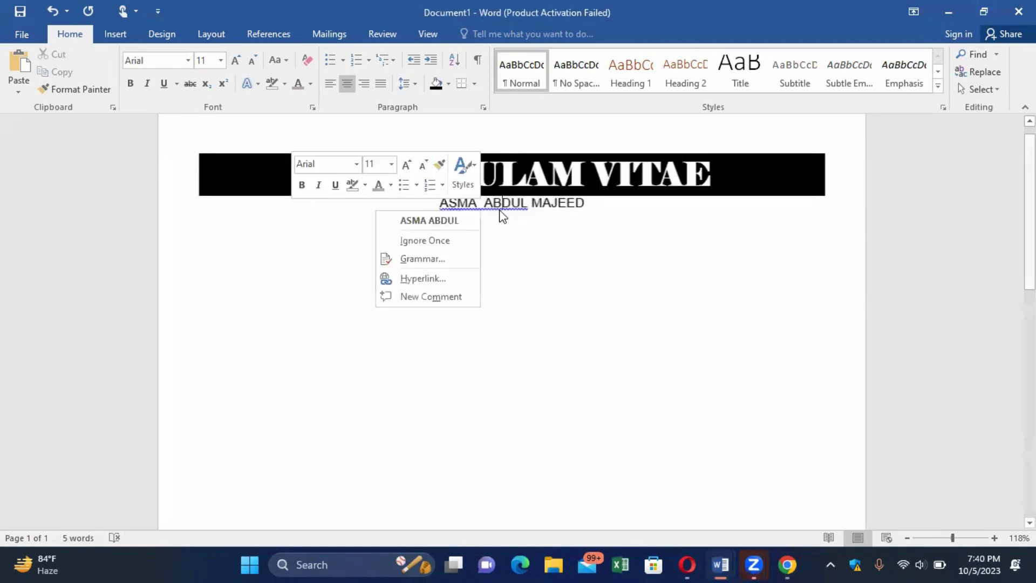
left_click(445, 220)
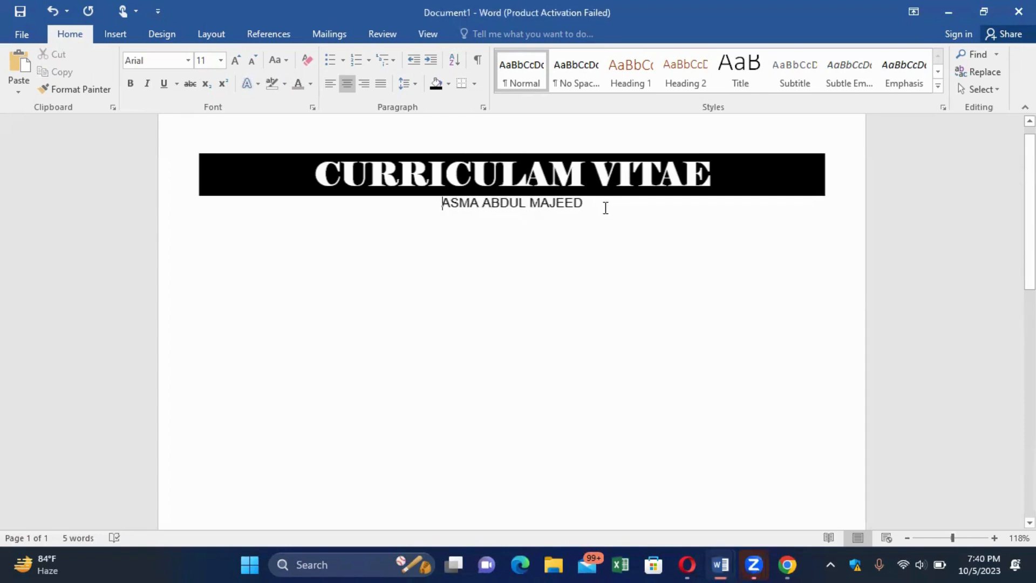
key("Return")
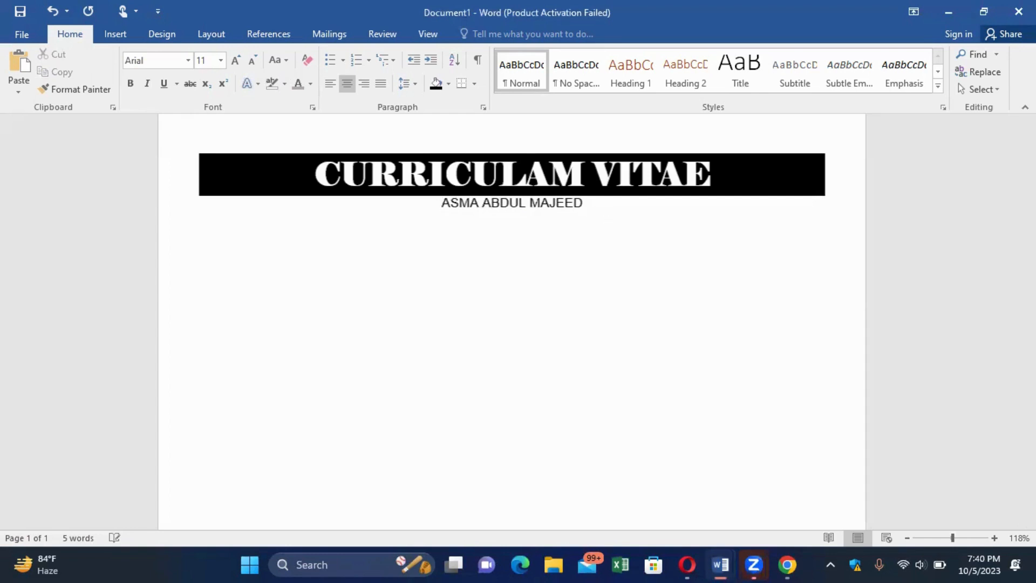
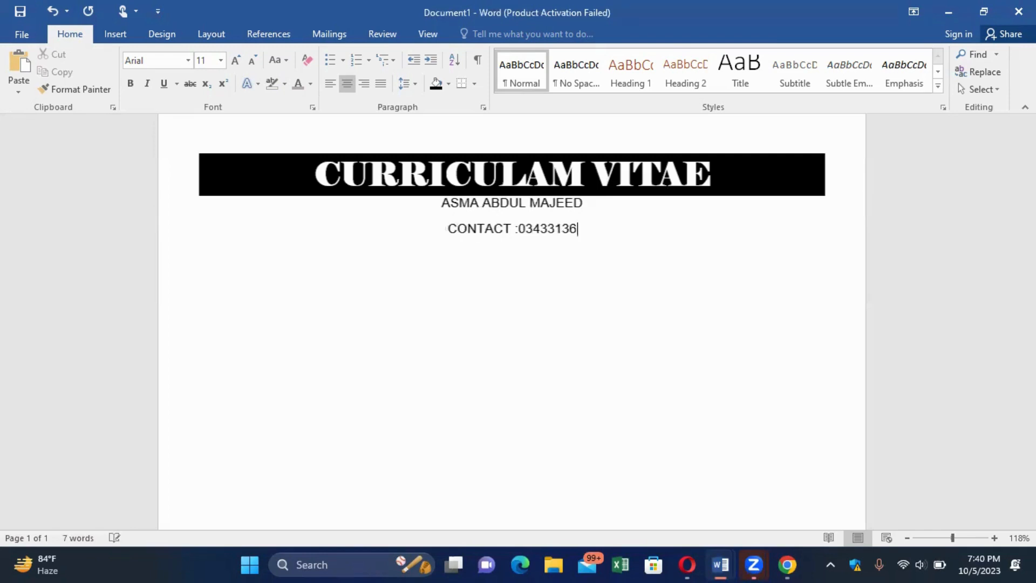
Type a 'CONTACT :' line with the phone number and an 'EMAIL :' line with the email address.
key("Return")
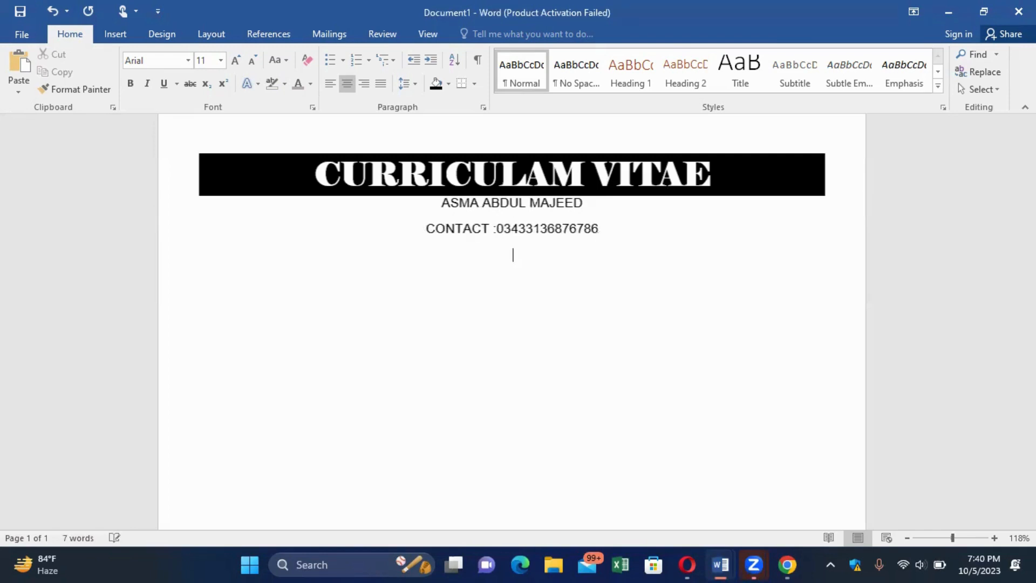
type("EMAIL : aREE")
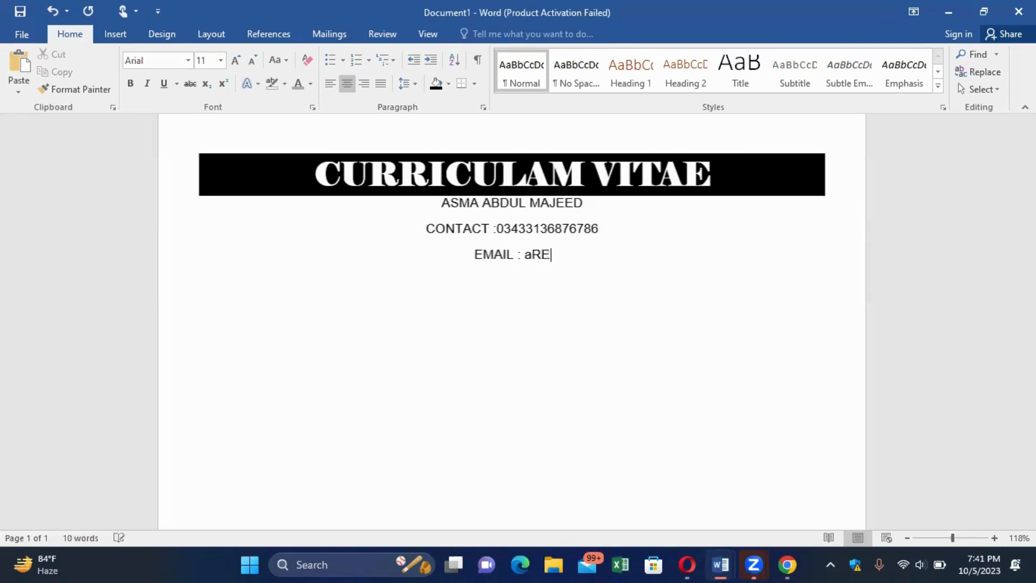
key("BackSpace")
key("BackSpace")
key("BackSpace")
key("BackSpace")
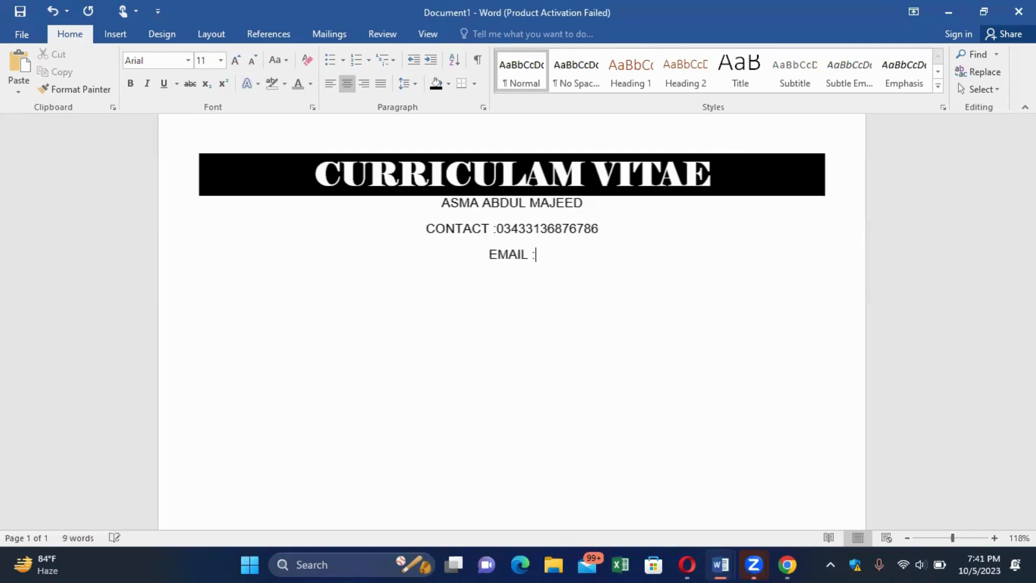
type("AR")
key("BackSpace")
key("BackSpace")
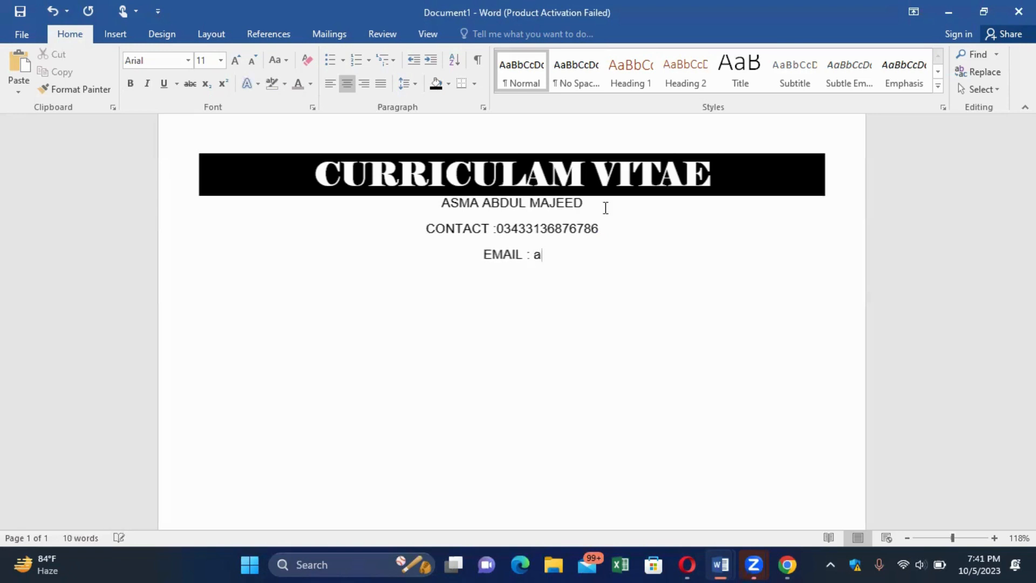
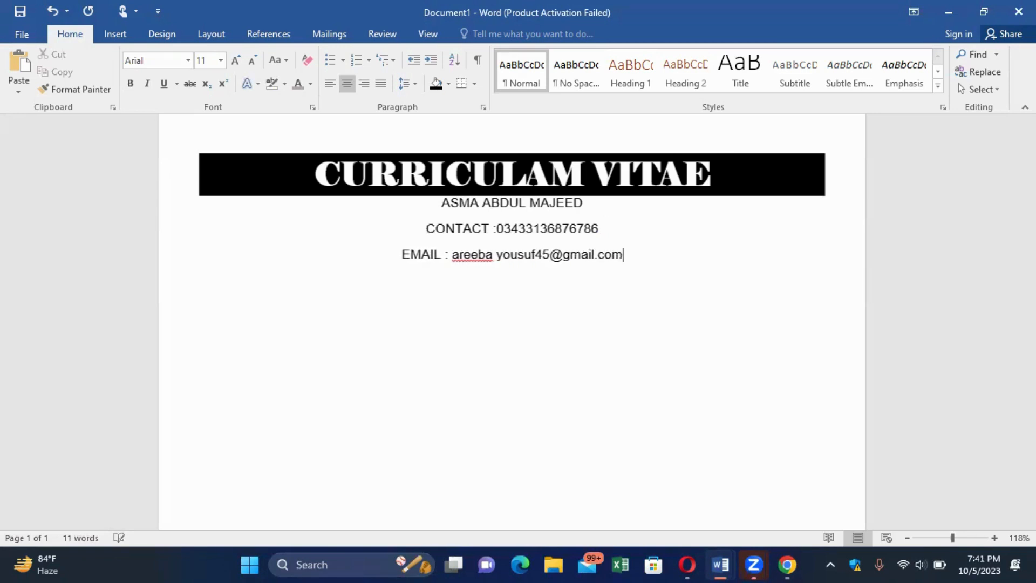
Remove the stray space from the email and type the 'add :' address line.
left_click(496, 255)
key("BackSpace")
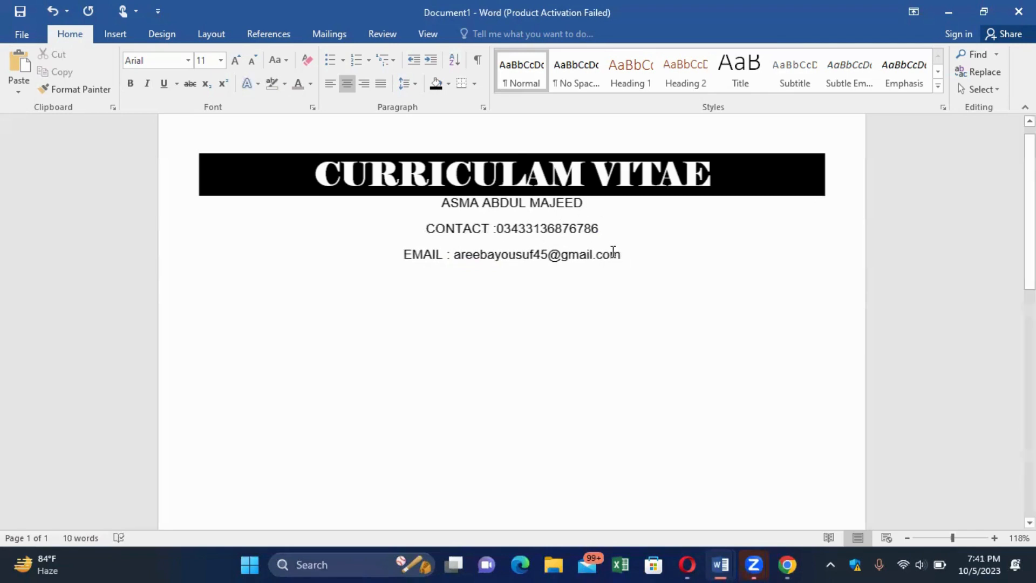
left_click(628, 254)
key("Return")
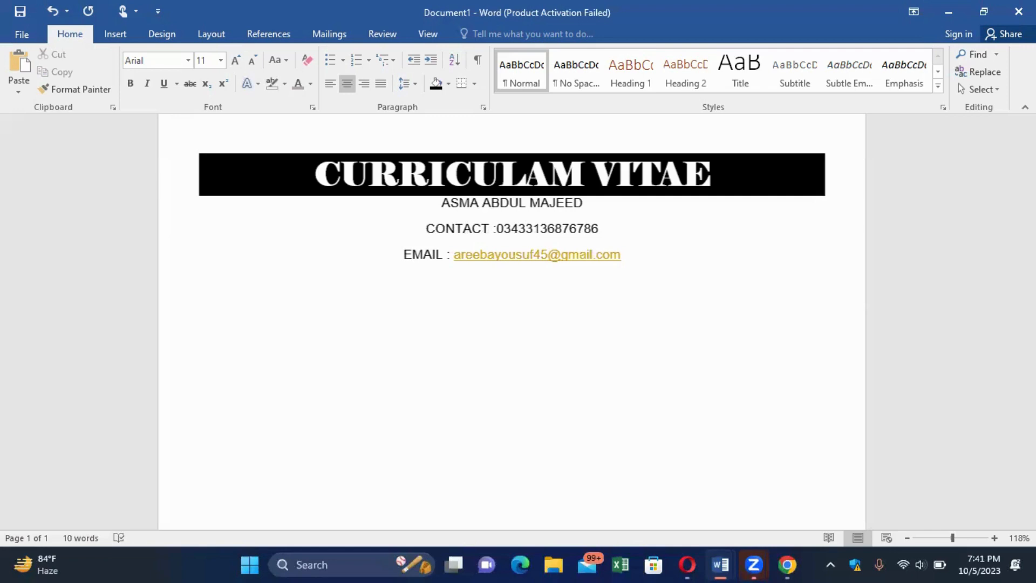
type("add ")
type(": I")
type("yari karac")
type("hi p")
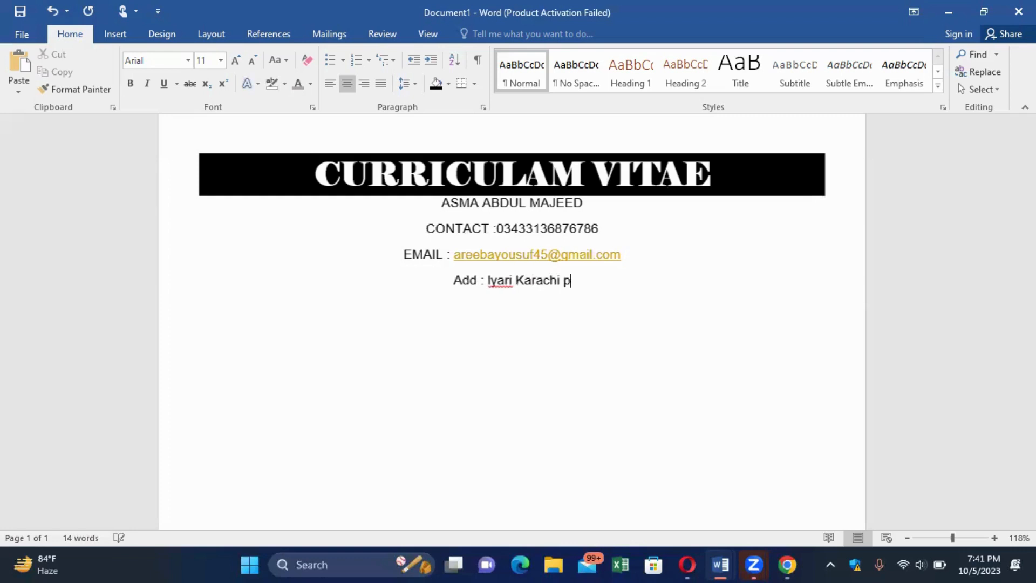
type("akistan")
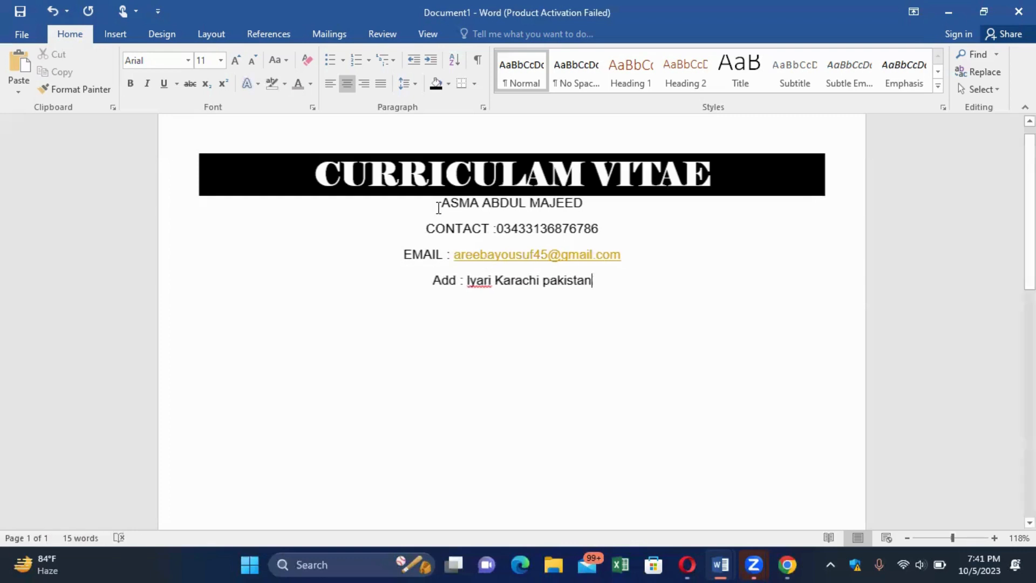
Give the four contact lines the No Spacing style, centre alignment and 12 pt size.
left_click_drag(439, 208, 533, 292)
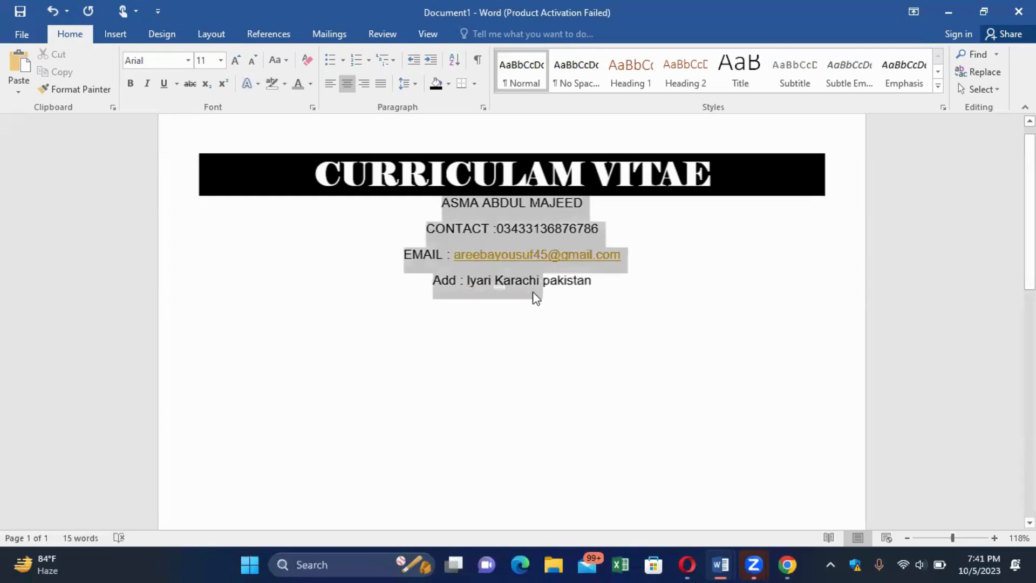
left_click(579, 79)
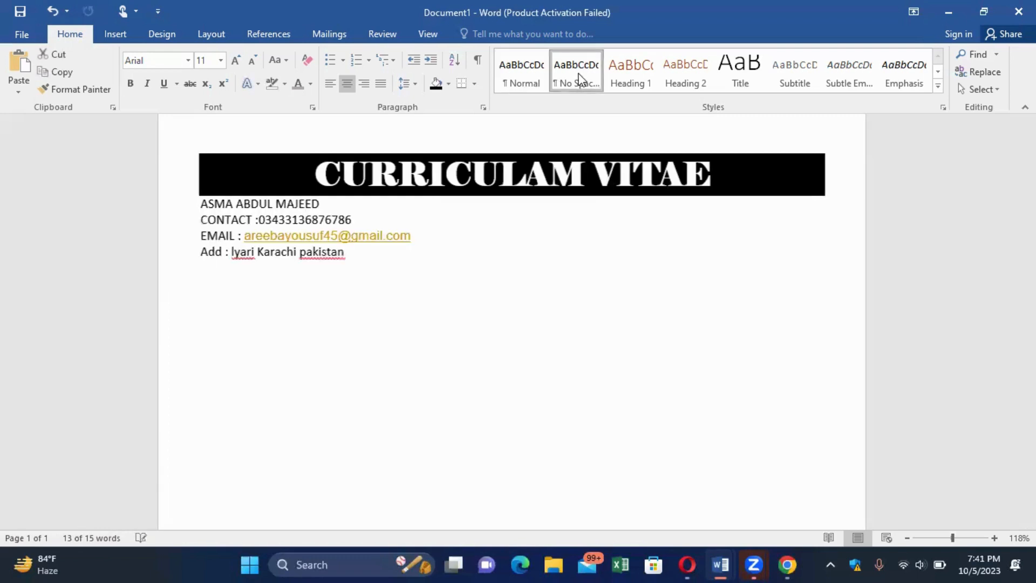
left_click(348, 83)
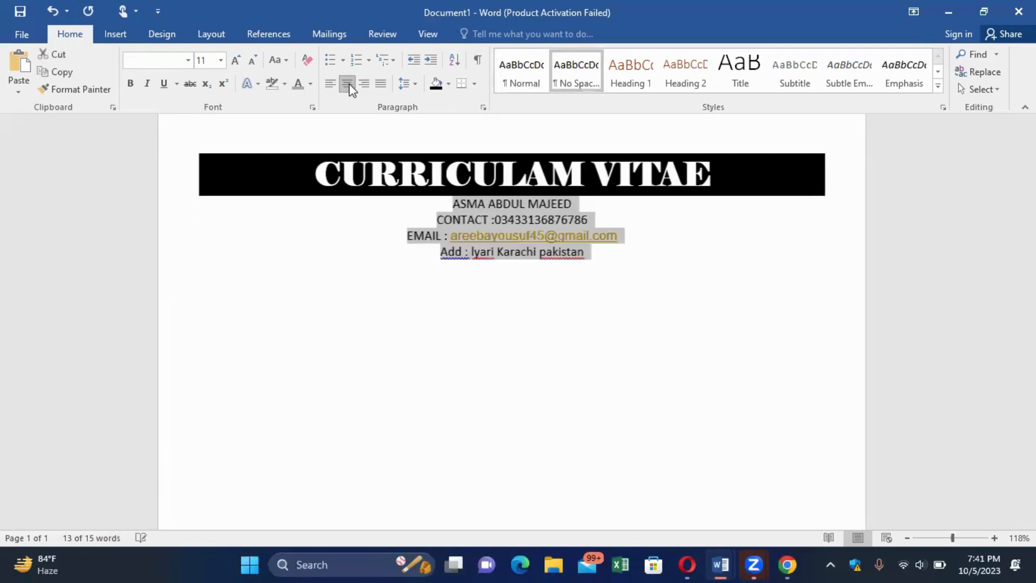
left_click(221, 60)
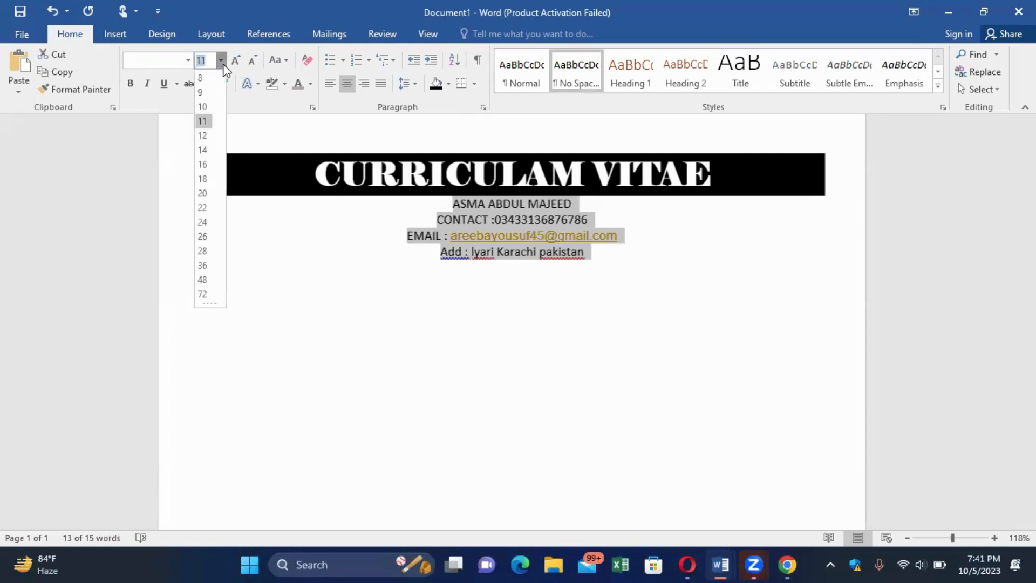
left_click(201, 138)
left_click(202, 138)
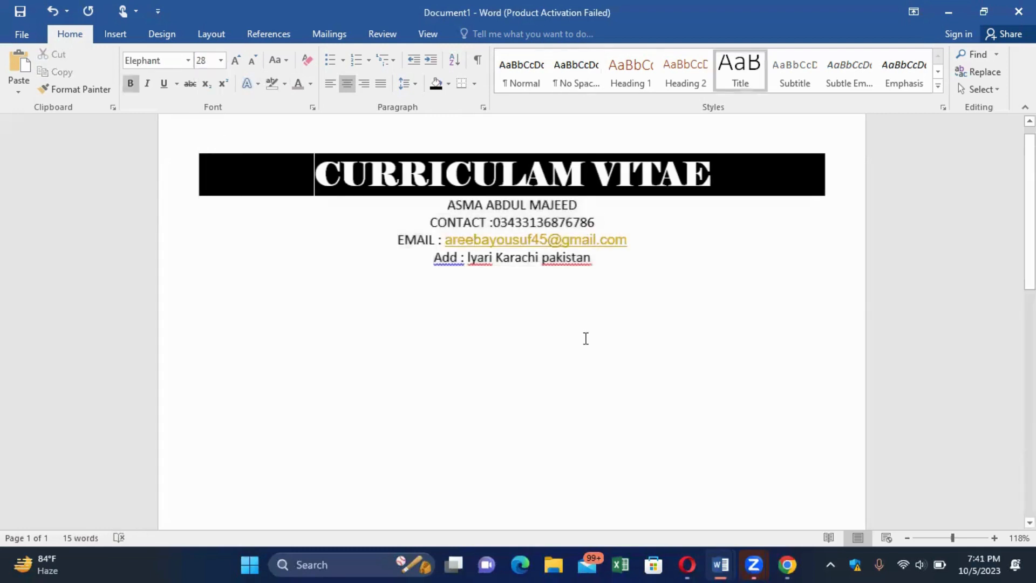
left_click(575, 279)
Capitalise the country name, Ignore All on the flagged place name, then add a line after the address.
right_click(564, 259)
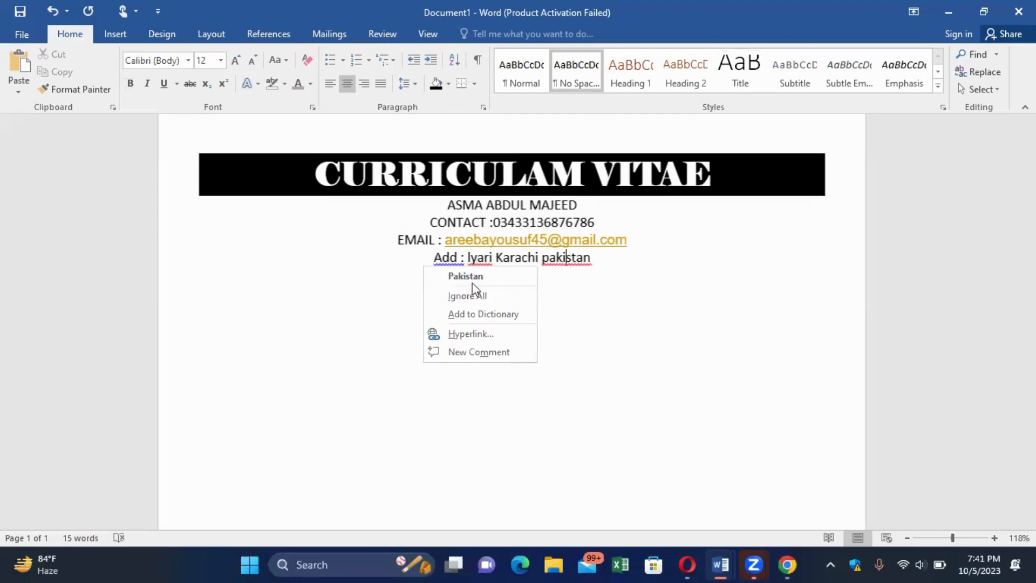
left_click(470, 279)
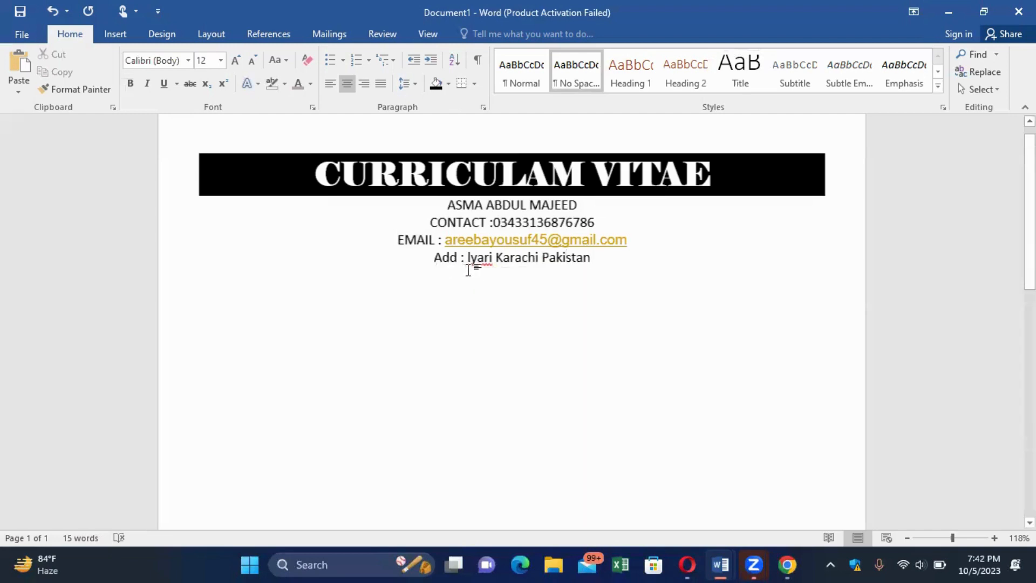
right_click(477, 261)
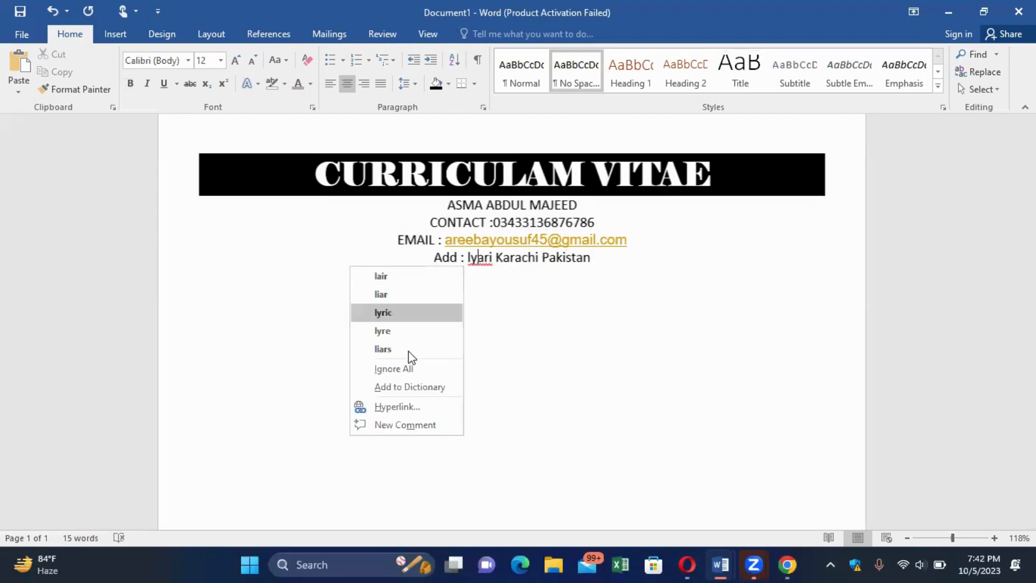
left_click(411, 370)
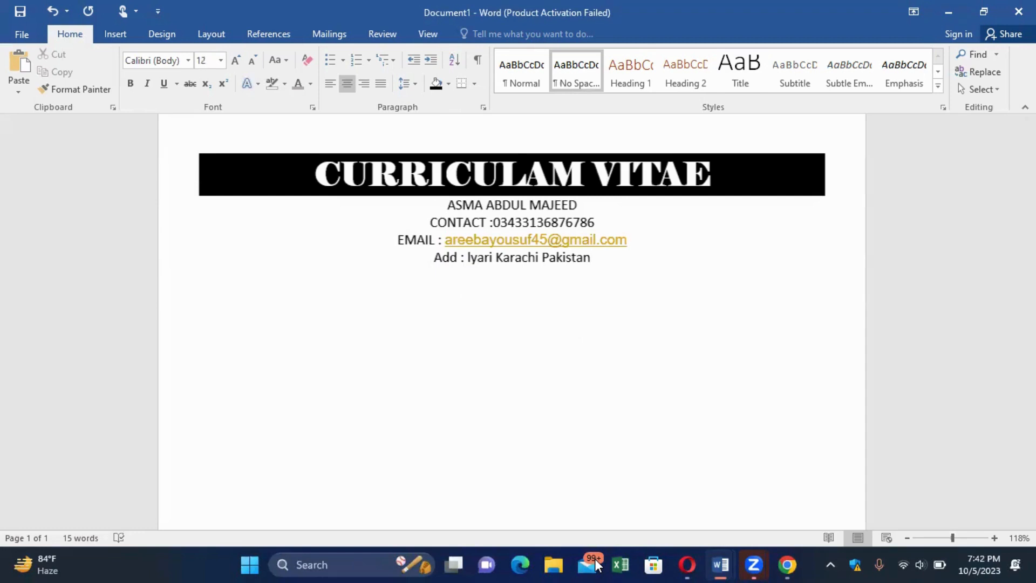
left_click(596, 565)
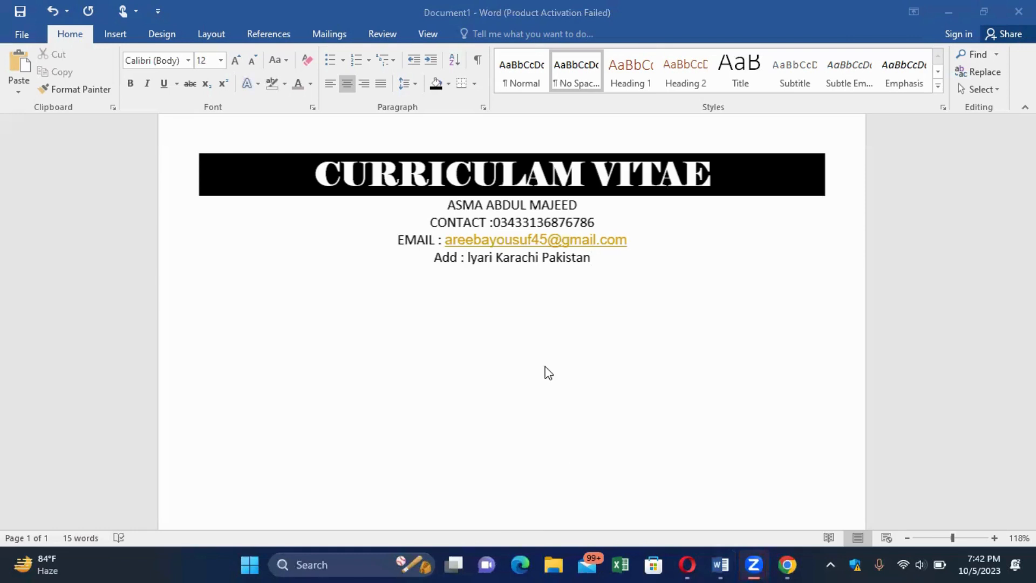
left_click(608, 259)
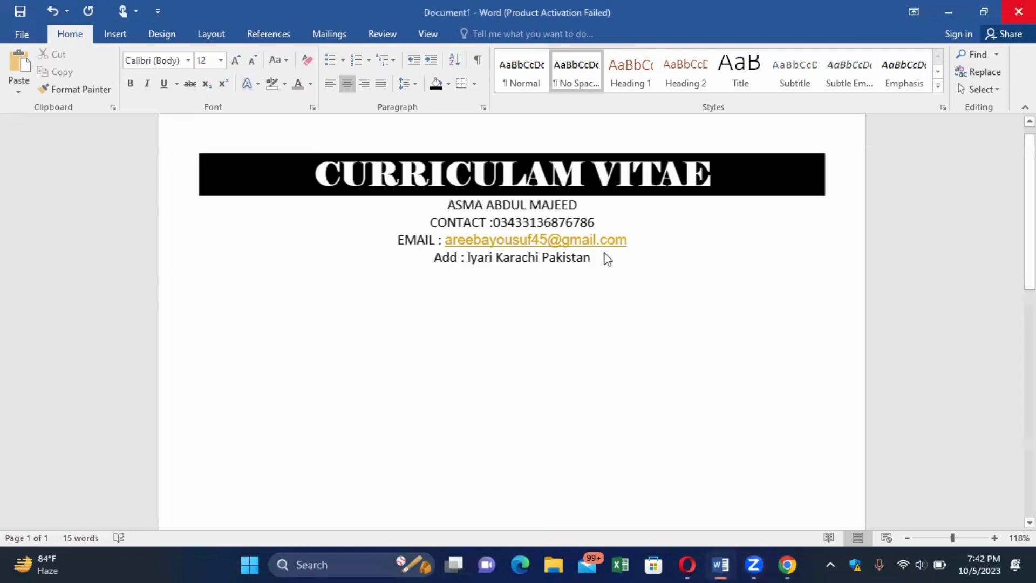
key("Return")
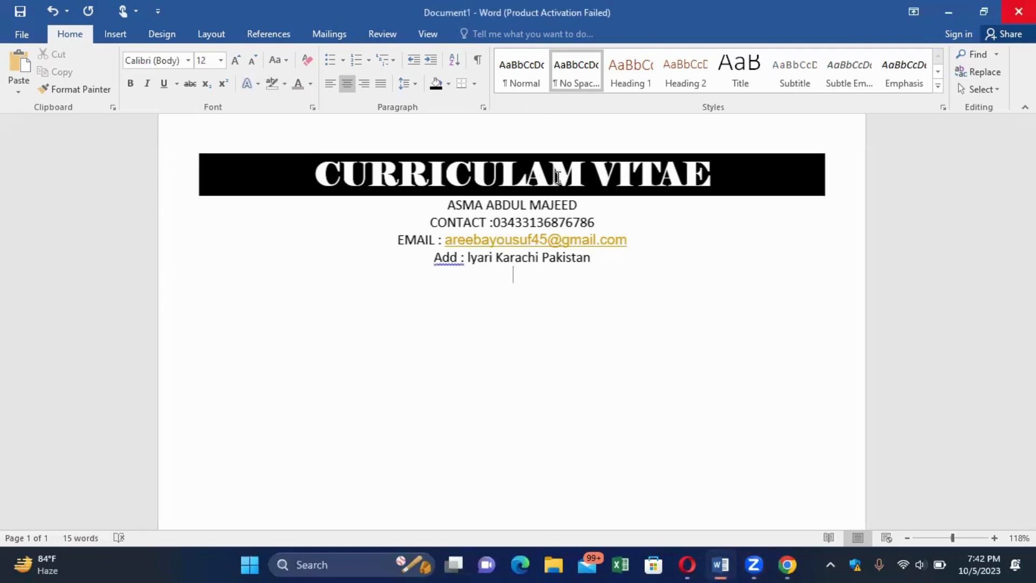
Add an 'OBJECTIVE:' line in Heading 1 style below the contact details and select it.
left_click(623, 70)
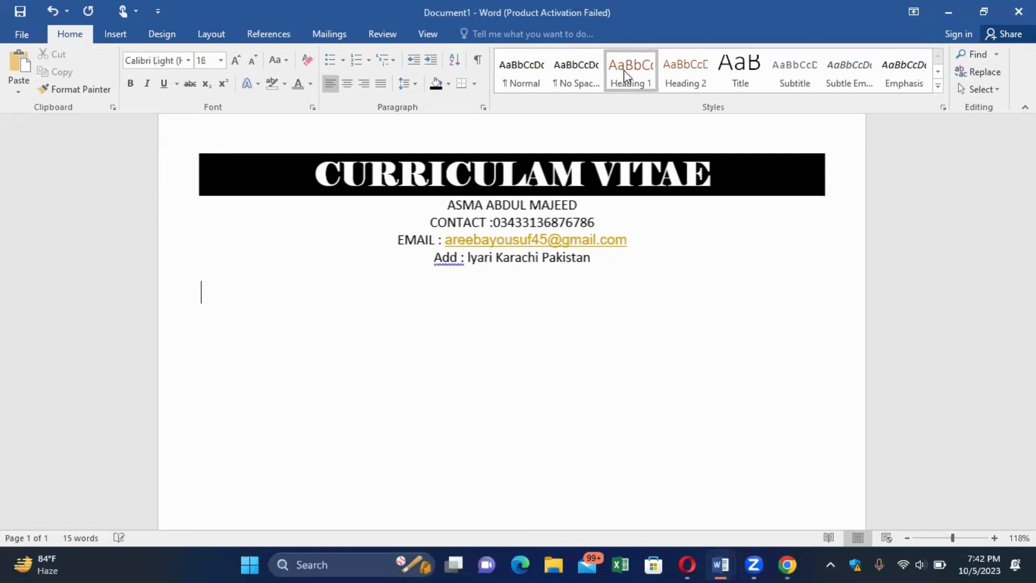
type("OBJECTIVE")
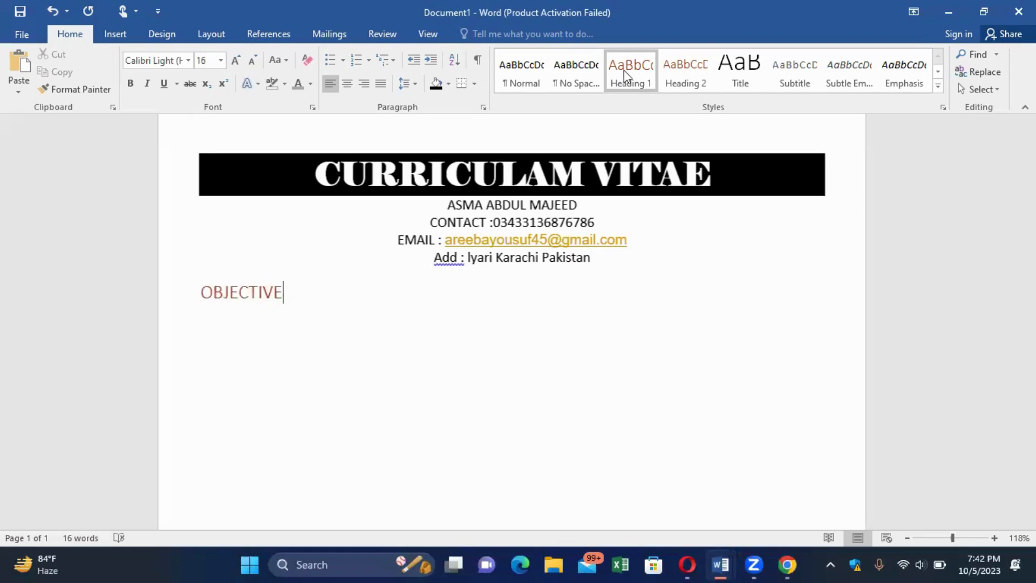
type(":")
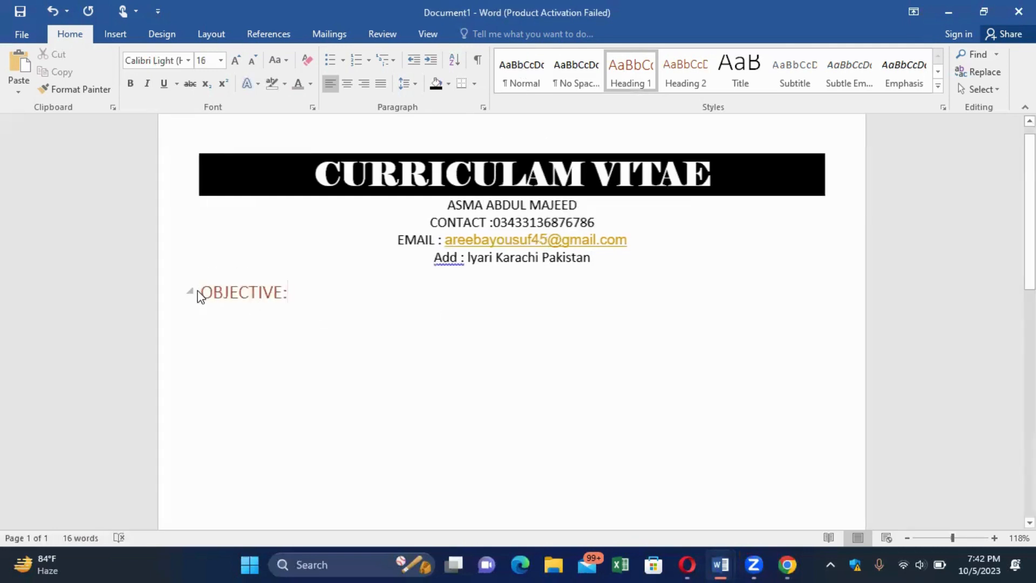
left_click_drag(202, 293, 313, 290)
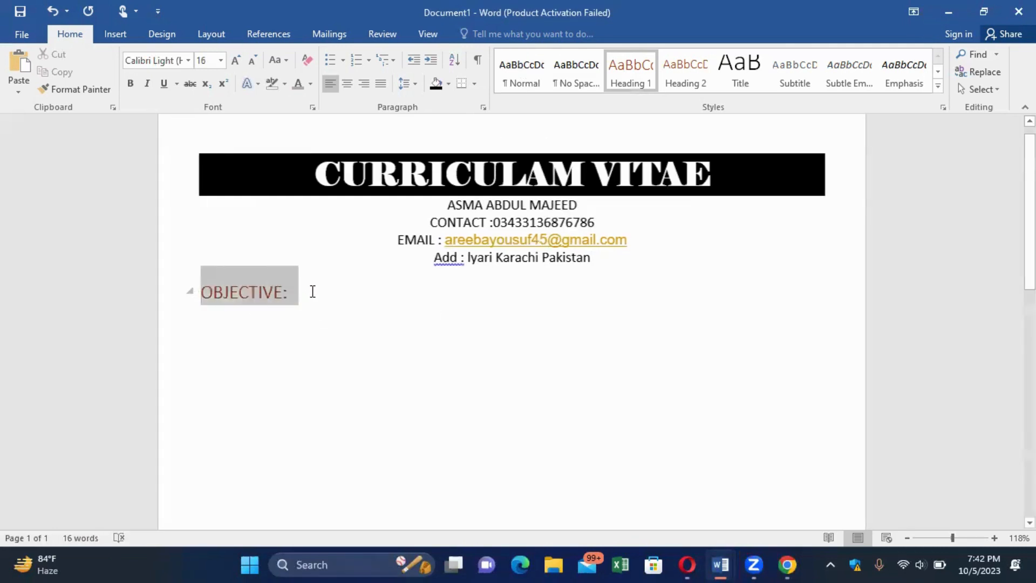
left_click(448, 84)
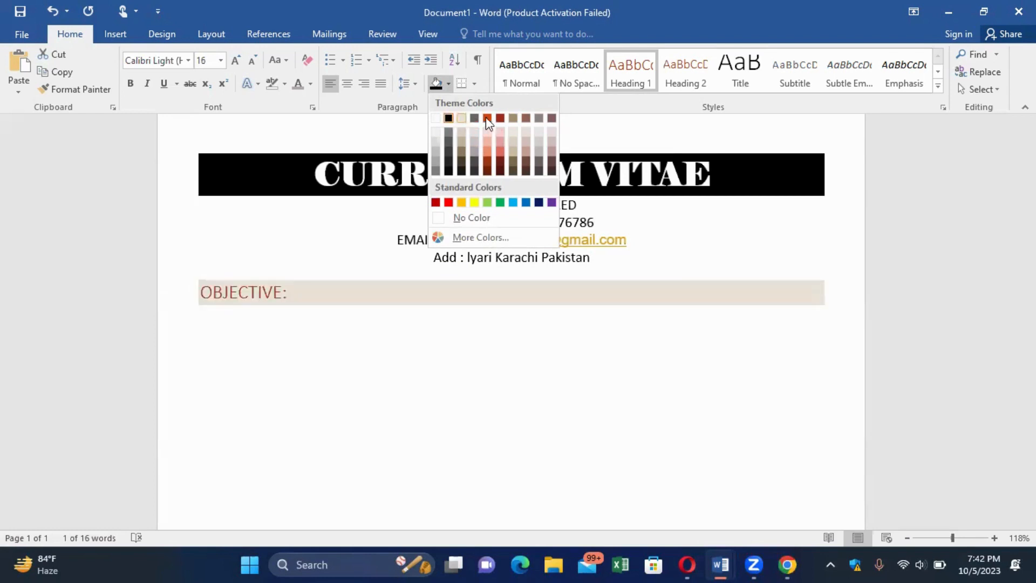
Shade the OBJECTIVE: heading solid black with bold white (Automatic colour) lettering.
left_click(448, 118)
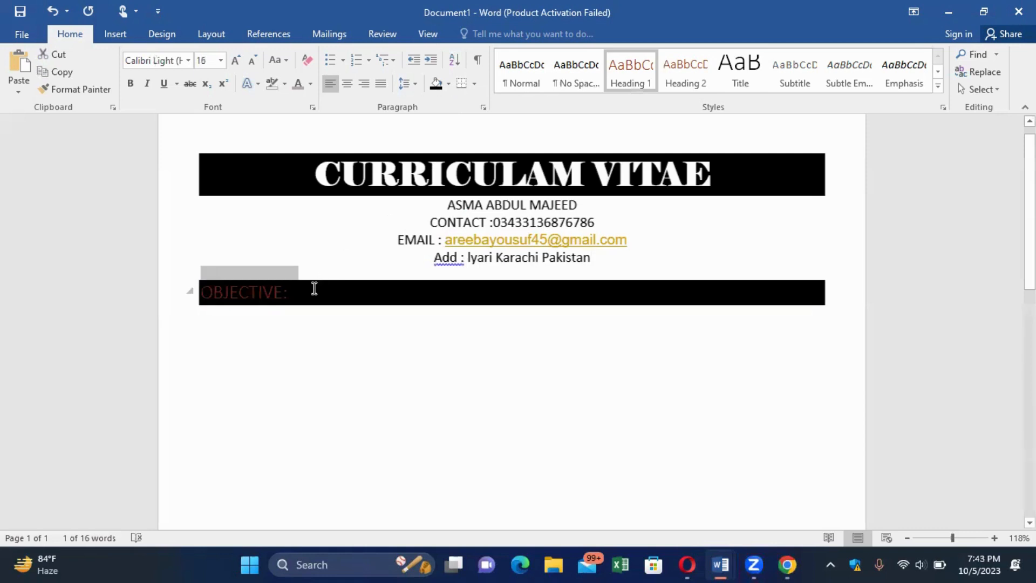
left_click(278, 83)
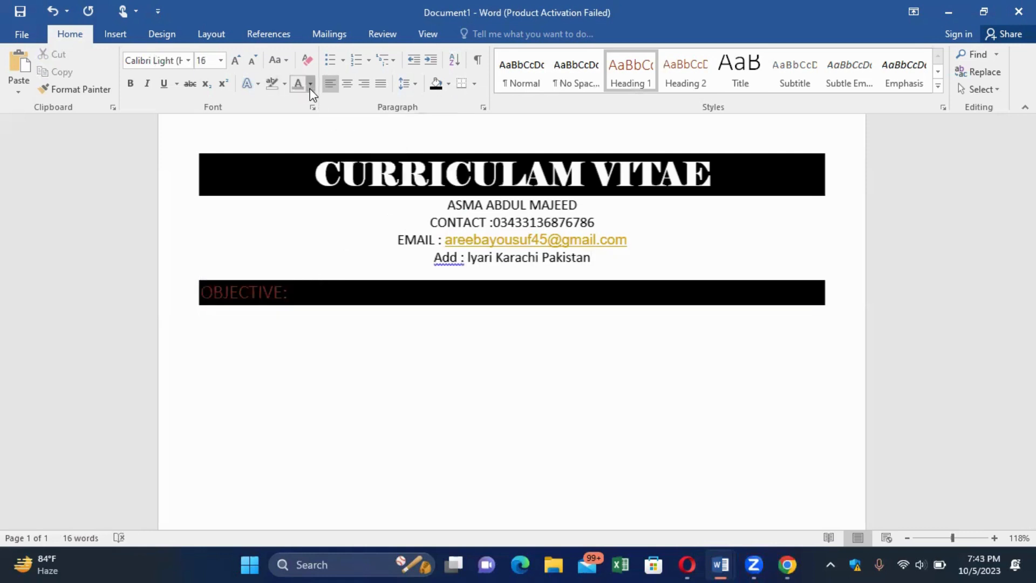
left_click(311, 86)
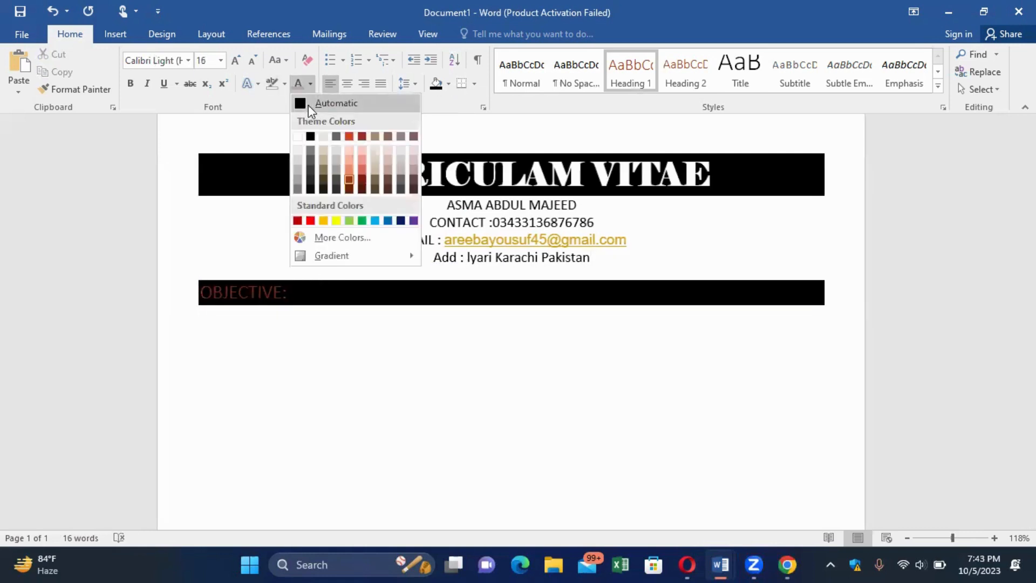
left_click(298, 137)
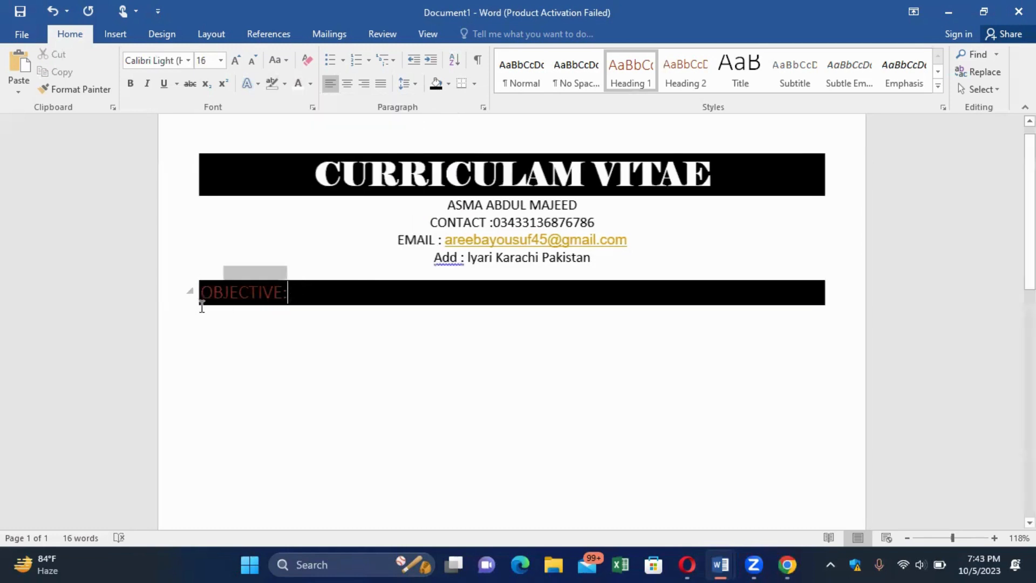
left_click_drag(201, 306, 201, 306)
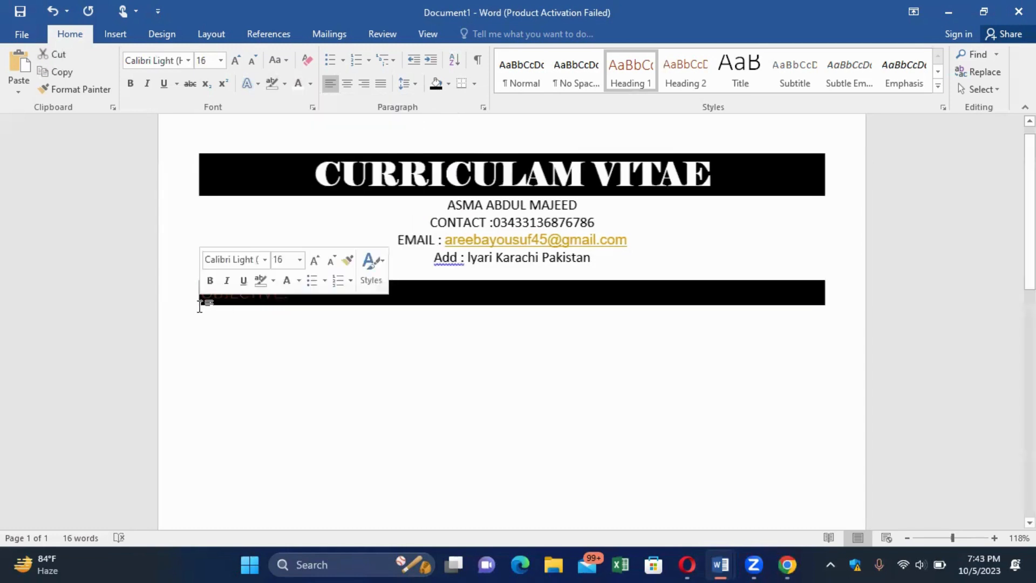
left_click(310, 84)
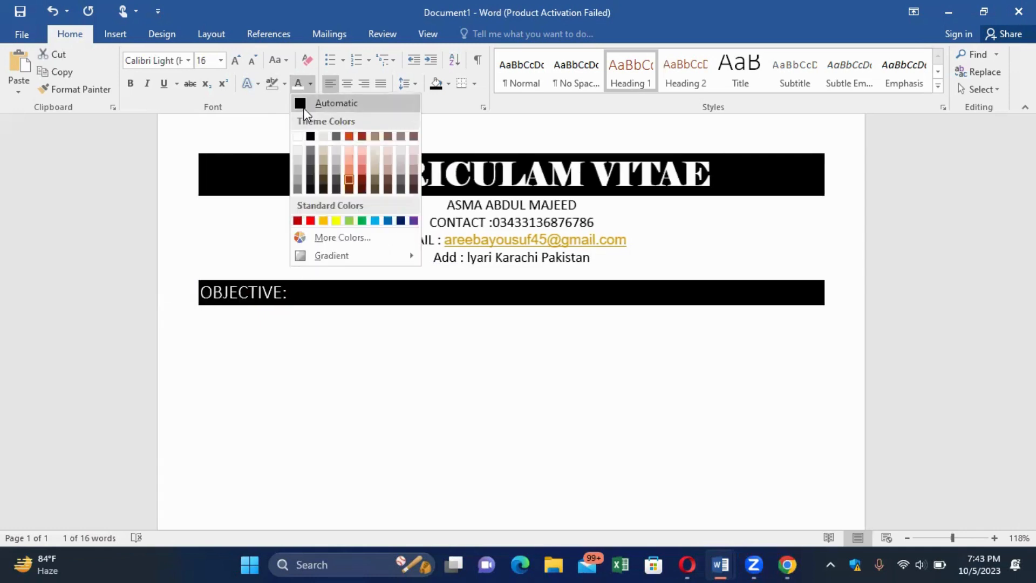
left_click(300, 103)
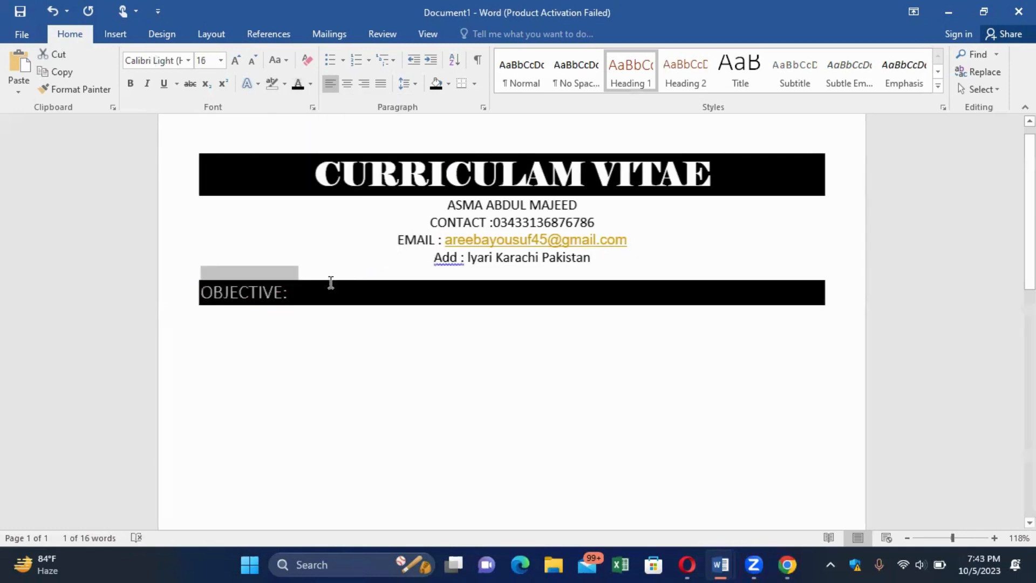
left_click(130, 83)
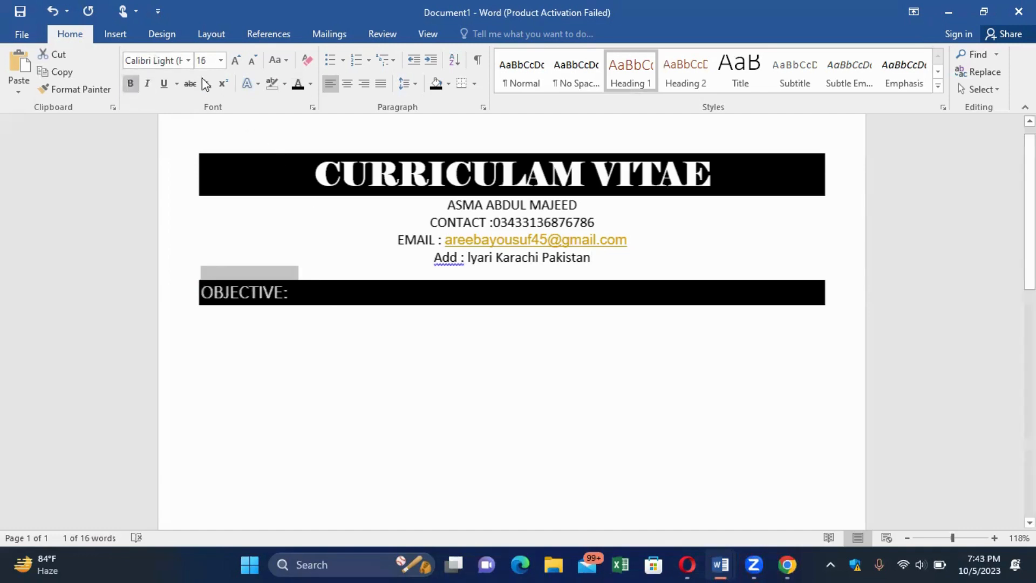
Set the OBJECTIVE: heading in Elephant font and start an empty paragraph beneath it.
left_click(189, 60)
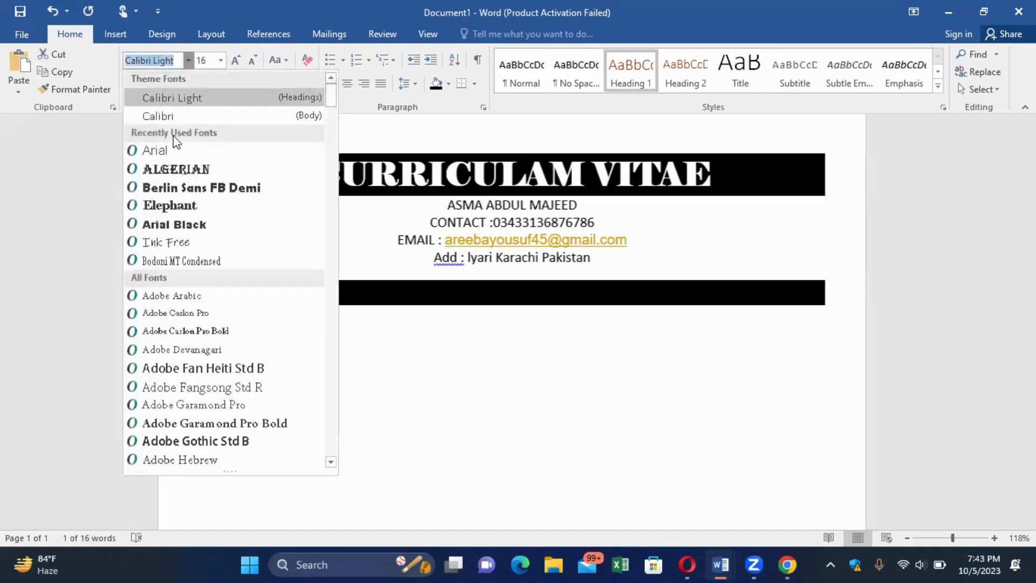
left_click(174, 208)
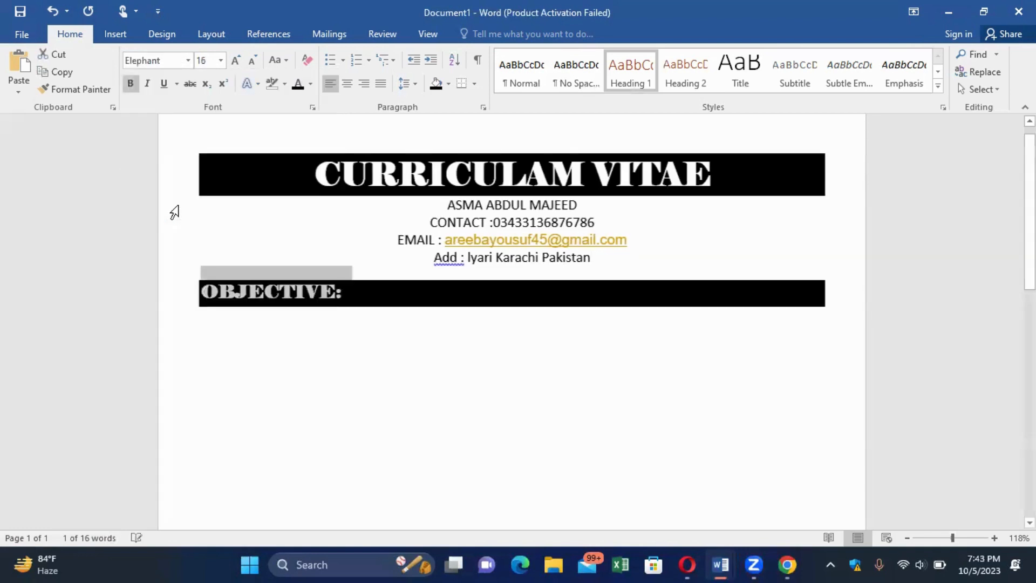
left_click(375, 298)
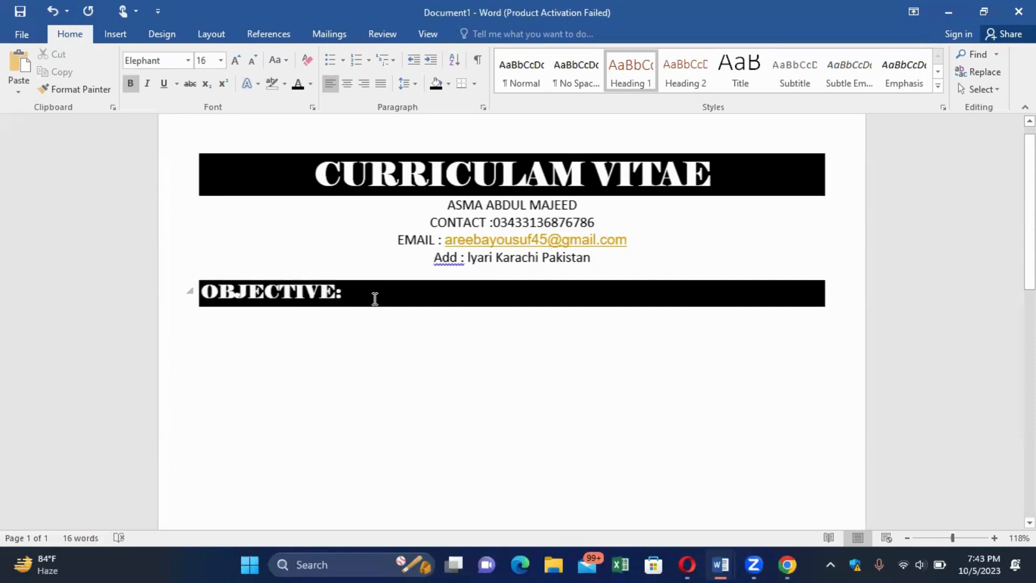
key("Return")
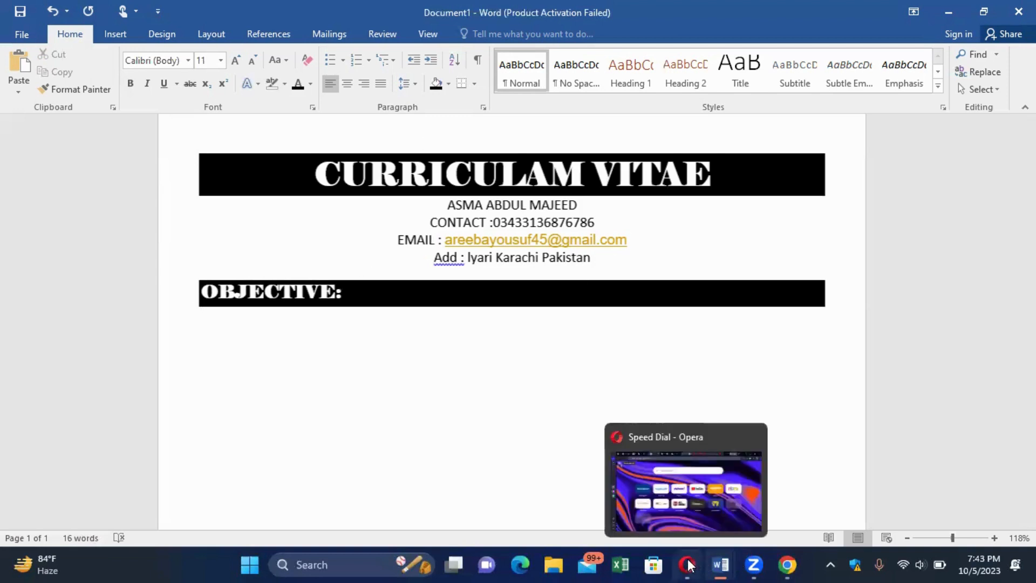
Review the objective and qualification sections of CV OF AREEBA, then return to the Chrome resume search.
mouse_move(723, 564)
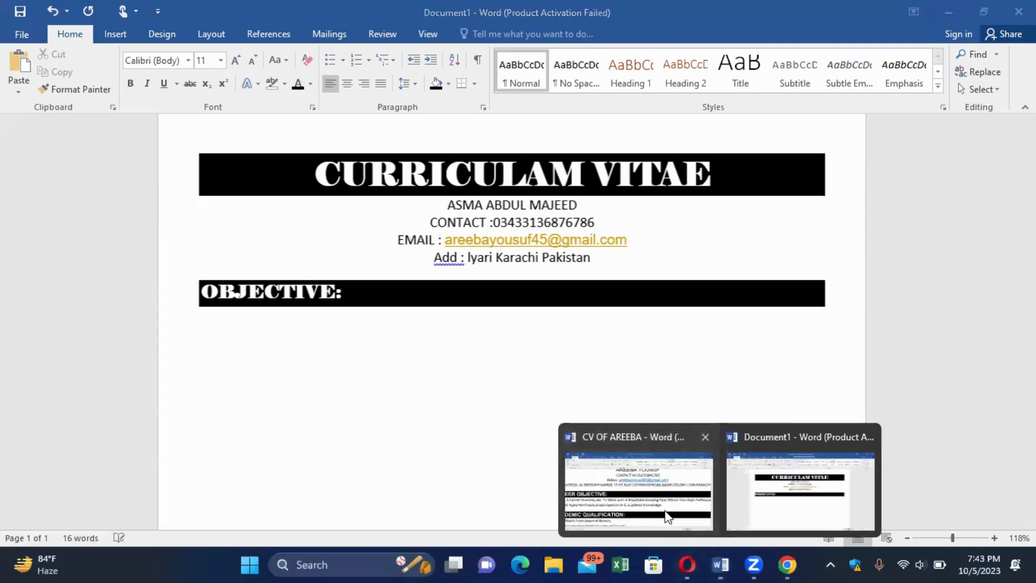
left_click(668, 516)
scroll(666, 510, "down", 3)
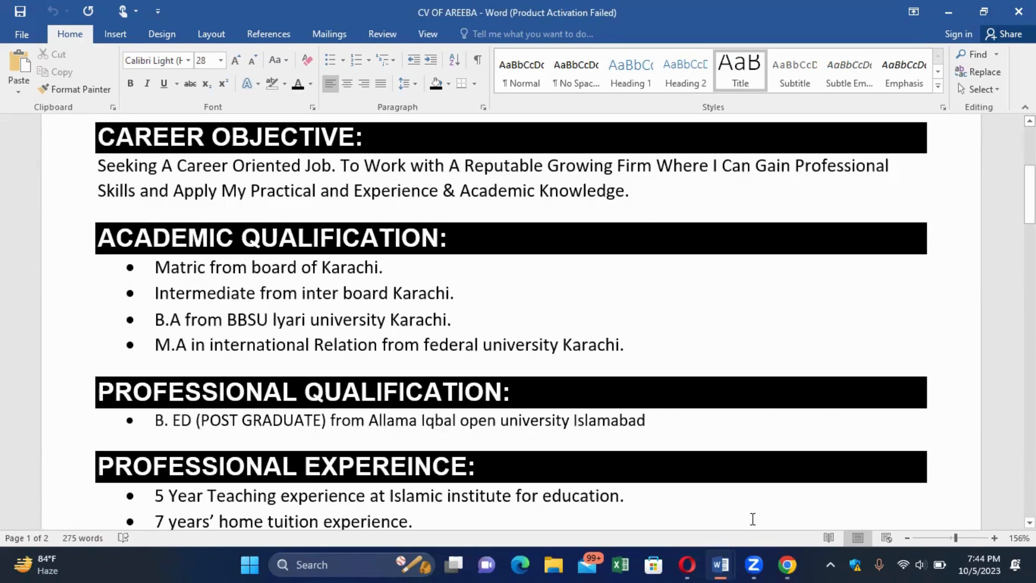
mouse_move(785, 565)
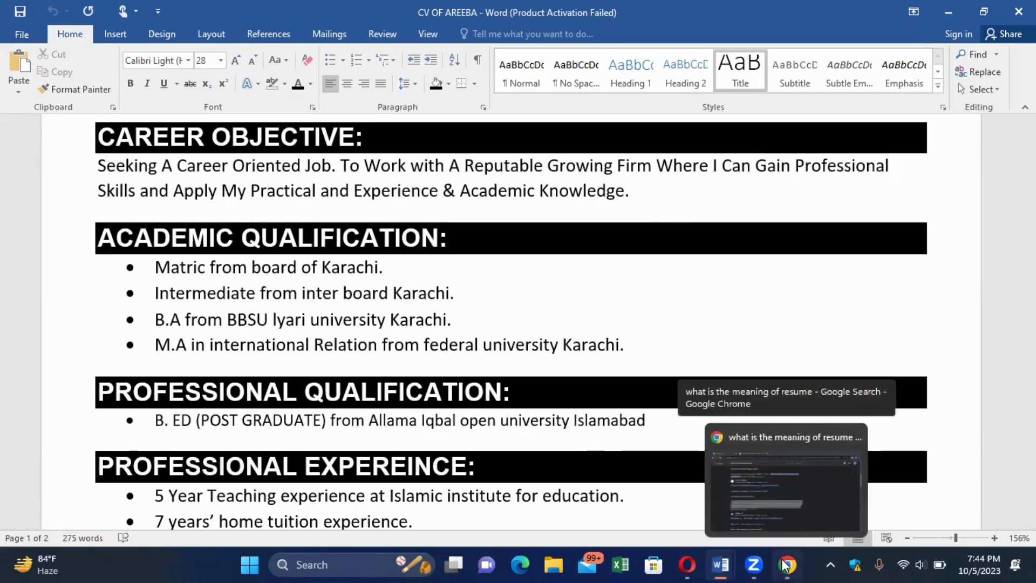
left_click(785, 564)
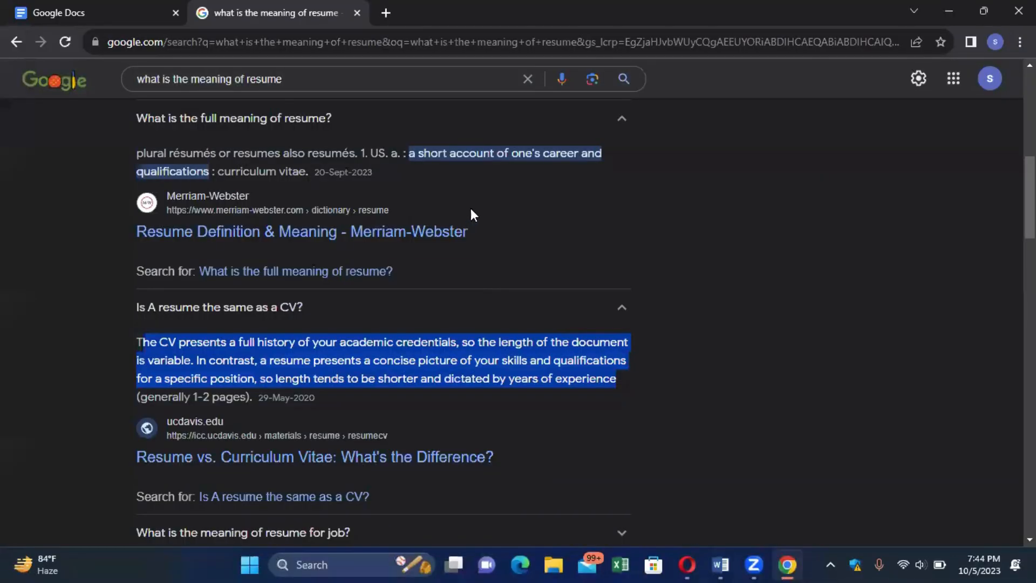
Search Google for 'CAREER OBJECTIVE FOR CV' and select the first freshers' example objective.
left_click(527, 80)
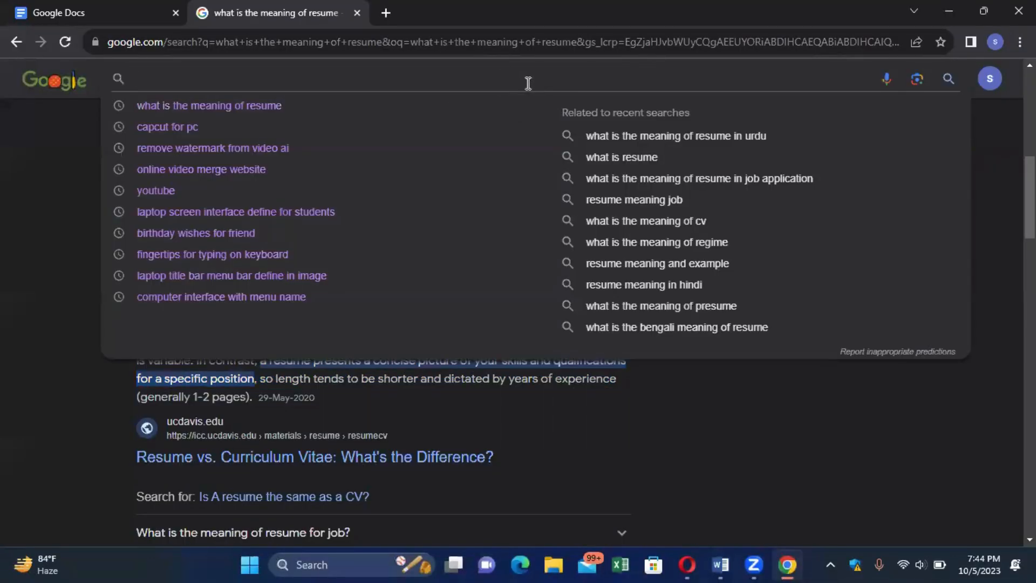
type("CAREER O")
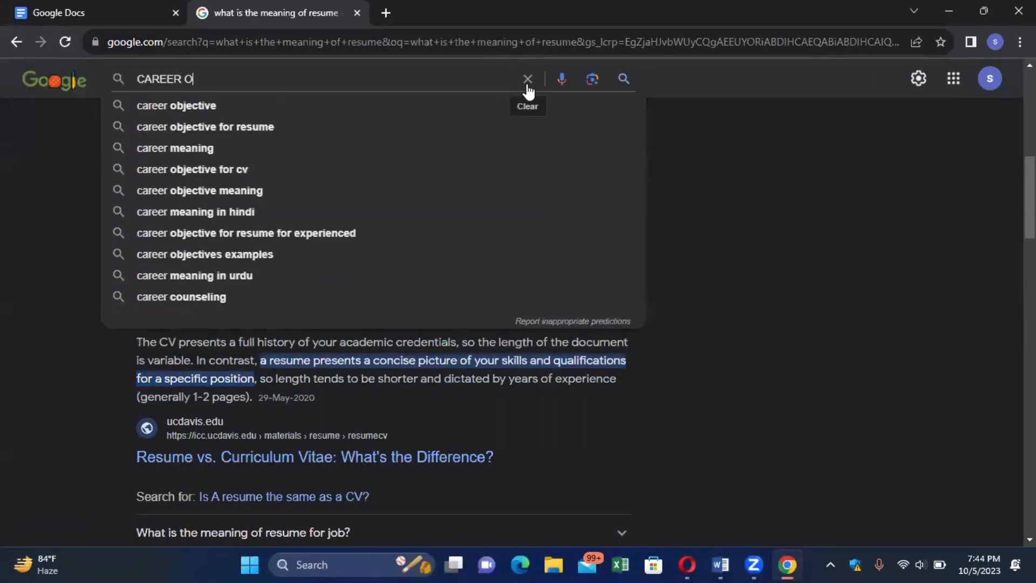
type("BJECT")
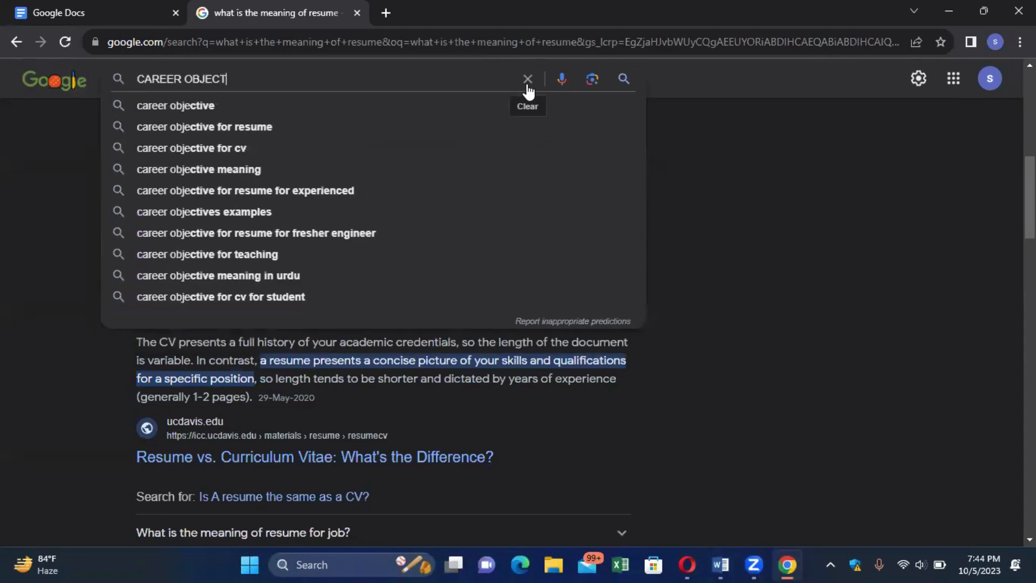
type("IVE FOR")
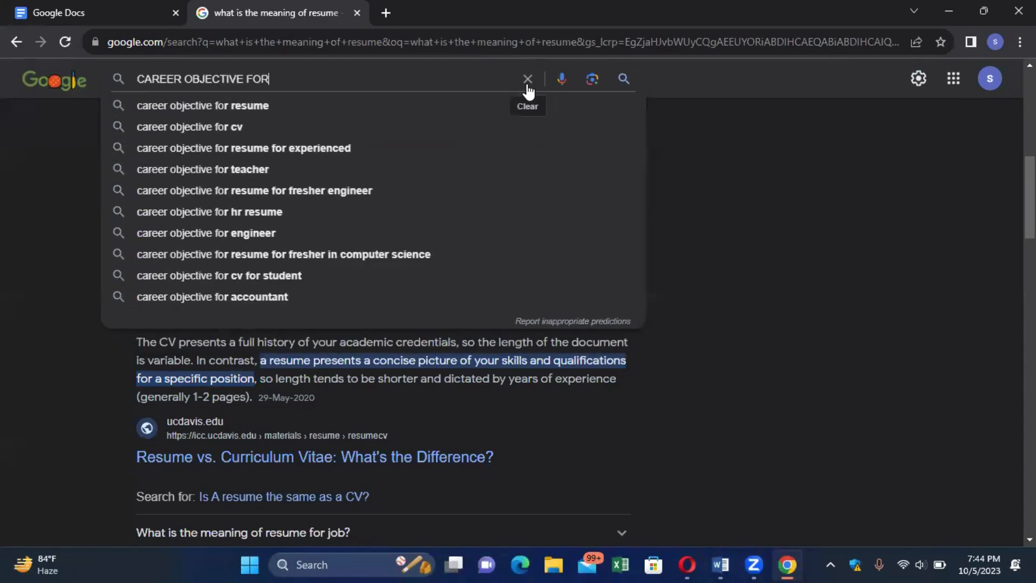
type(" CV")
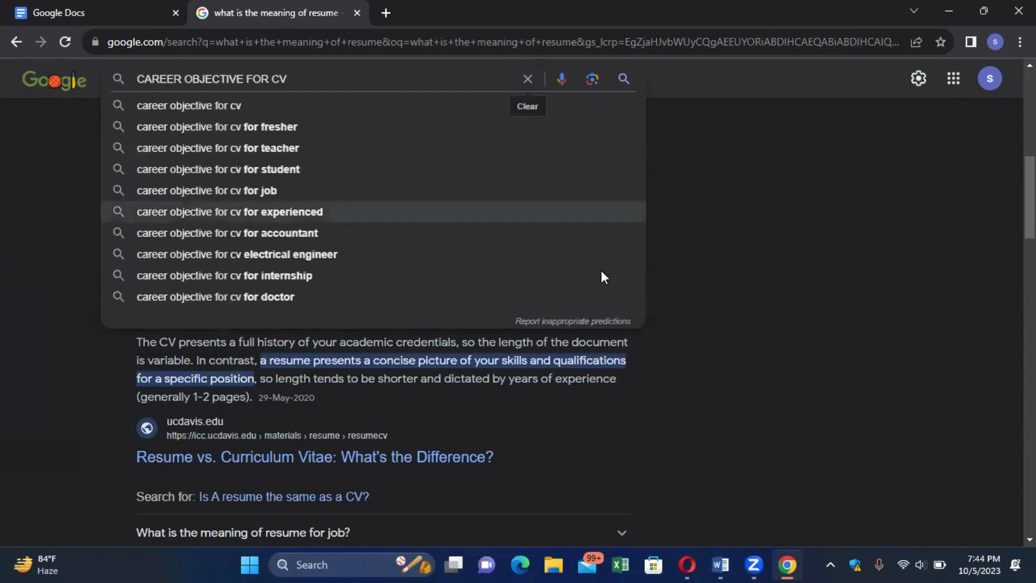
left_click(219, 106)
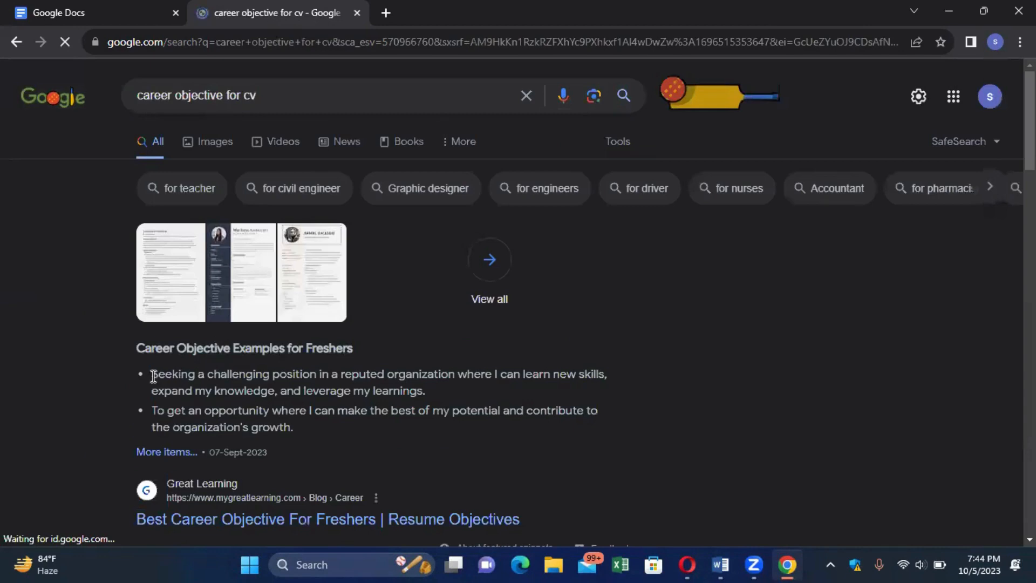
left_click_drag(150, 373, 172, 374)
left_click_drag(267, 383, 426, 390)
key("ctrl+c")
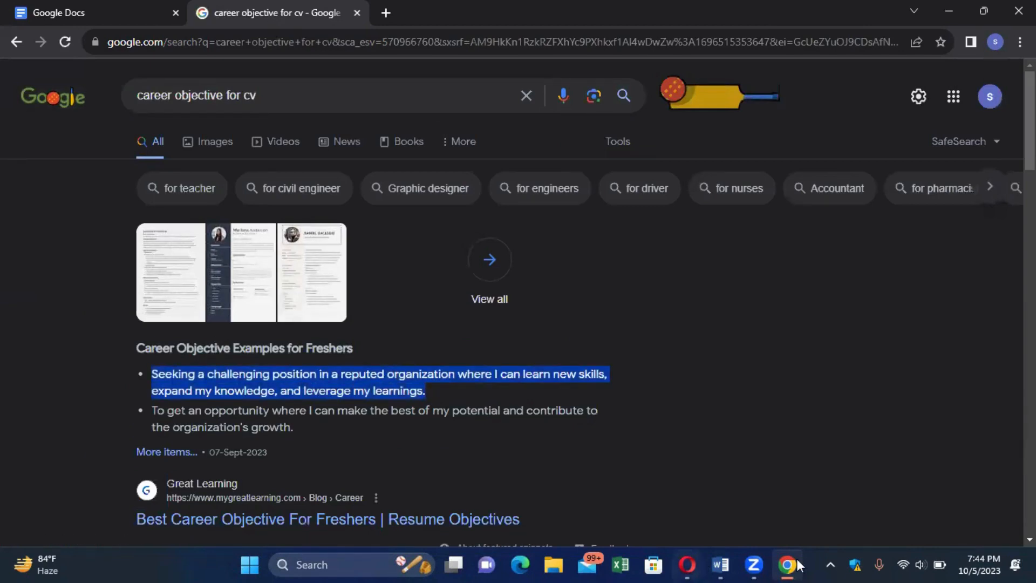
left_click(718, 565)
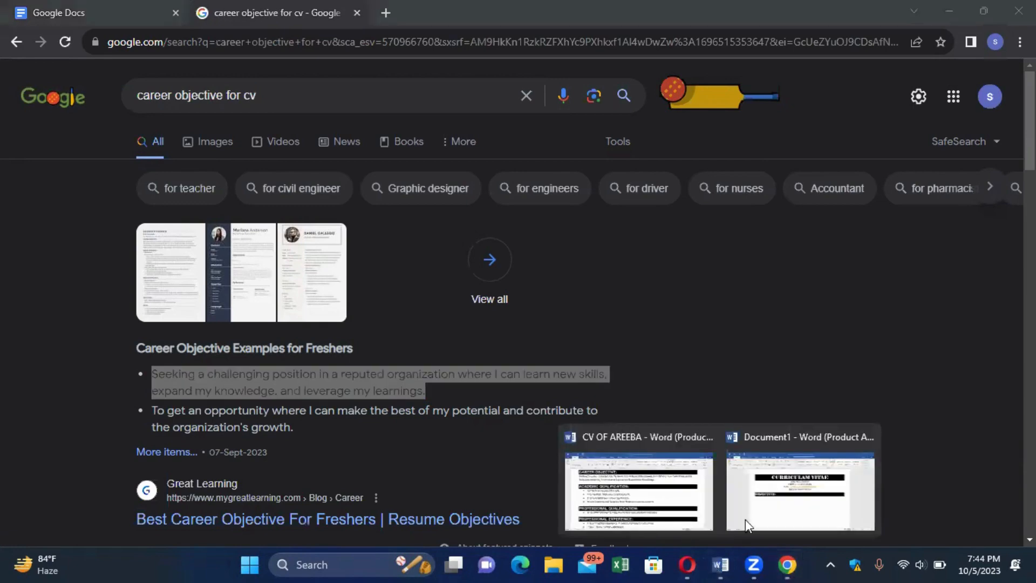
Paste the copied career objective sentence below the OBJECTIVE: heading.
left_click(777, 509)
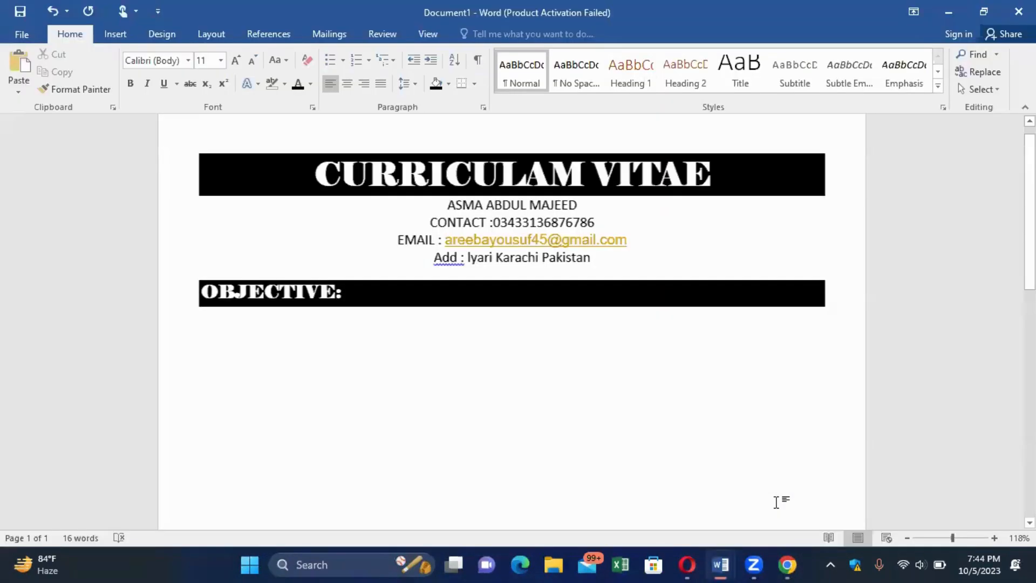
key("ctrl+v")
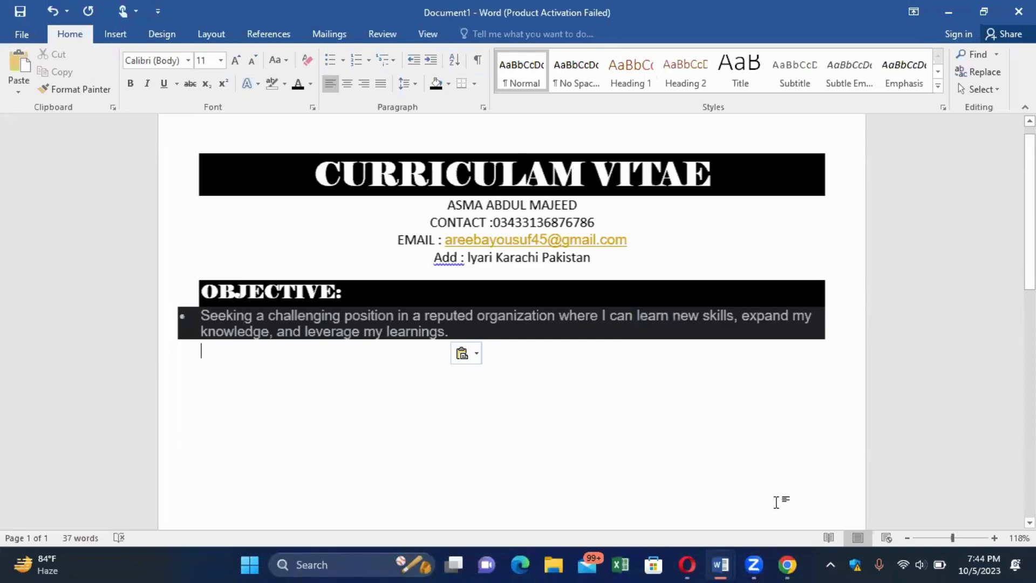
key("ctrl+z")
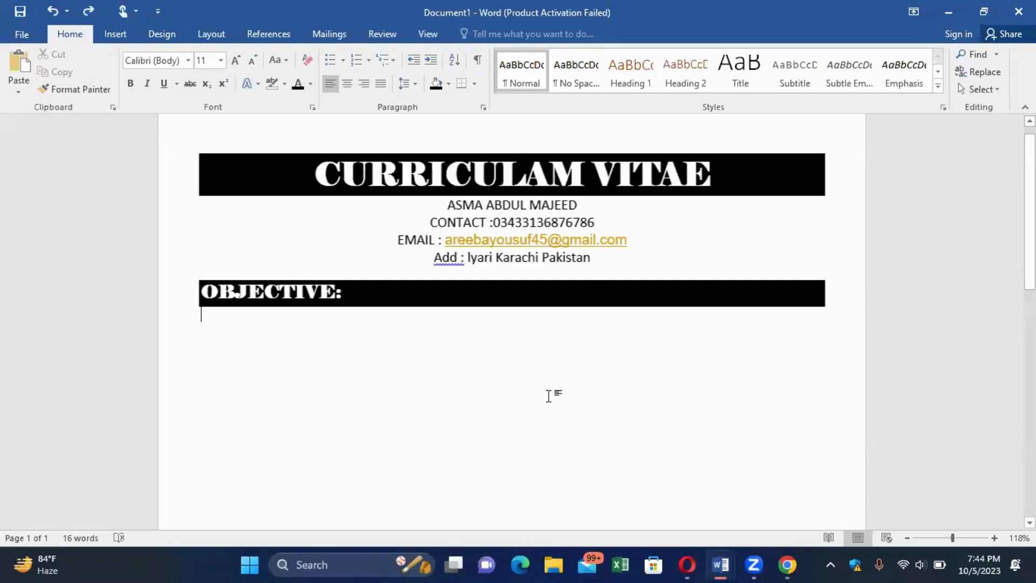
left_click(370, 288)
key("ctrl+v")
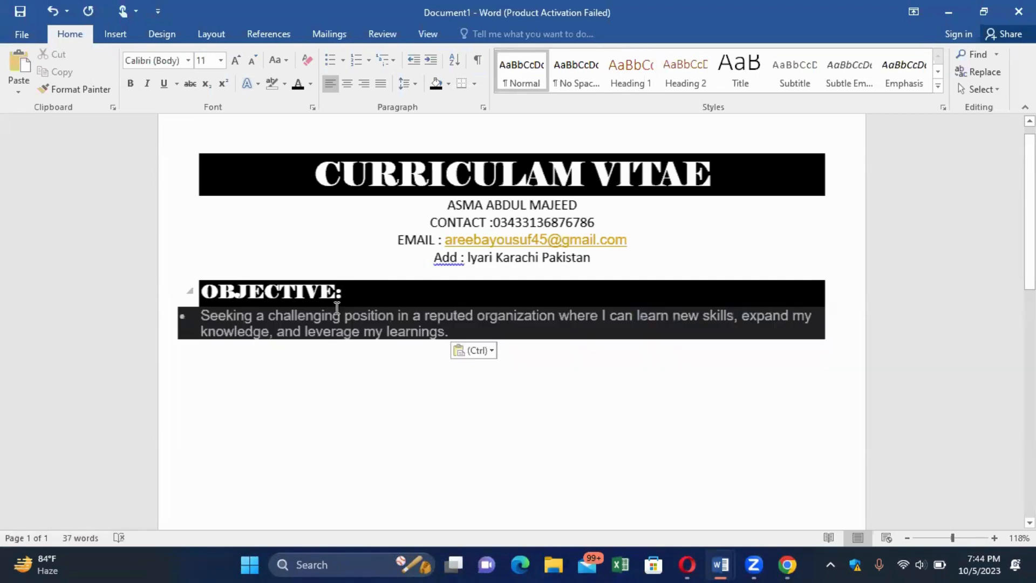
left_click(307, 59)
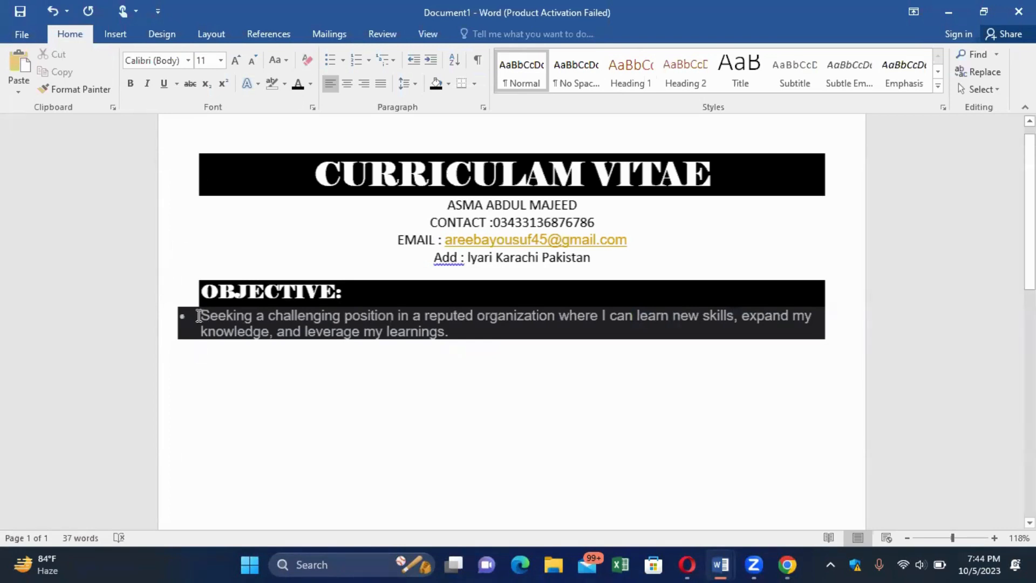
Clear the pasted paragraph's bullet and shading to plain text and start a new line.
left_click_drag(199, 316, 488, 336)
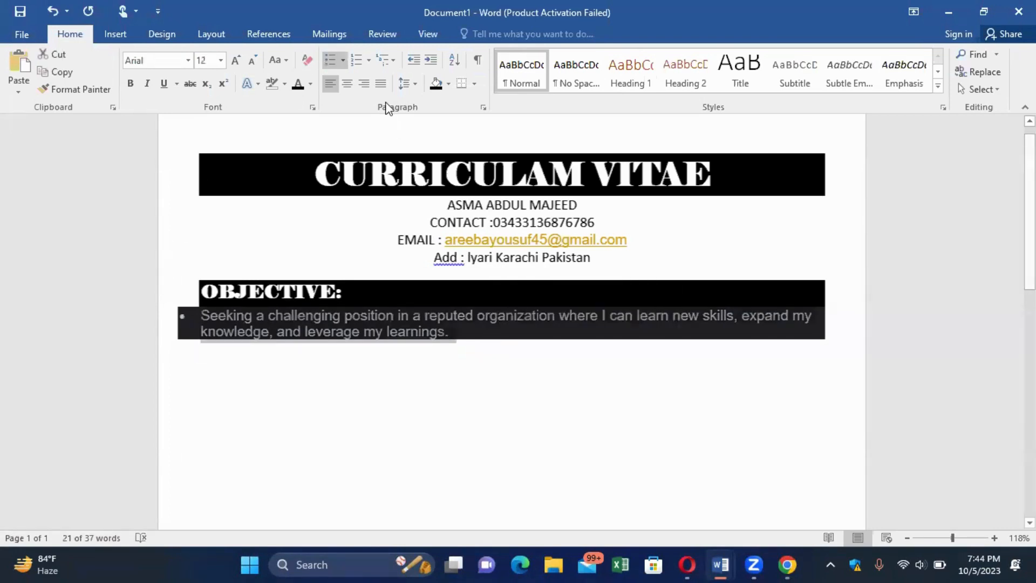
left_click(306, 60)
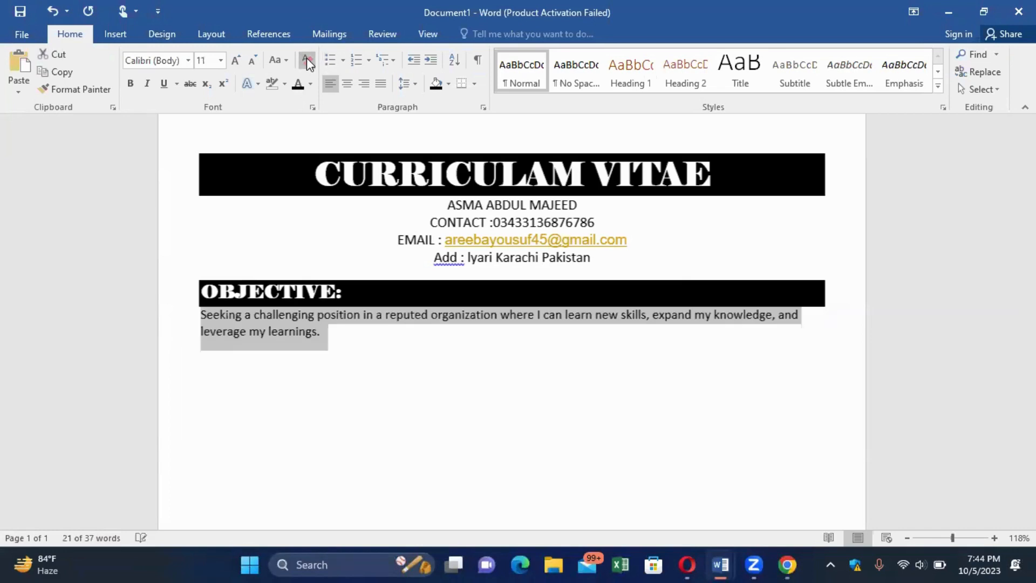
left_click(347, 346)
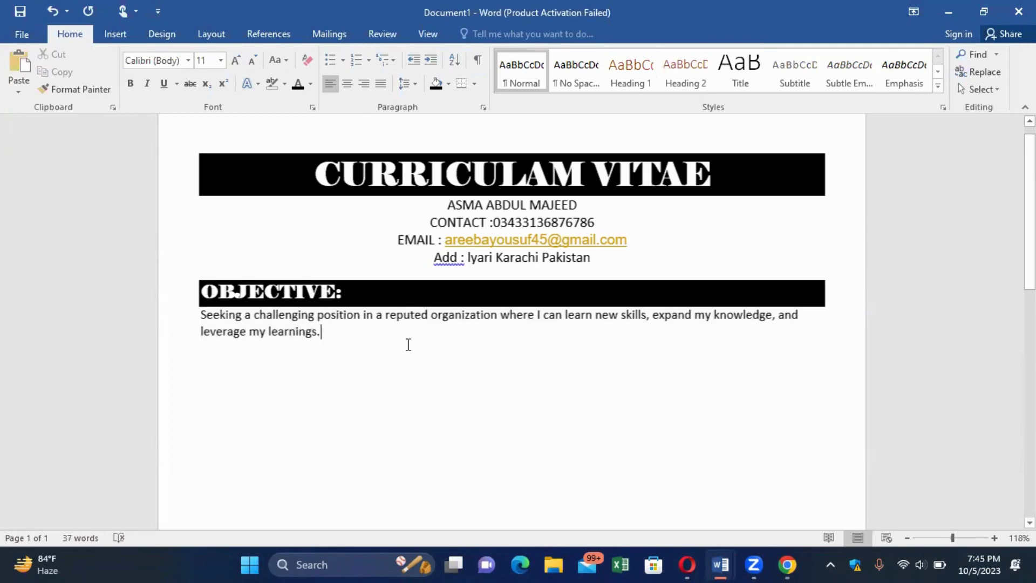
scroll(408, 344, "down", 1)
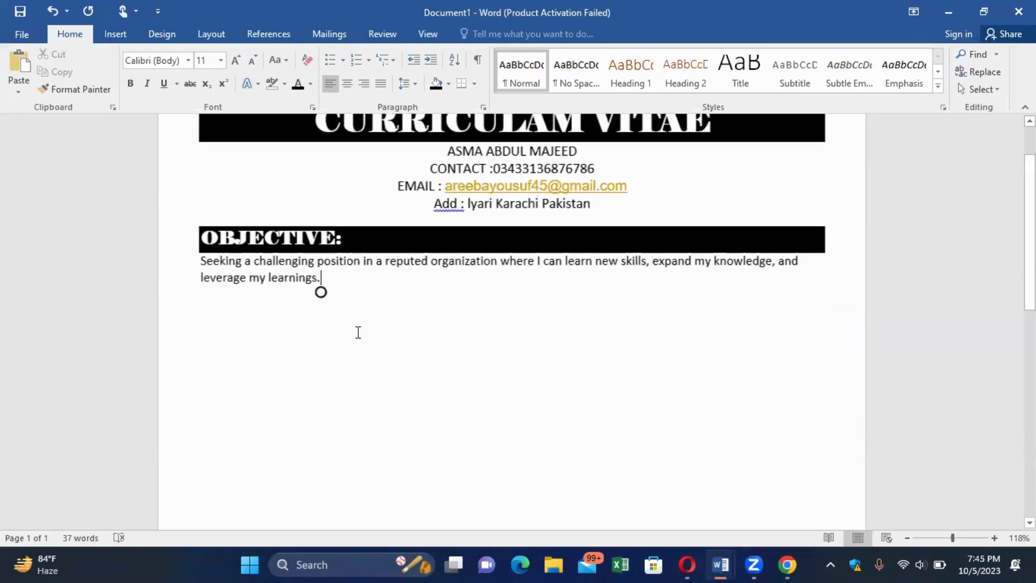
key("Return")
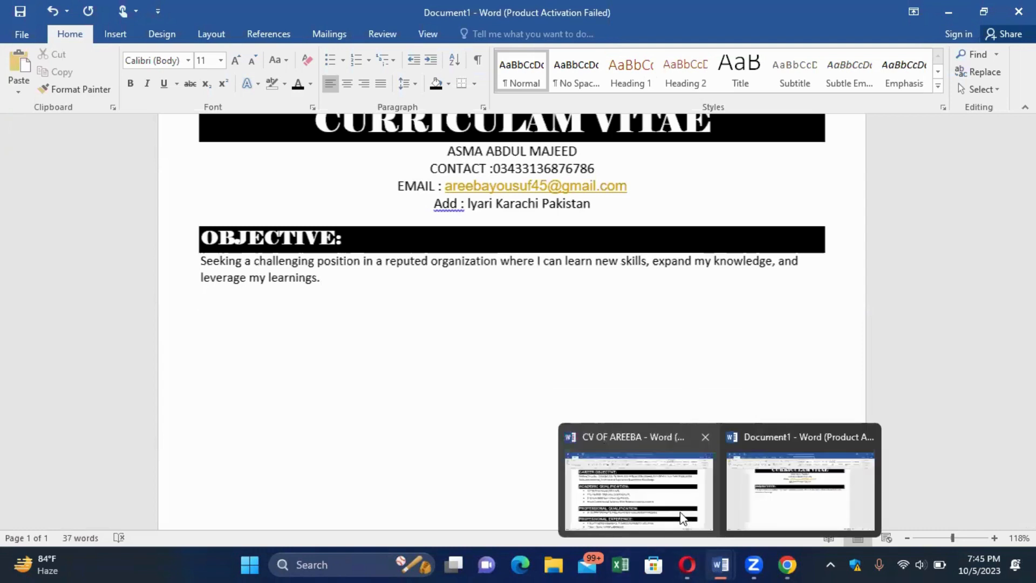
left_click(682, 511)
scroll(681, 512, "down", 3)
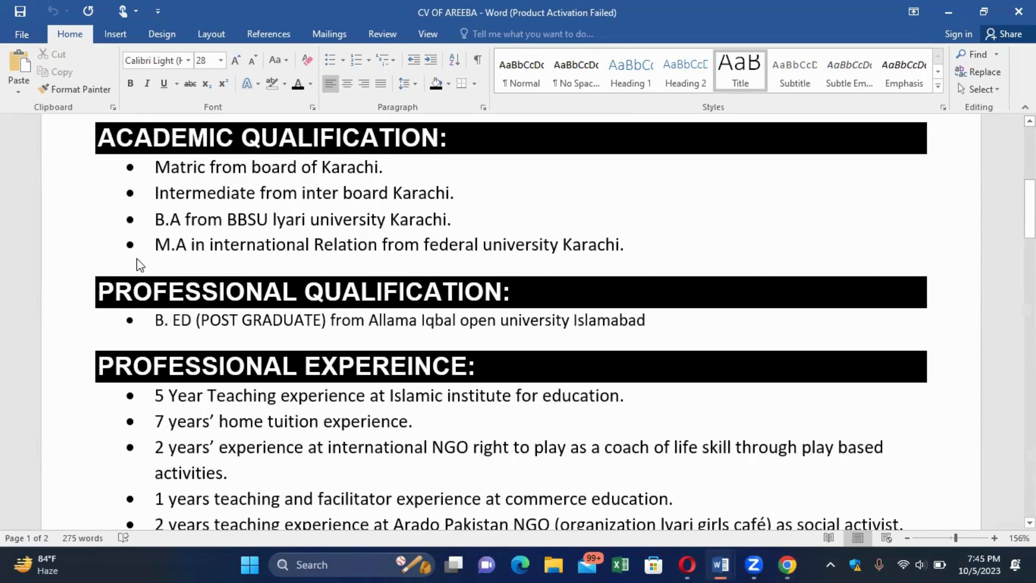
mouse_move(721, 564)
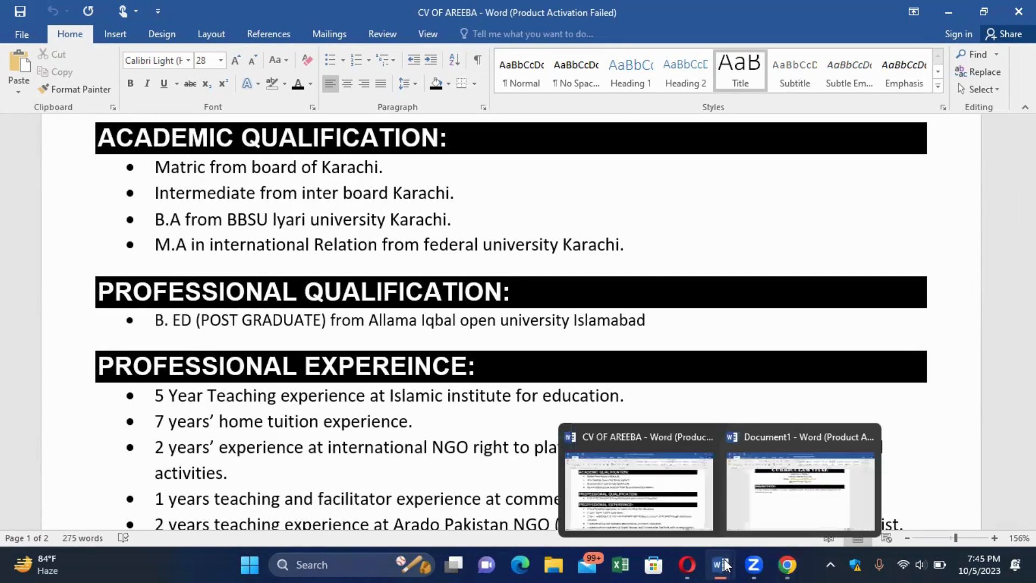
left_click(782, 511)
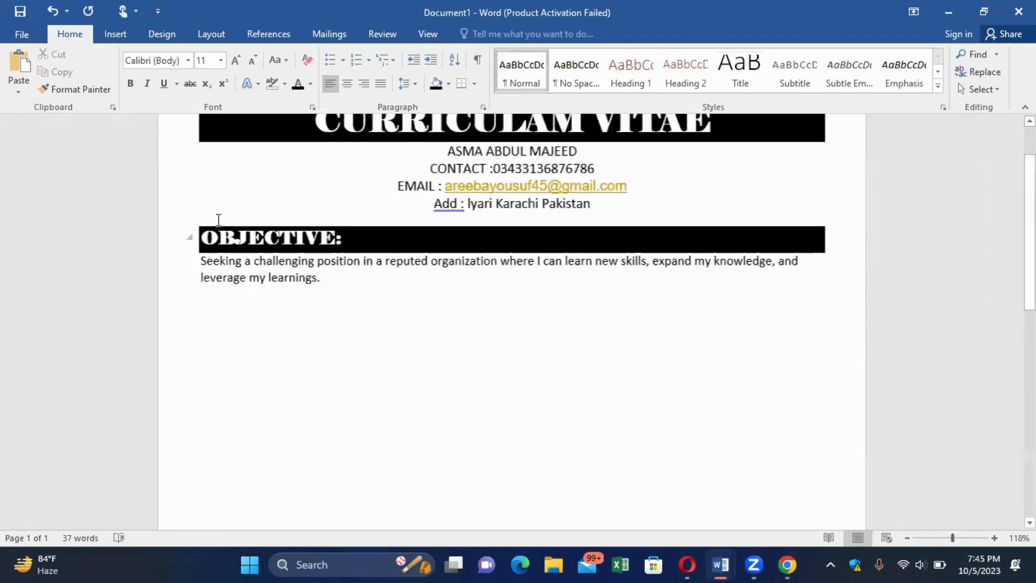
Duplicate the black OBJECTIVE: heading bar on a new line after the objective paragraph.
left_click_drag(302, 234, 452, 246)
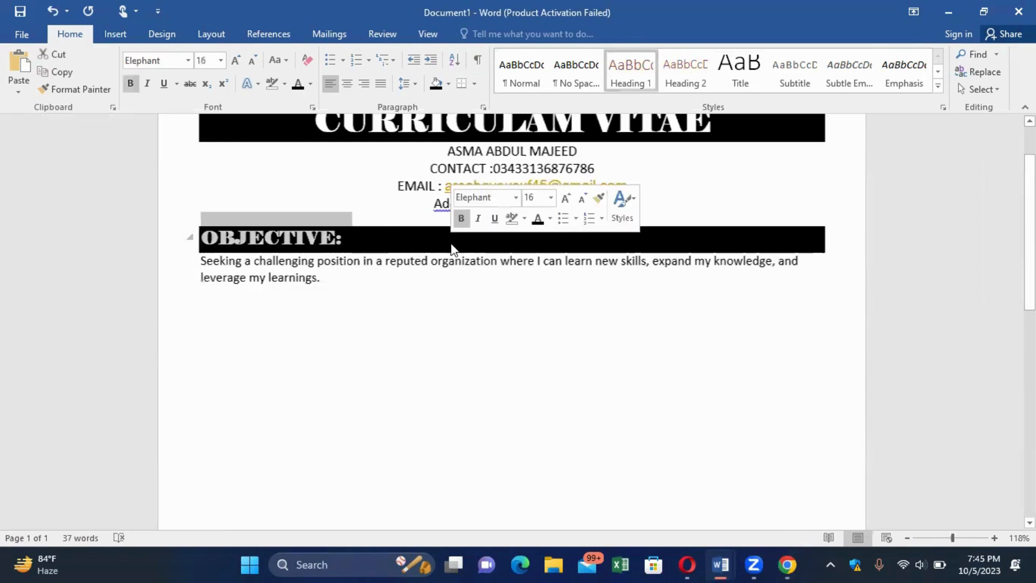
key("ctrl+c")
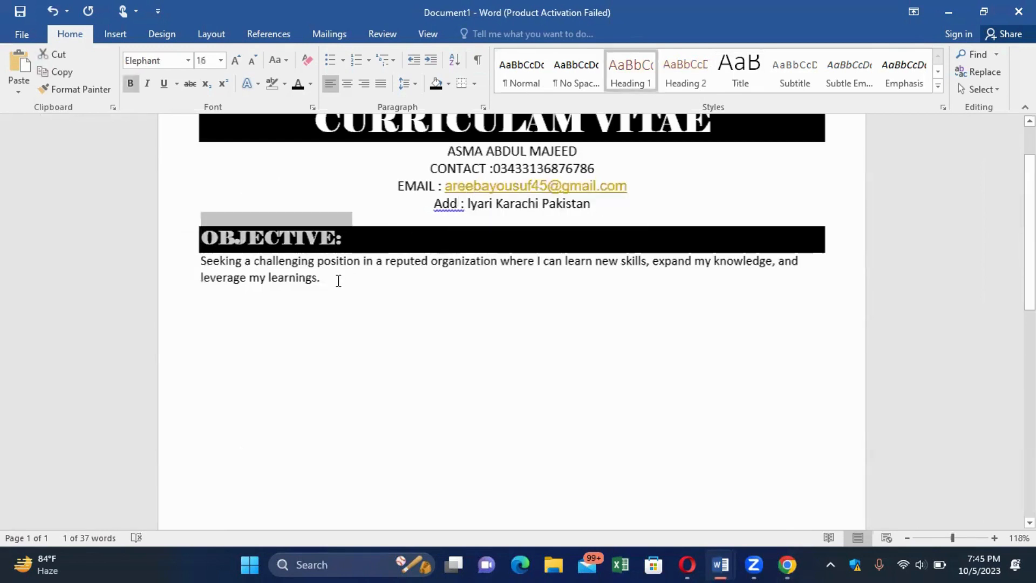
left_click(339, 280)
key("Return")
key("ctrl+v")
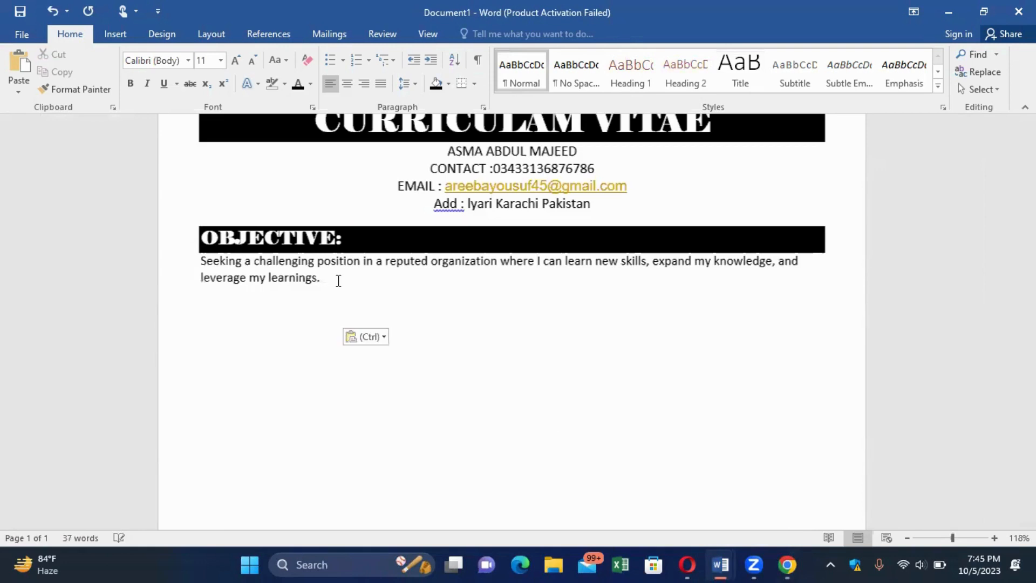
Change the copied heading to 'QUALIFICATION:' and move to the plain line beneath it.
left_click(340, 313)
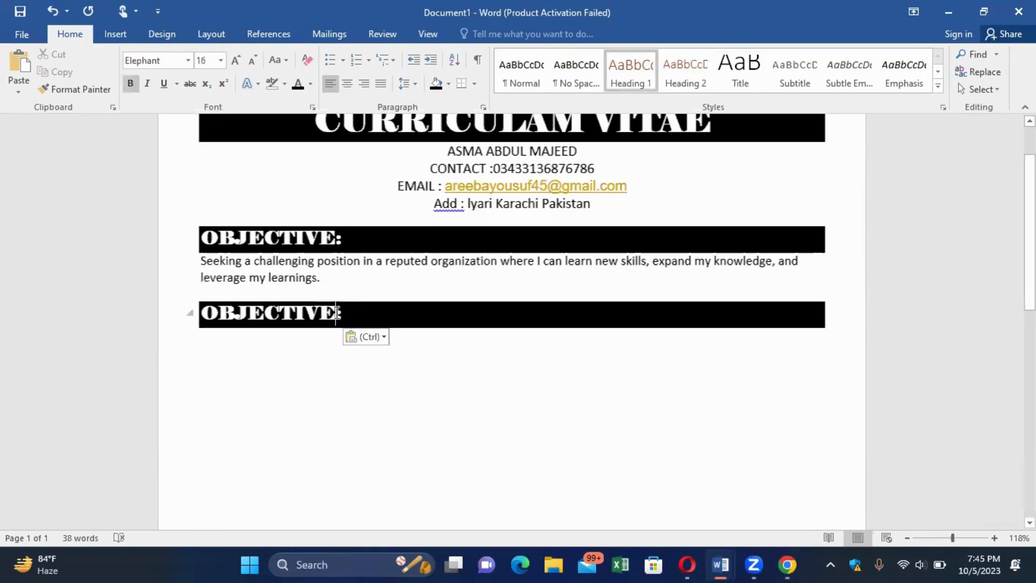
key("BackSpace")
key("BackSpace")
key("BackSpace")
key("BackSpace")
key("BackSpace")
key("BackSpace")
key("BackSpace")
key("BackSpace")
key("BackSpace")
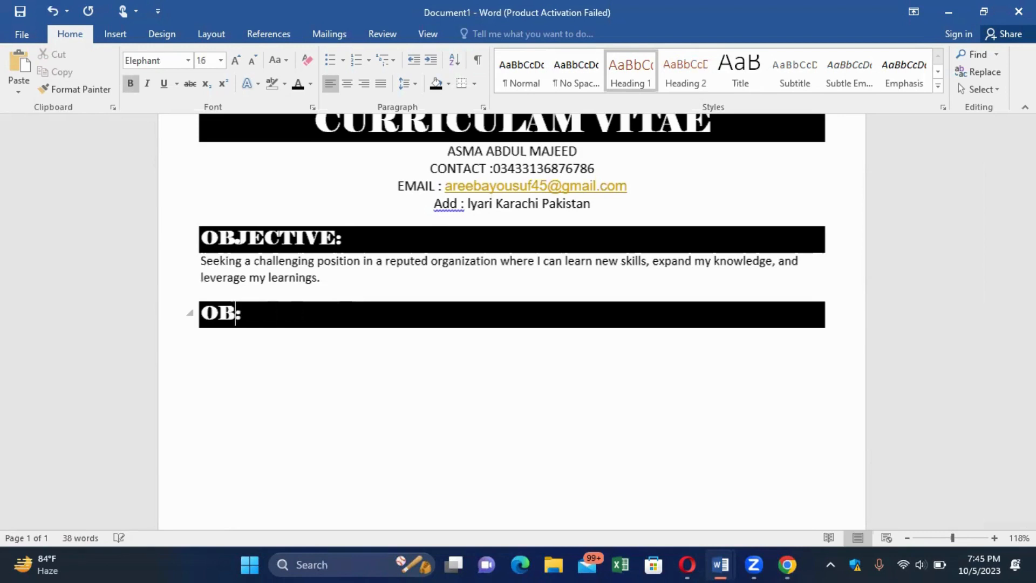
type("QUALIFI")
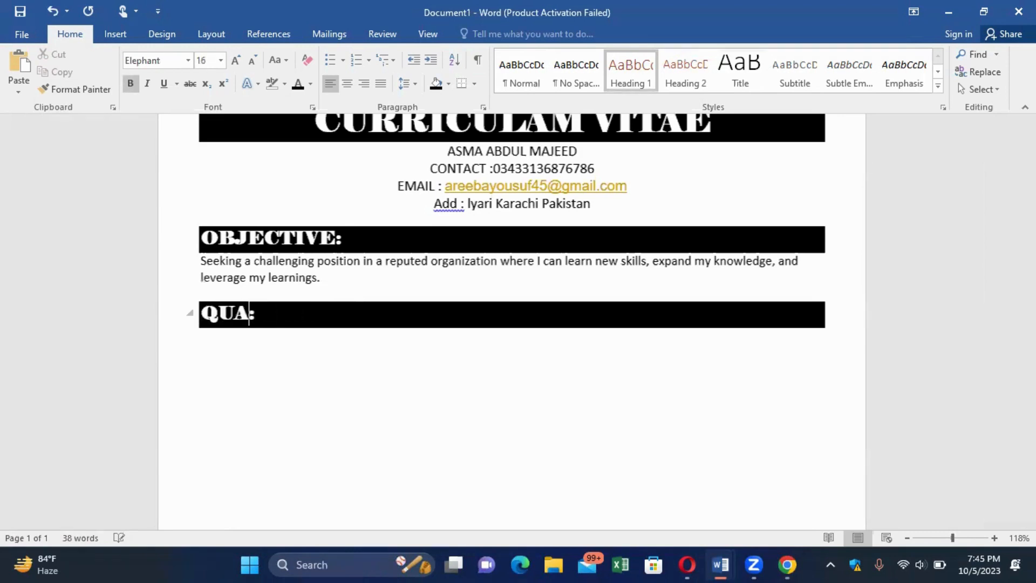
type("CATION")
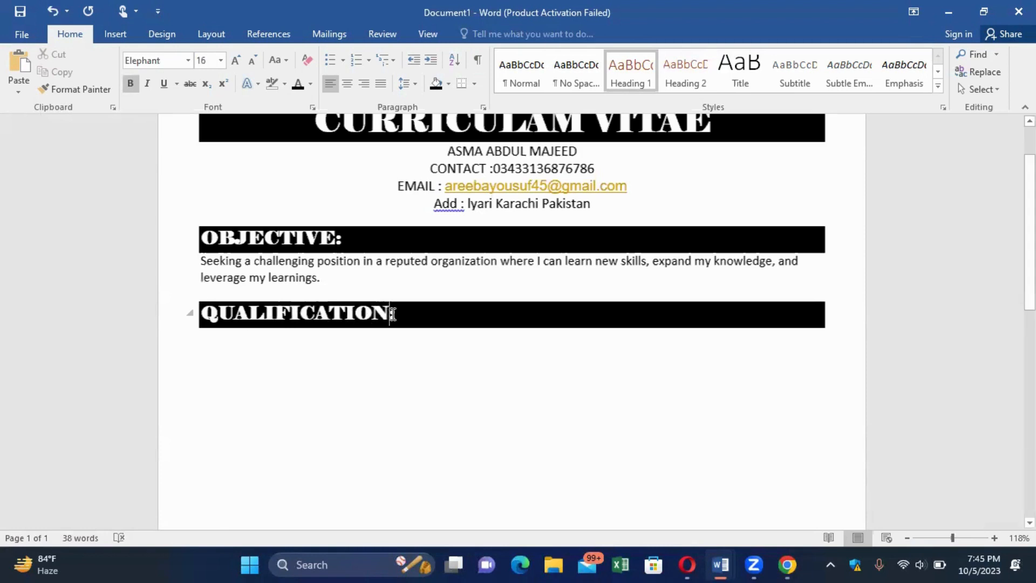
left_click_drag(404, 310, 203, 373)
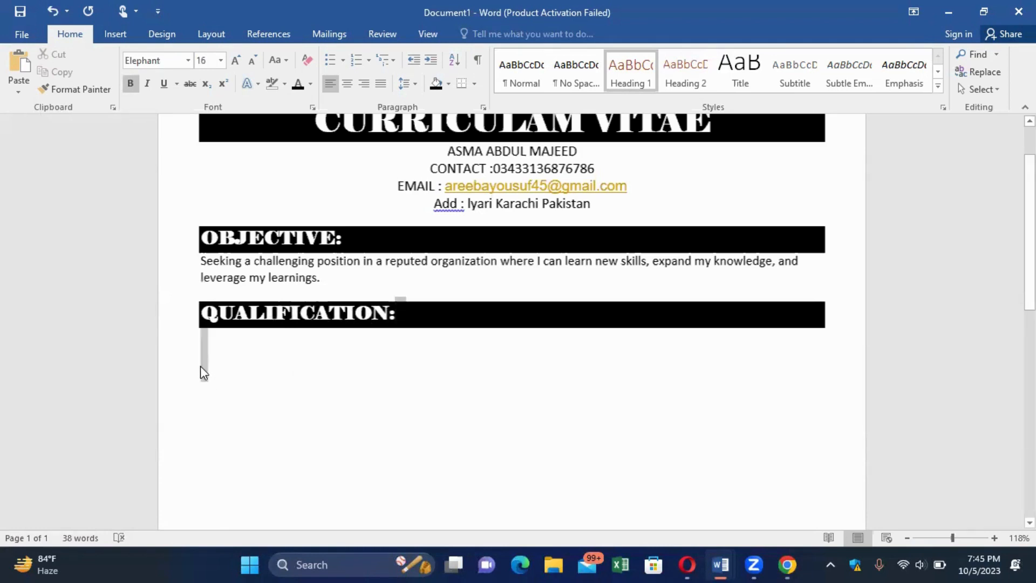
left_click(211, 339)
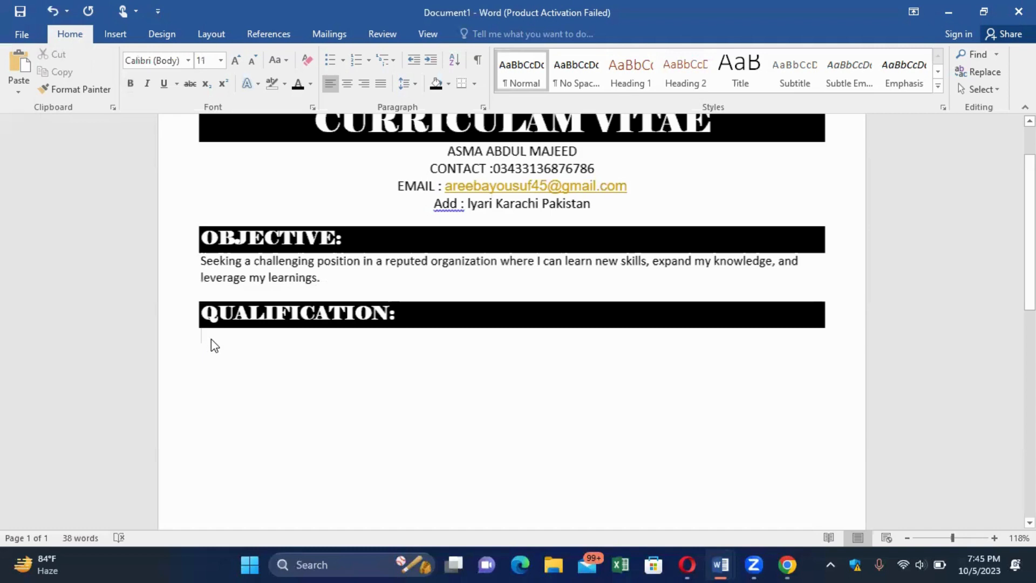
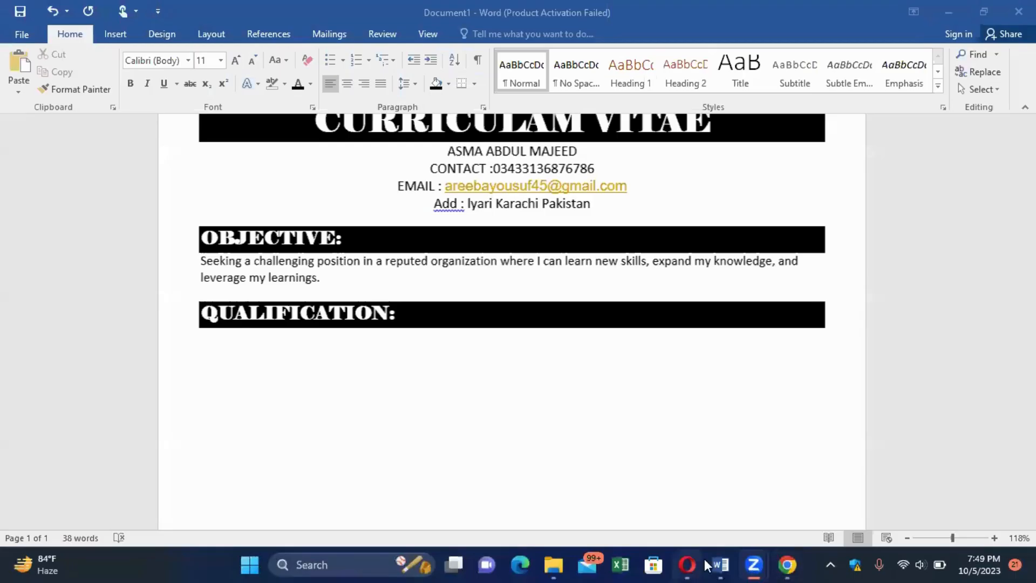
Bring the new CV document to the front and put the cursor on the line under QUALIFICATION.
mouse_move(723, 565)
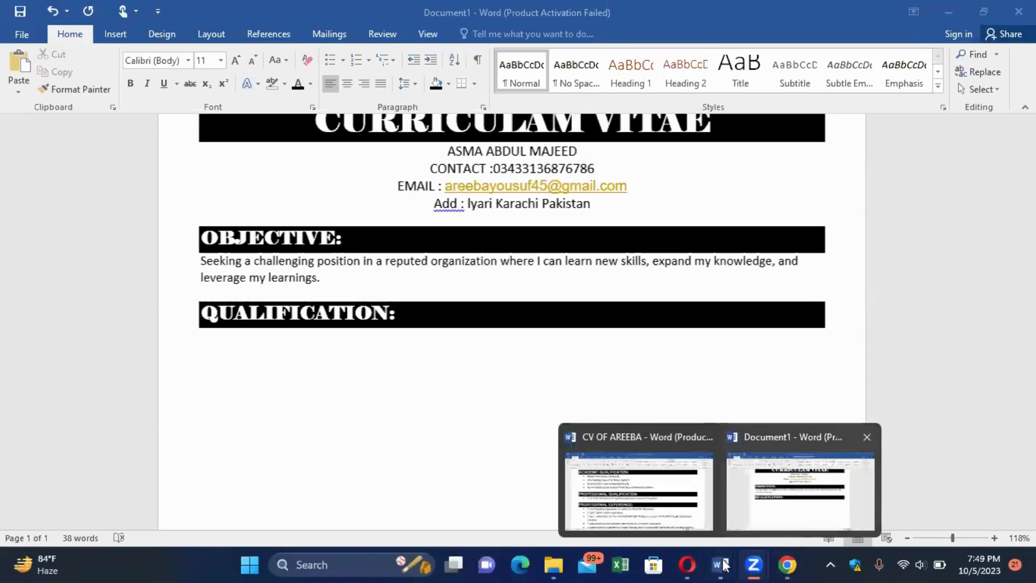
left_click(800, 491)
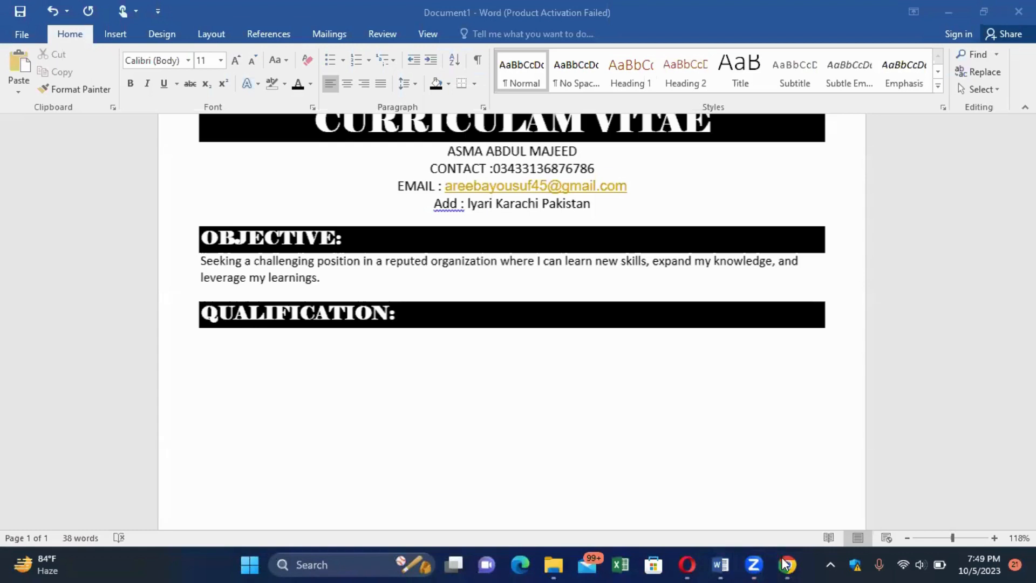
left_click(724, 565)
mouse_move(716, 565)
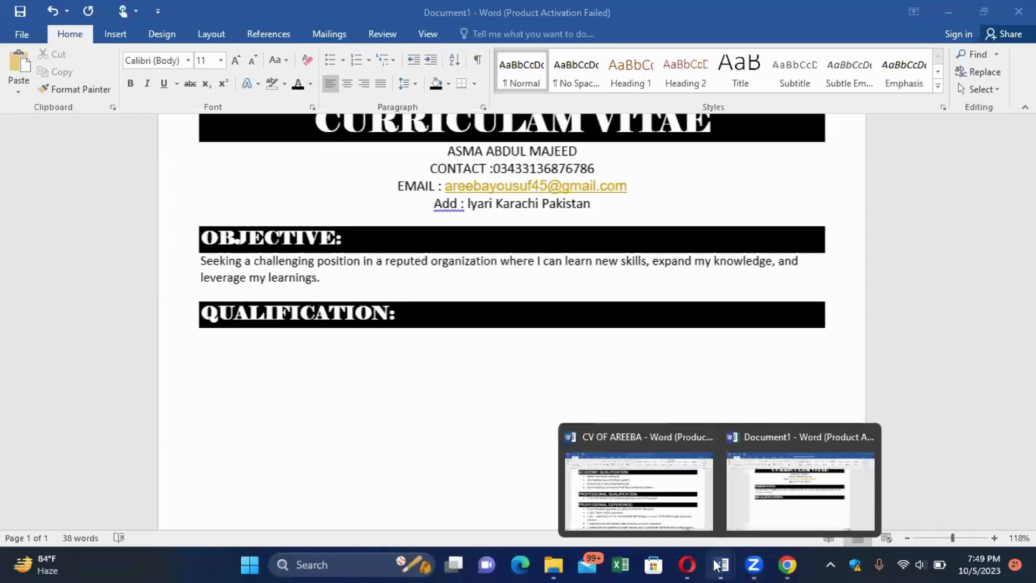
left_click(717, 566)
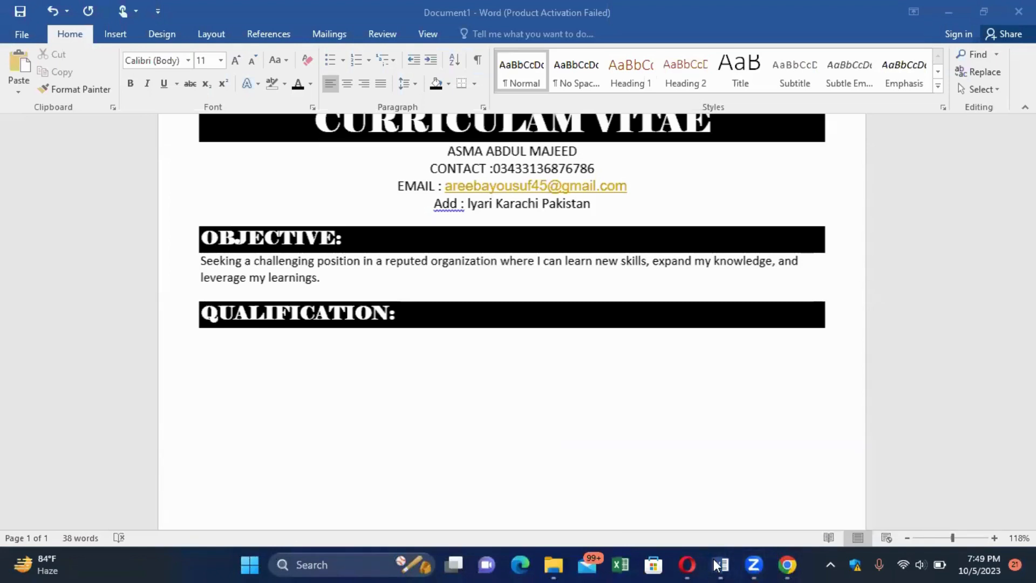
left_click(720, 565)
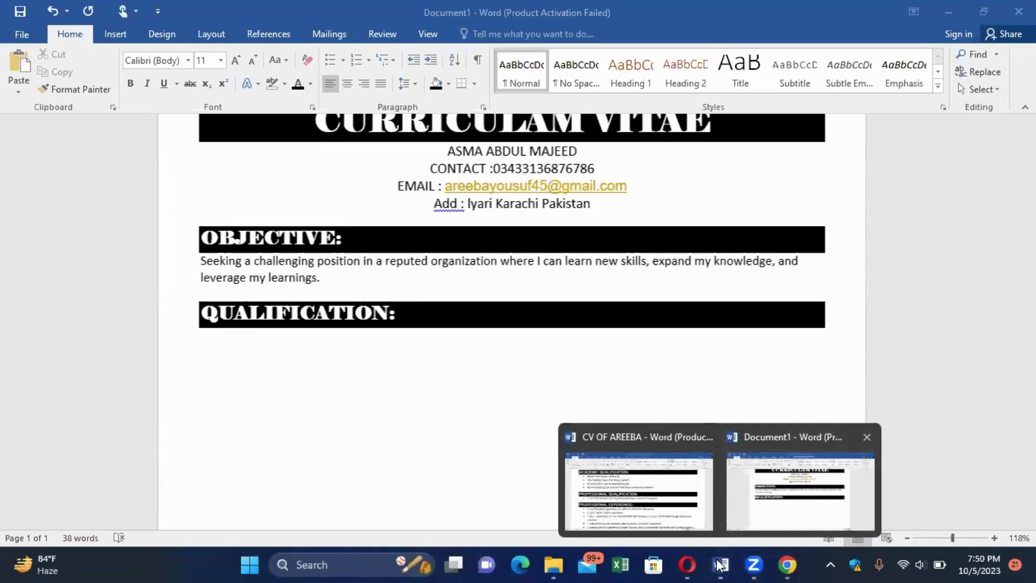
left_click(719, 565)
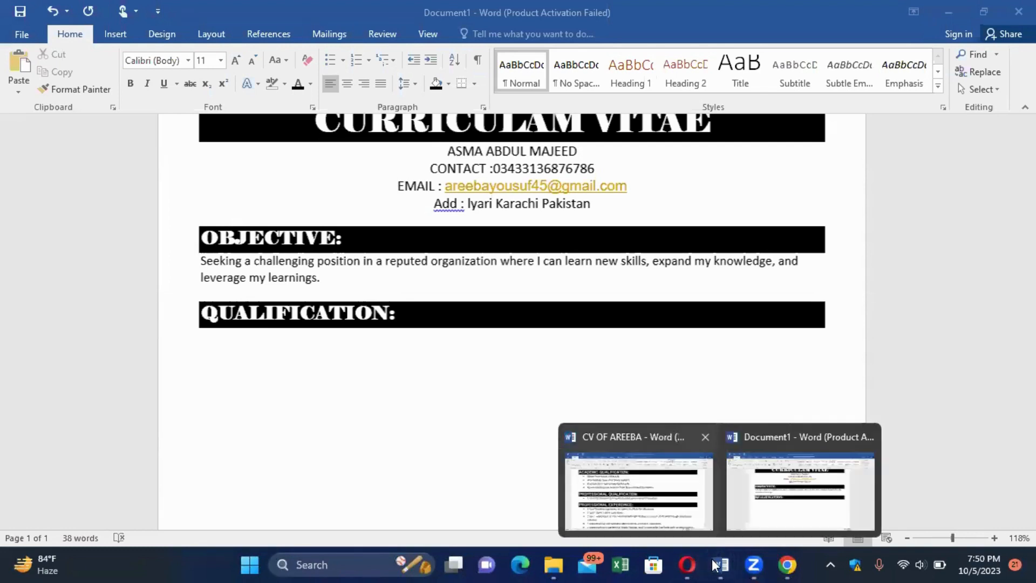
left_click(714, 565)
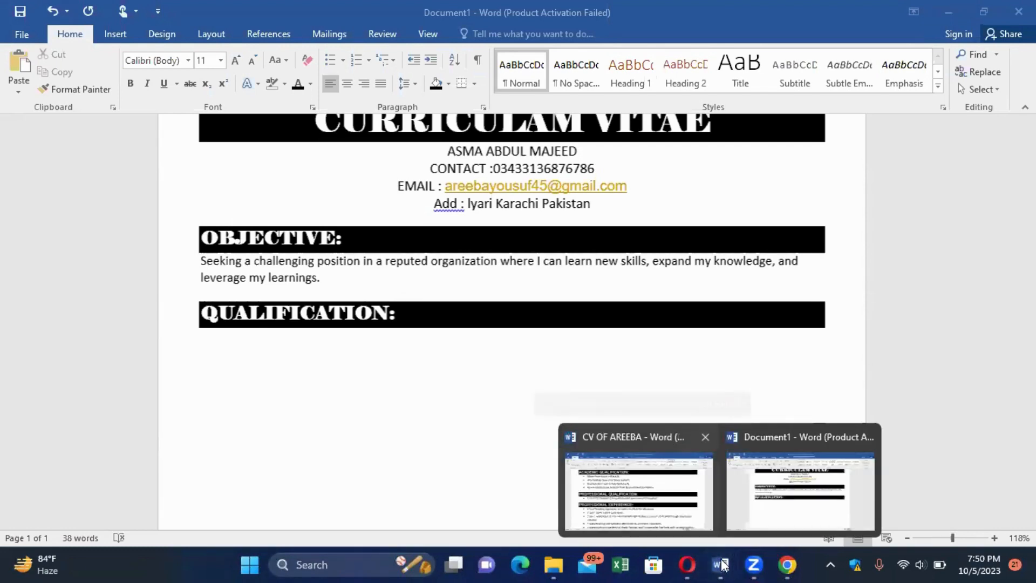
left_click(723, 564)
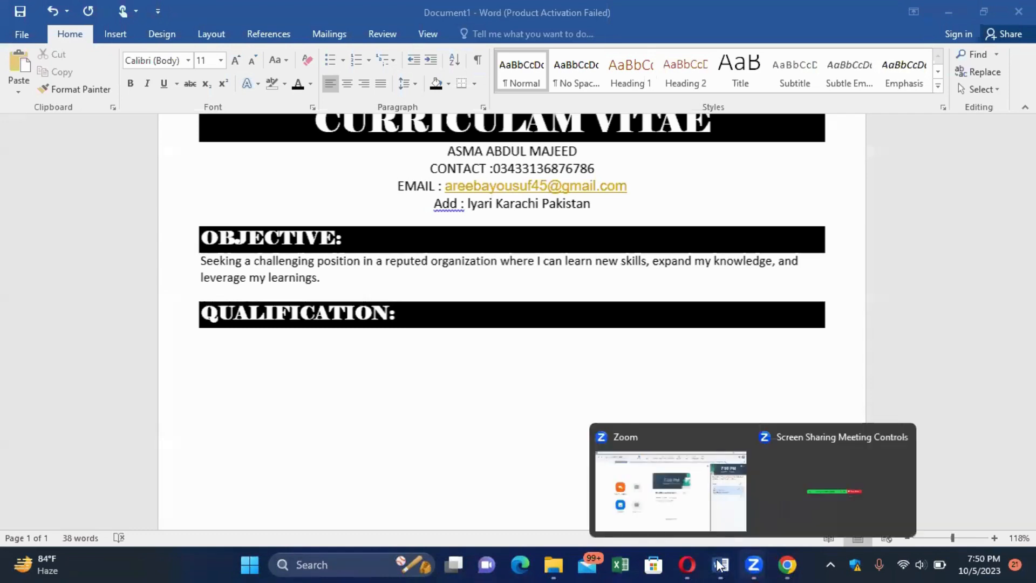
mouse_move(717, 565)
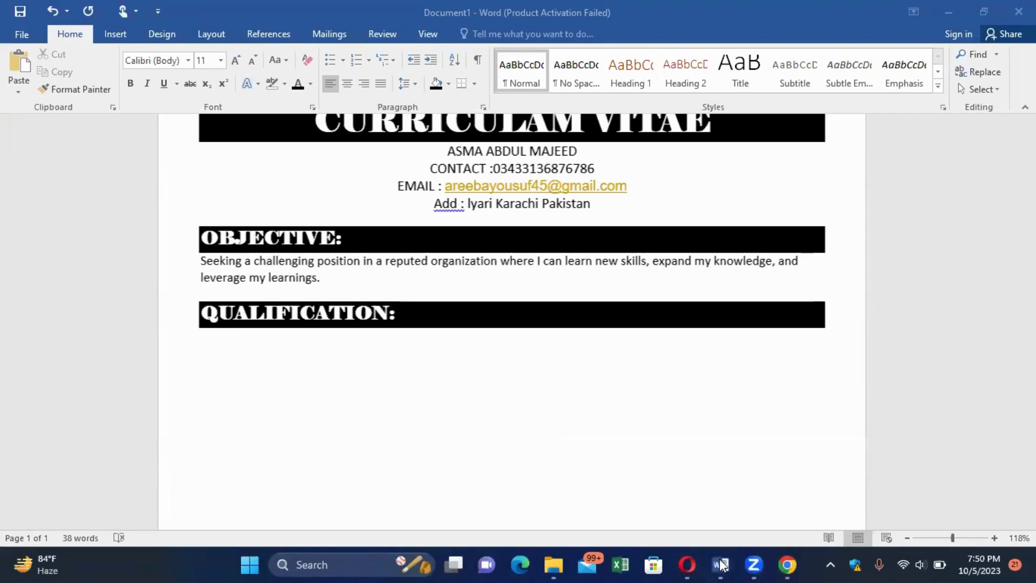
left_click(721, 564)
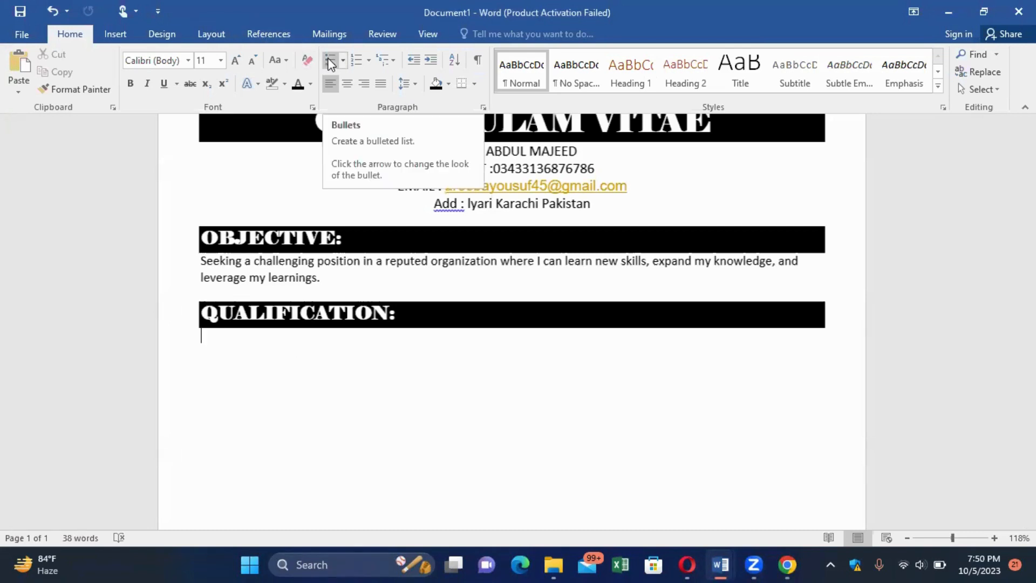
Add bullets MATRIC, INTERMEDIATE (fixing the missing N) and B.A, then end the list.
left_click(330, 62)
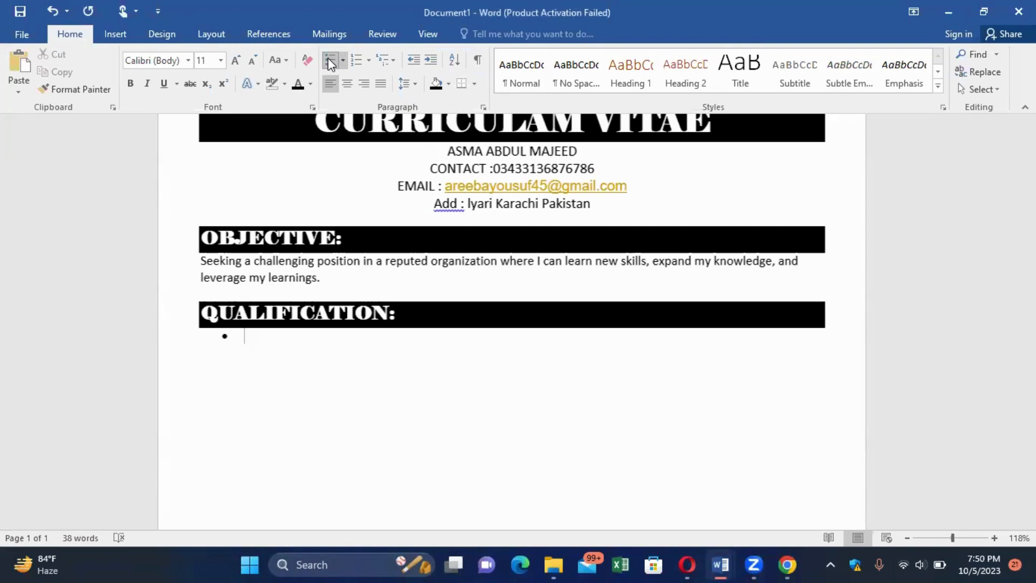
type("MATRIC")
key("Return")
type("IT")
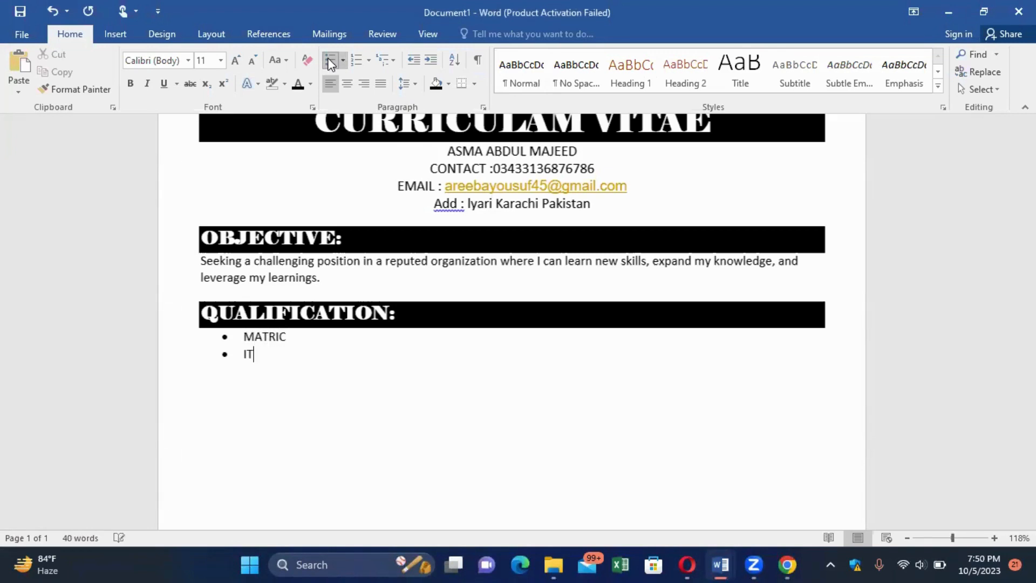
type("ERMEDIATE")
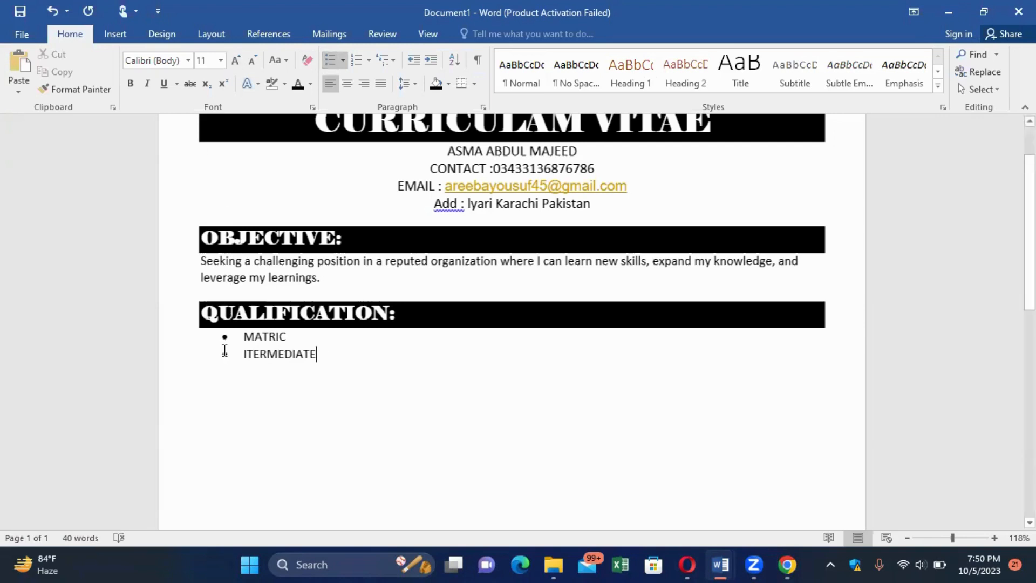
left_click(248, 353)
type("N")
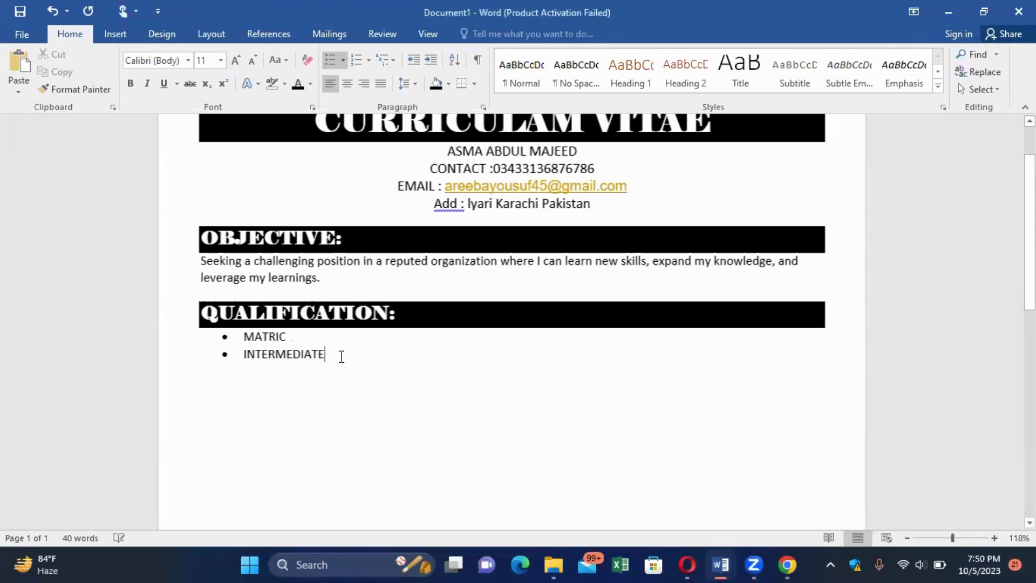
key("End")
key("Return")
type("B")
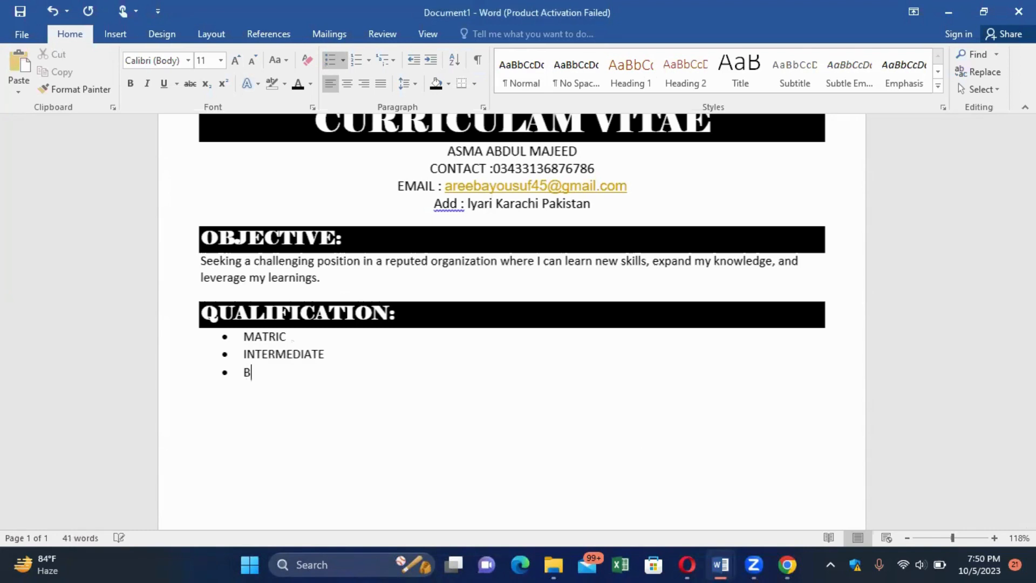
type(".A")
key("Return")
key("BackSpace")
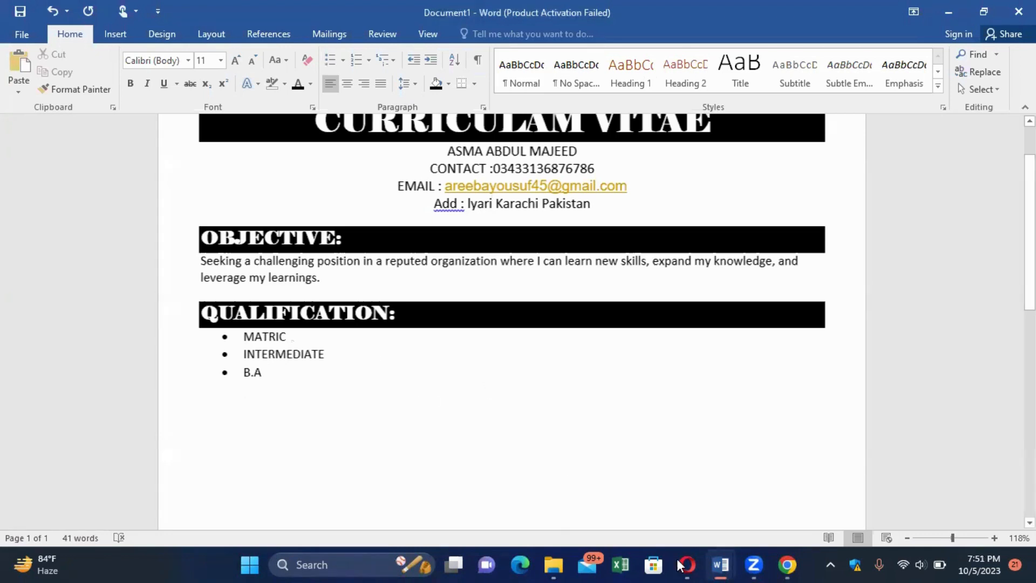
Copy the Professional Experience heading and its entries from CV OF AREEBA, then return to Document1.
mouse_move(704, 558)
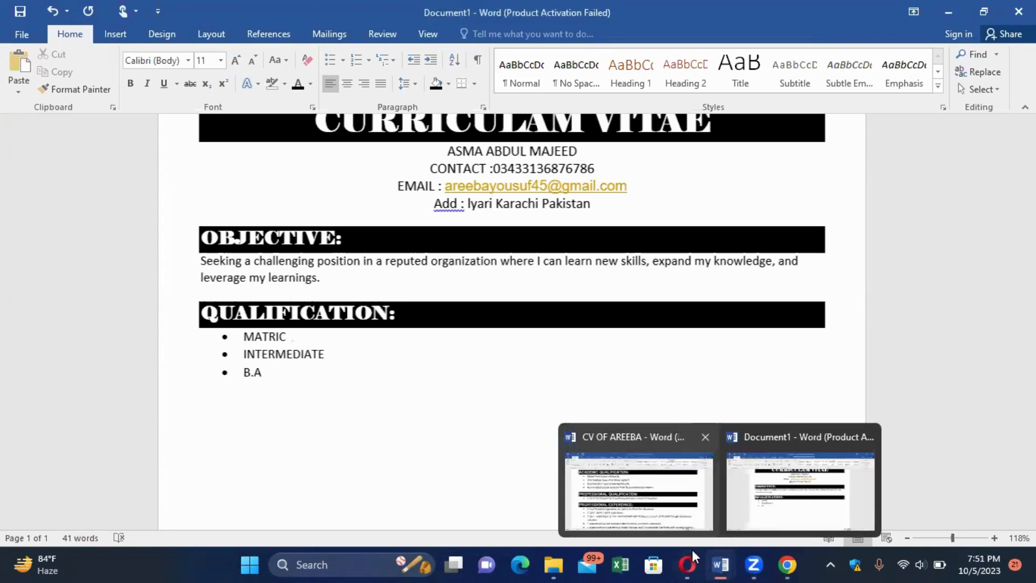
left_click(676, 517)
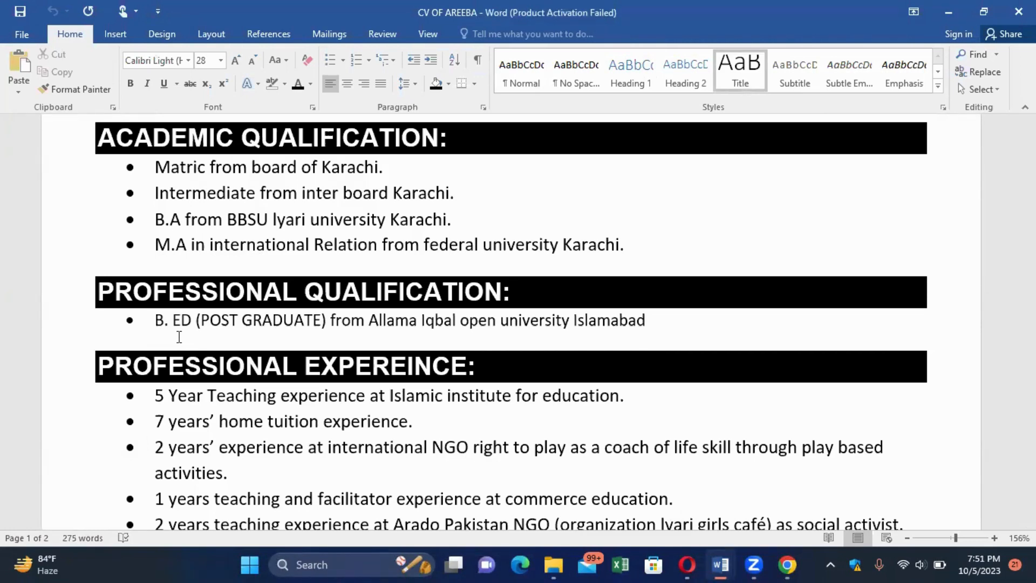
scroll(179, 337, "down", 3)
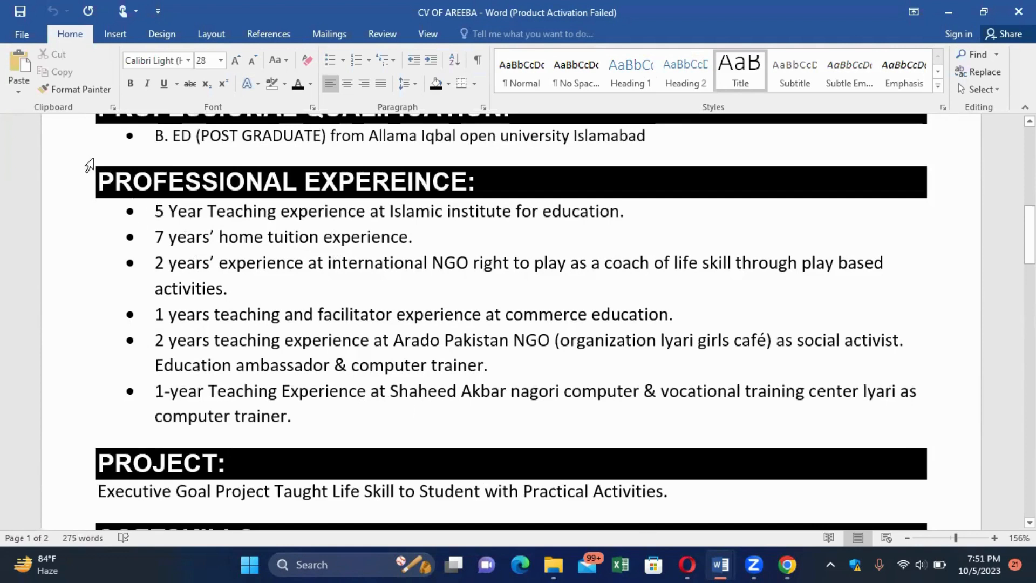
left_click_drag(92, 162, 65, 207)
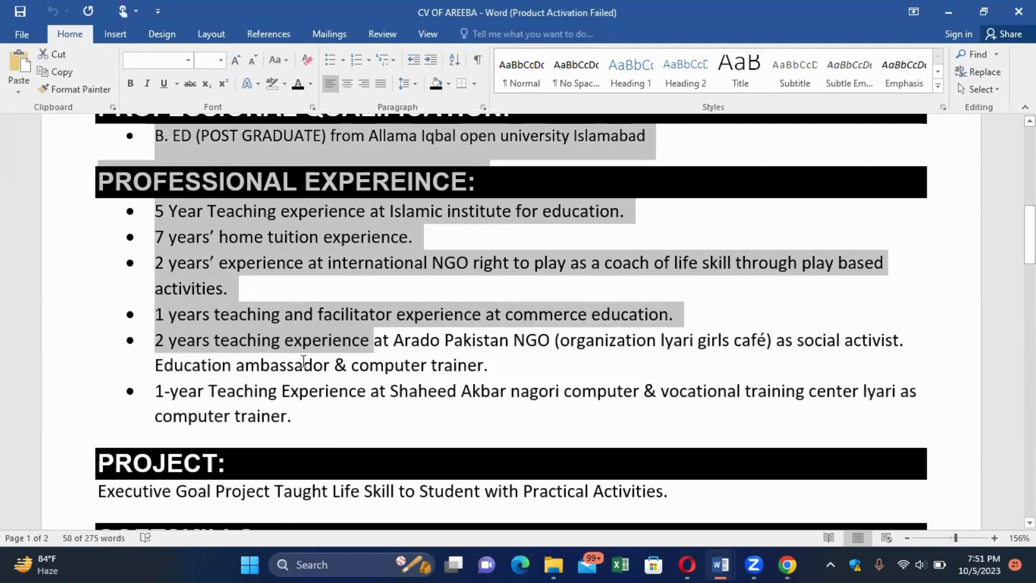
left_click(304, 422)
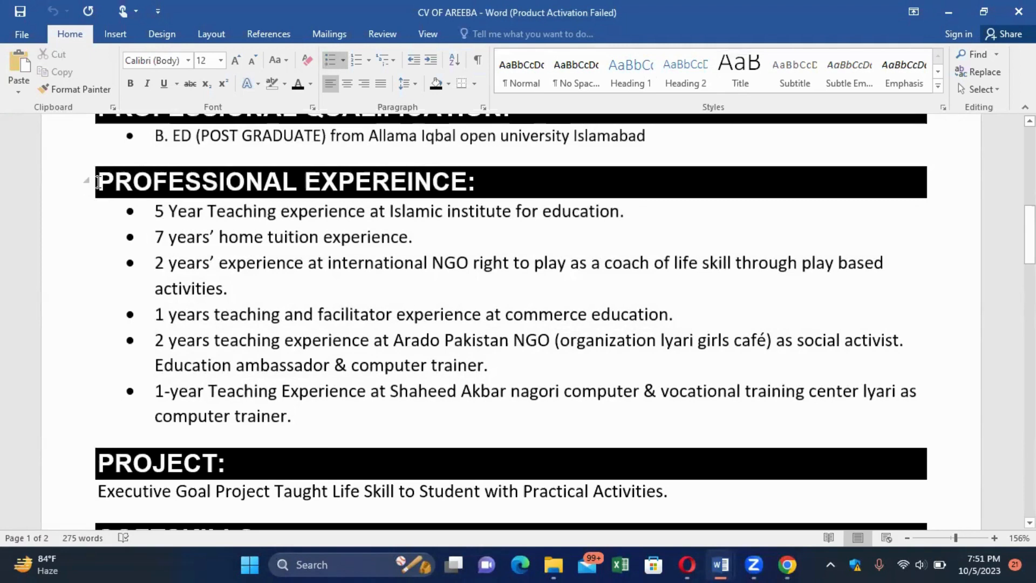
left_click_drag(146, 213, 276, 407)
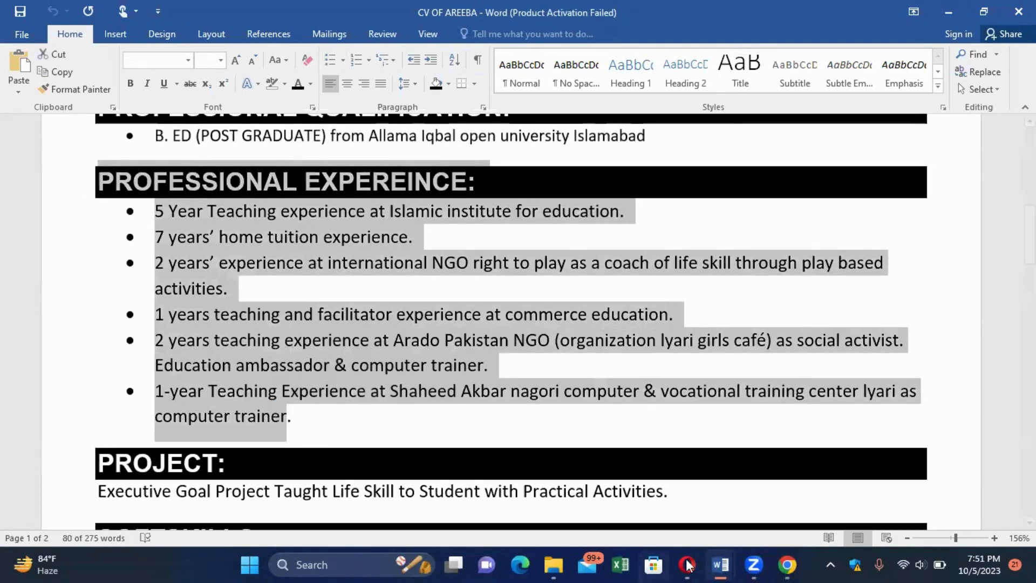
left_click(720, 564)
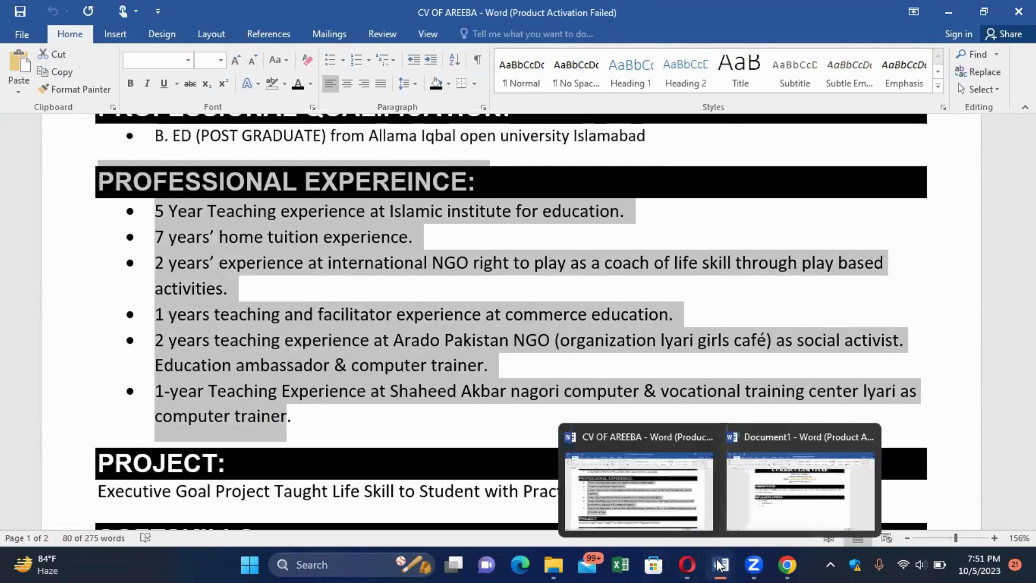
left_click(769, 494)
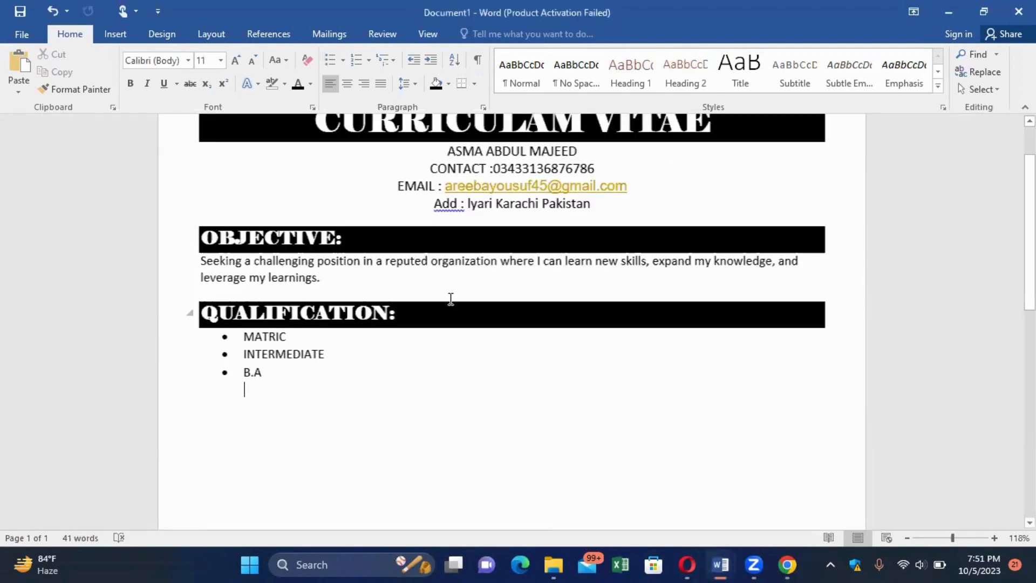
Paste the Professional Experience section below the MATRIC, INTERMEDIATE and B.A bullets.
type("PROFESSIONAL EXPEREINCE: 5 Year Teaching experience at Islamic institute for education. 7 years’ home tuition experience. 2 years’ experience at international NGO right to play as a coach of life skill through play based activities. 1 years teaching and facilitator experience at commerce education. 2 years teaching experience at Arado Pakistan NGO (organization lyari girls café) as social activist. Education ambassador & computer trainer. 1-year Teaching Experience at Shaheed Akbar nagori computer & vocational training center lyari as computer trainer")
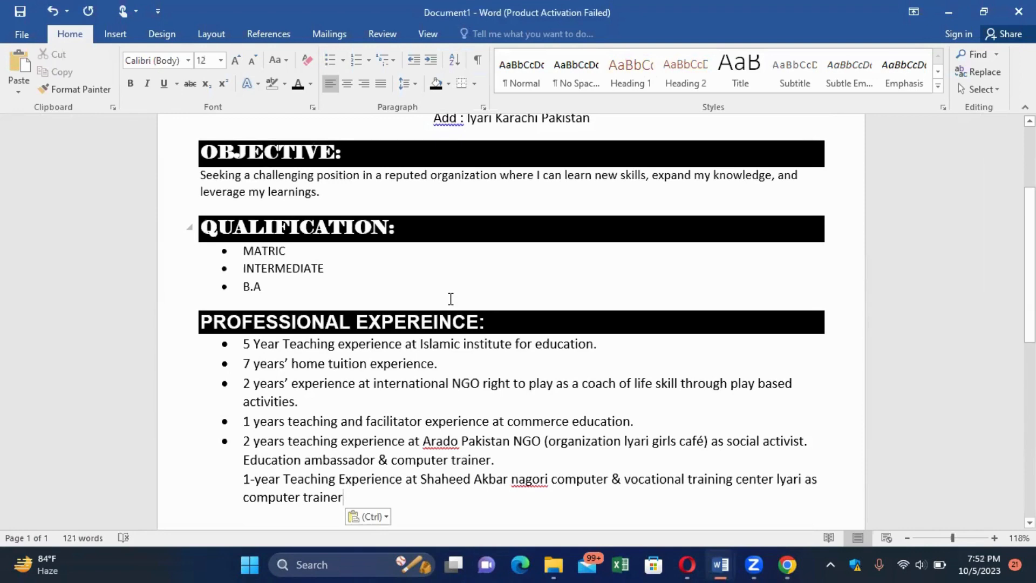
scroll(344, 342, "down", 3)
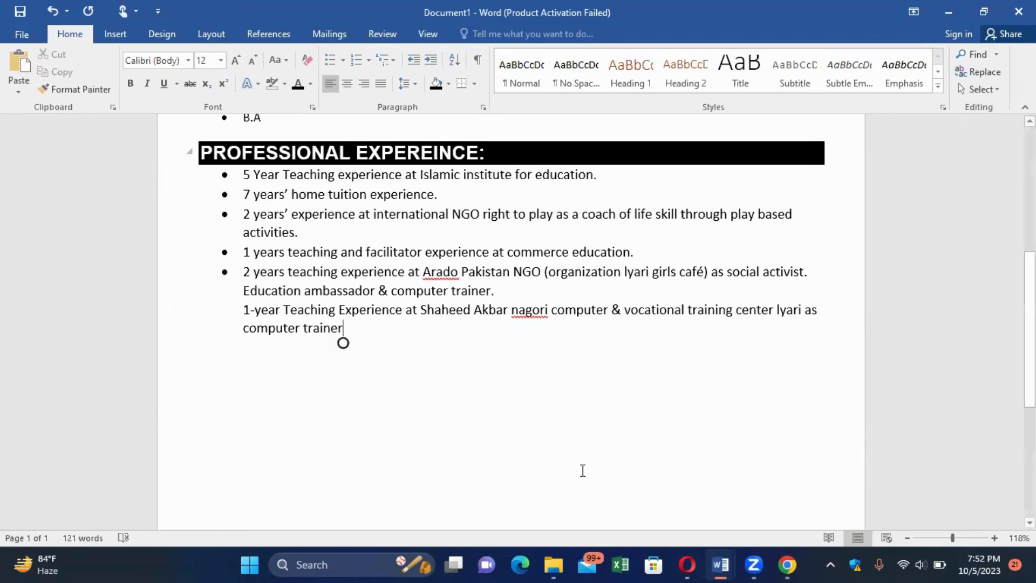
Copy the SOFTSKILLS heading and its nine-skill list from the CV OF AREEBA reference.
mouse_move(720, 564)
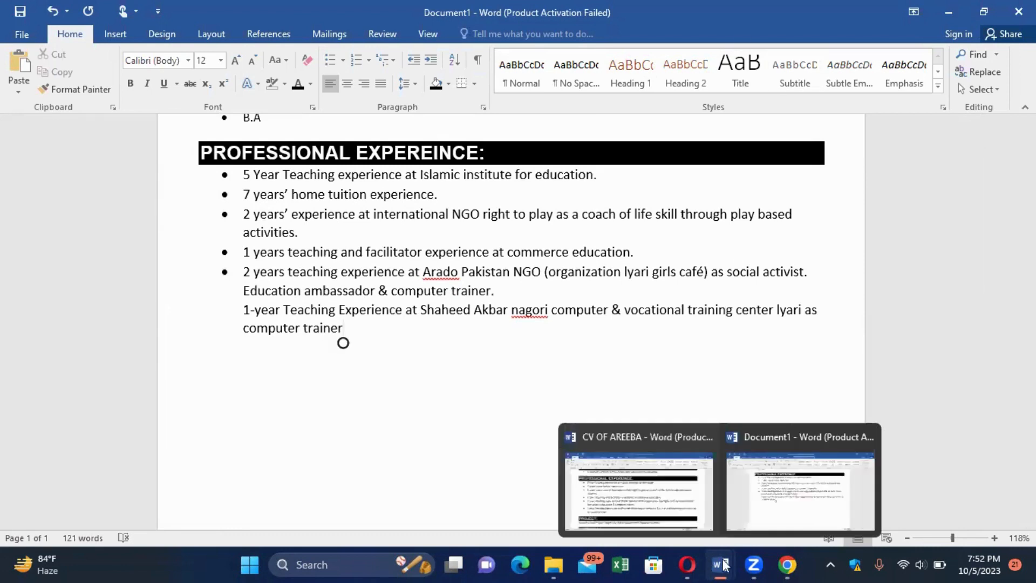
left_click(637, 493)
scroll(635, 487, "down", 3)
scroll(636, 487, "down", 2)
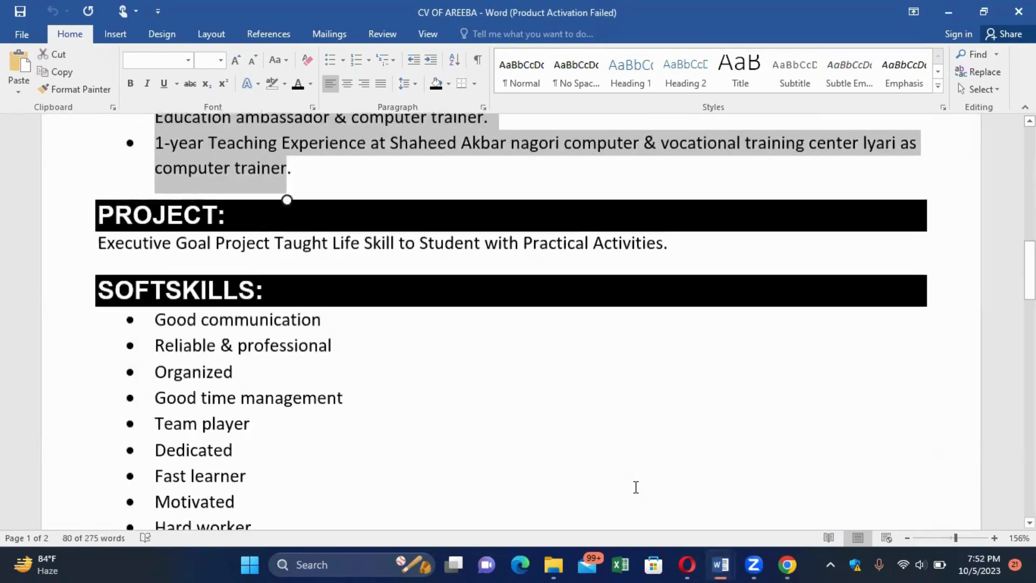
left_click(322, 179)
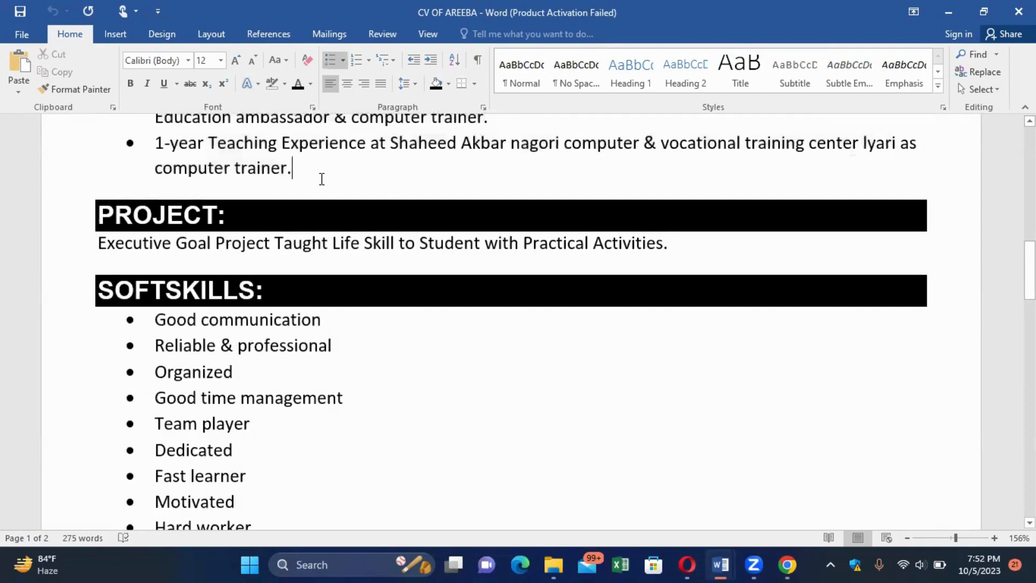
scroll(321, 178, "down", 3)
scroll(321, 178, "up", 1)
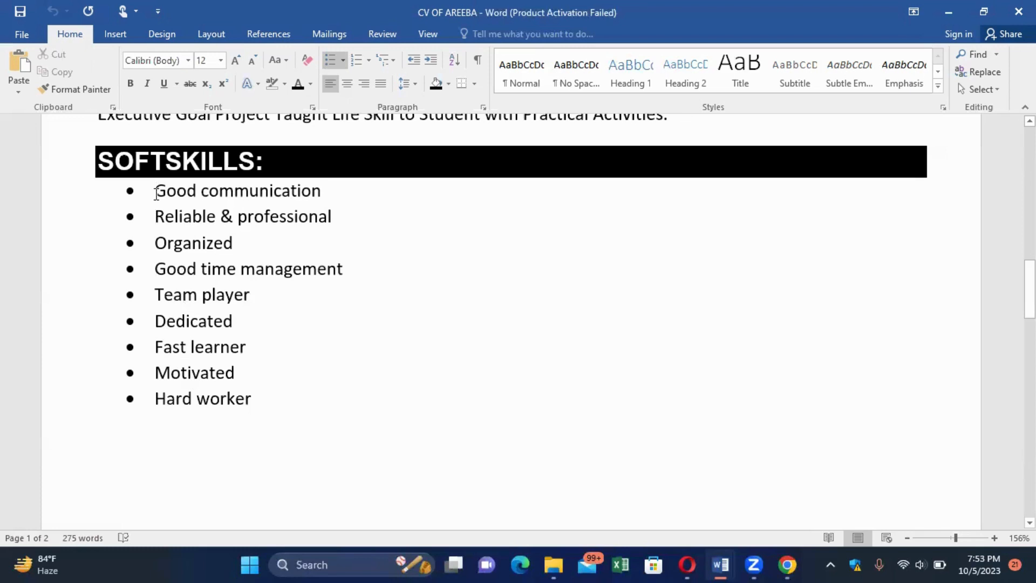
left_click_drag(100, 153, 309, 398)
key("ctrl+c")
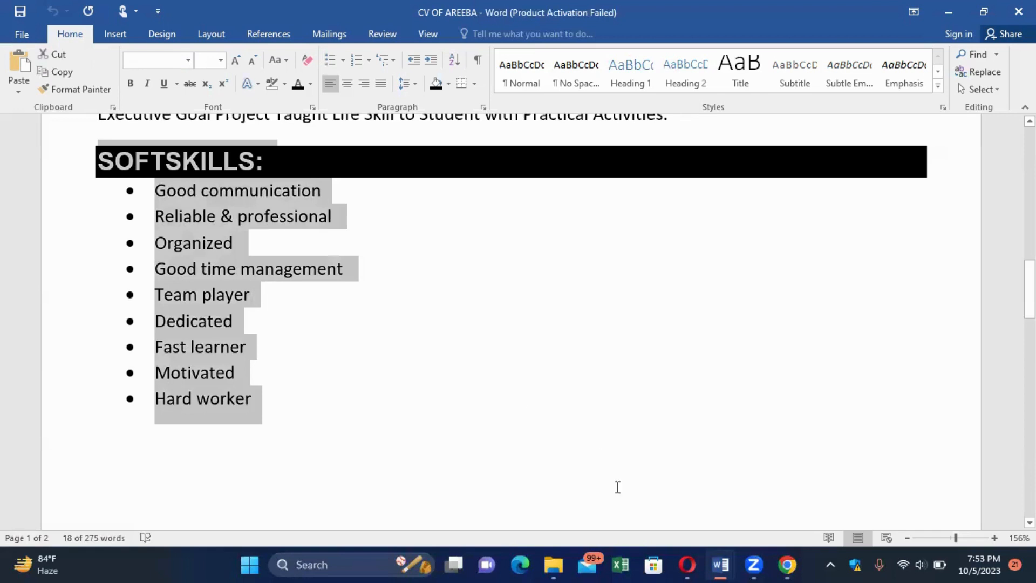
left_click(716, 564)
left_click(715, 565)
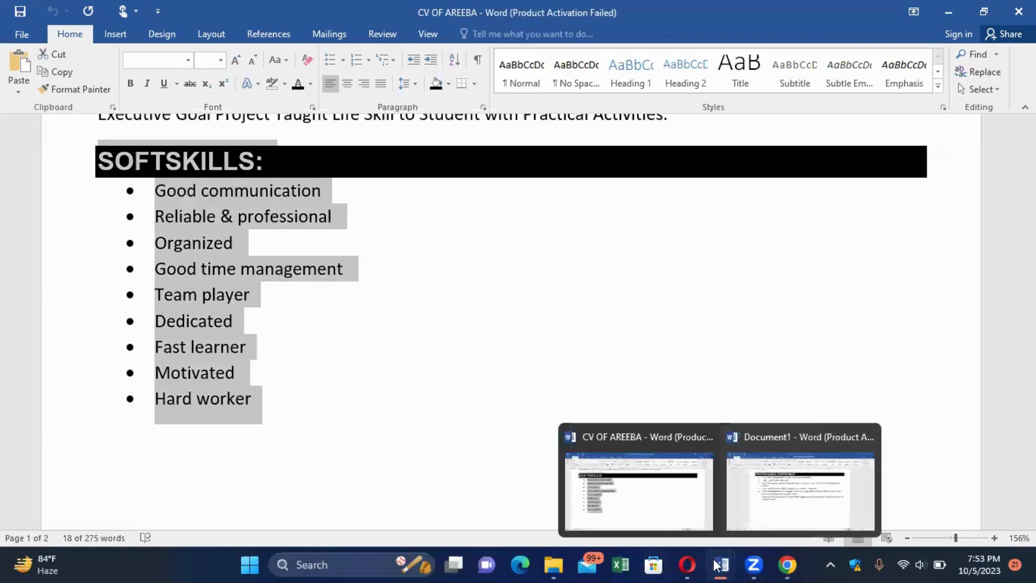
Paste the SOFTSKILLS heading and its nine skills, Good communication to Hard worker, into Document1.
left_click(744, 511)
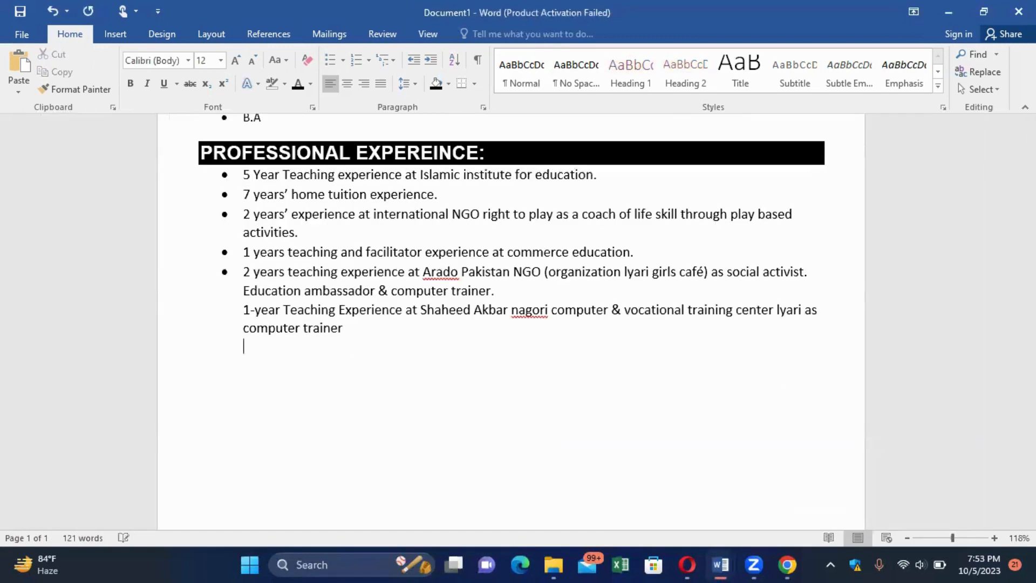
scroll(740, 504, "up", 5, "ctrl")
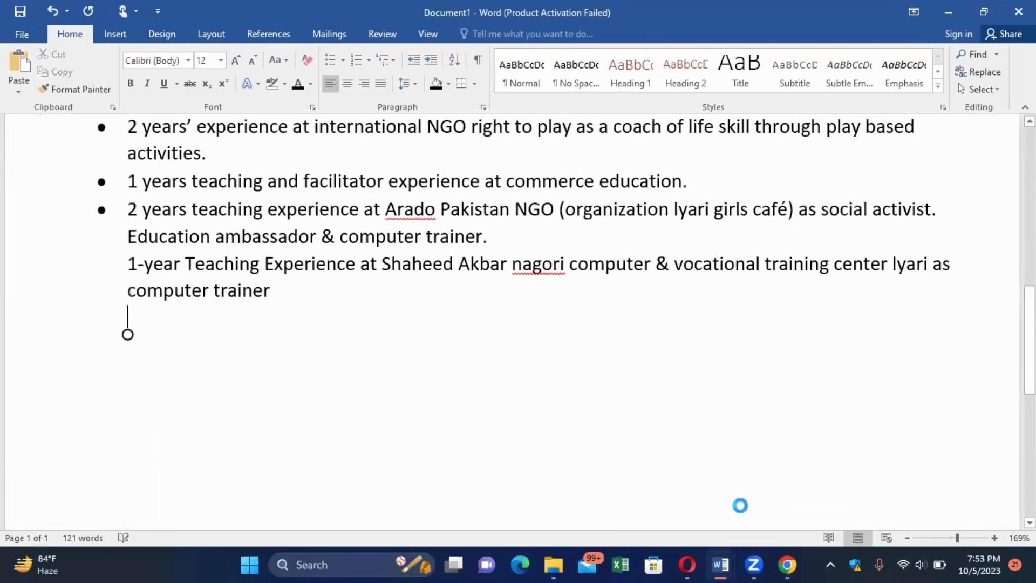
key("ctrl+v")
scroll(741, 506, "down", 1)
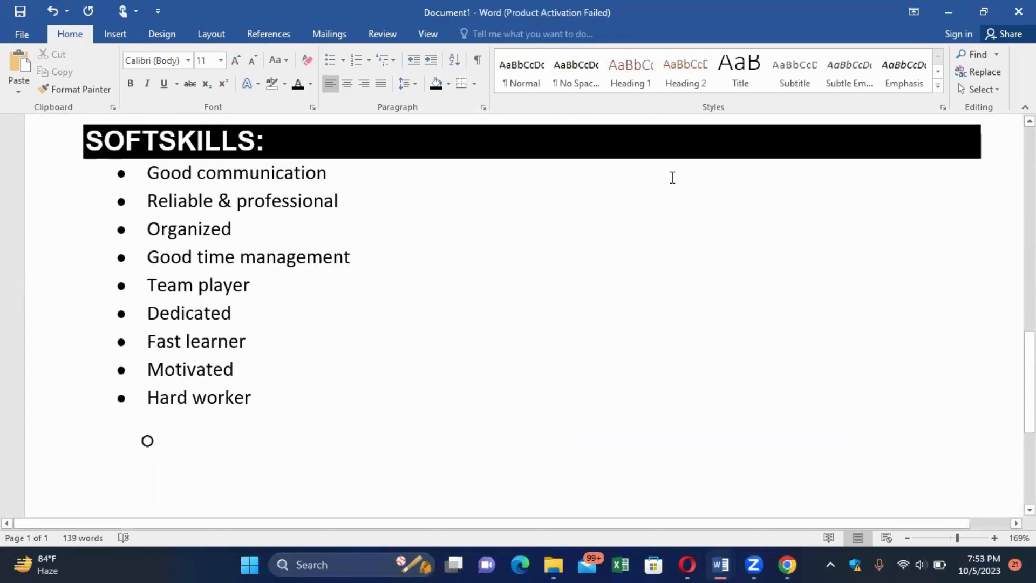
left_click(343, 61)
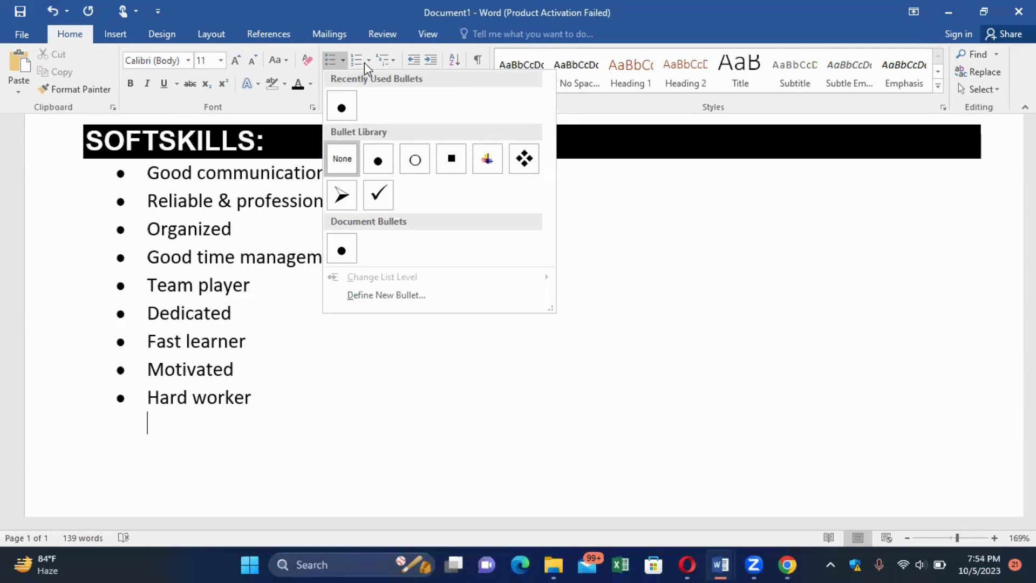
left_click(364, 63)
left_click(364, 62)
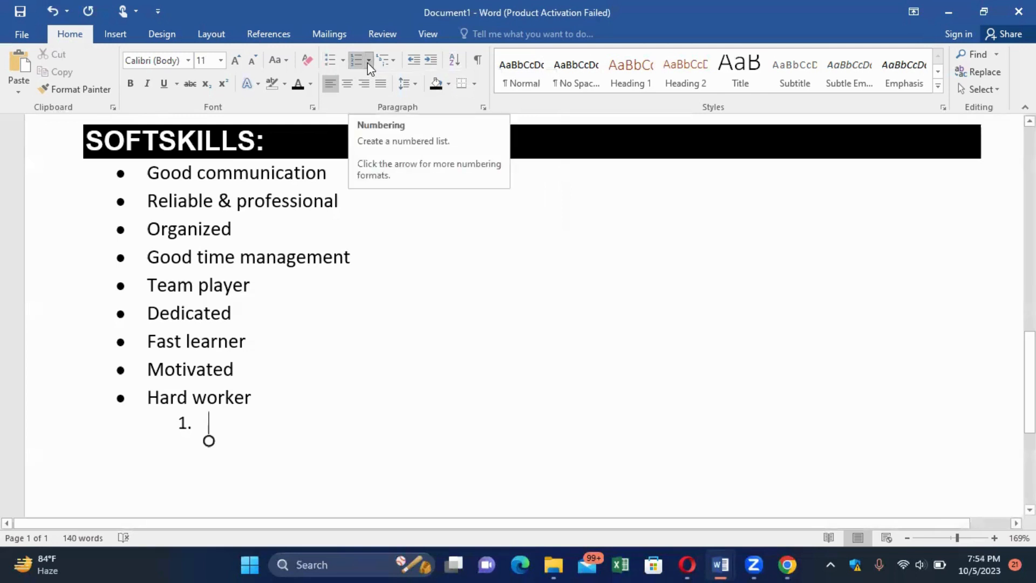
left_click(369, 60)
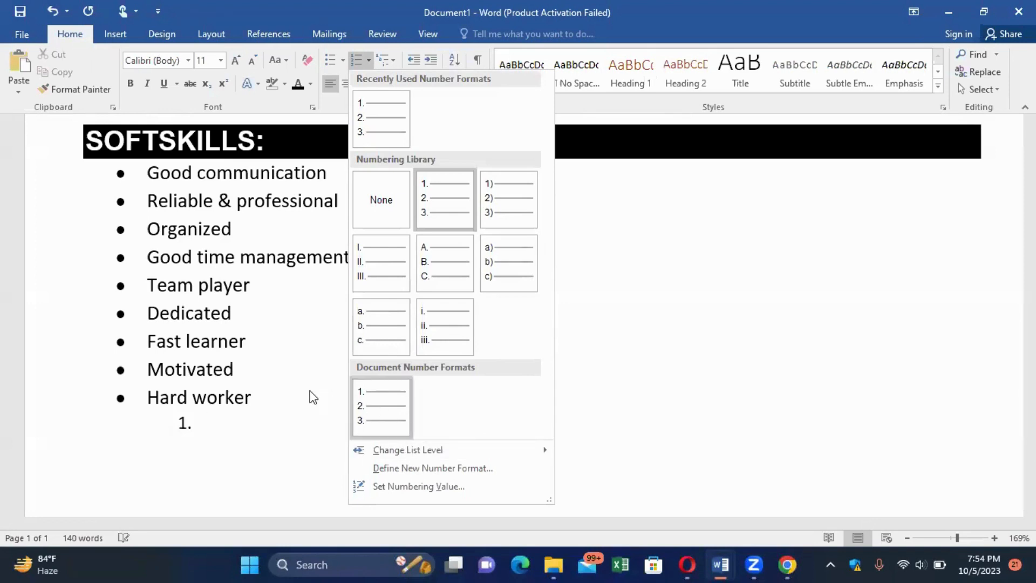
left_click(389, 60)
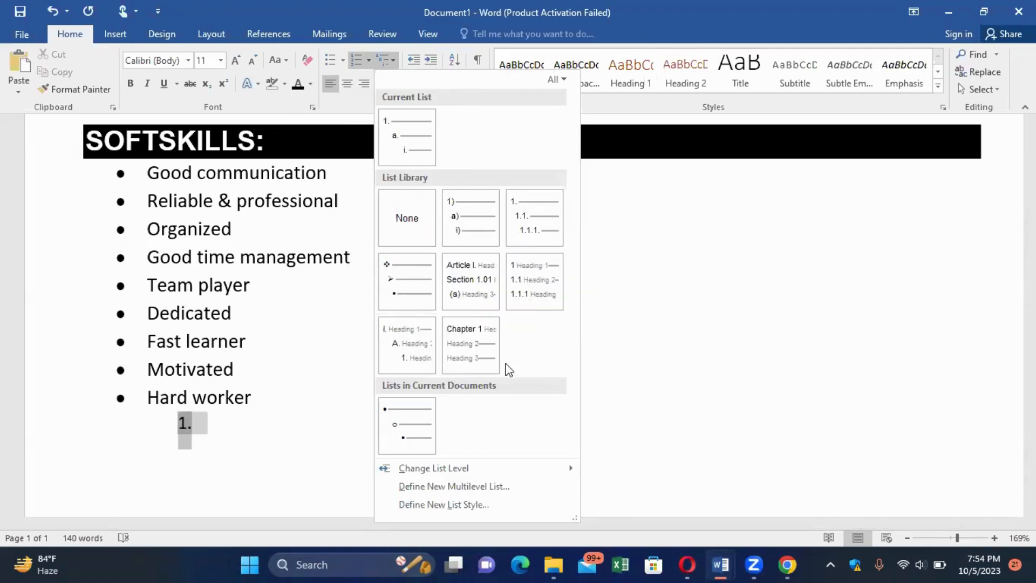
key("Escape")
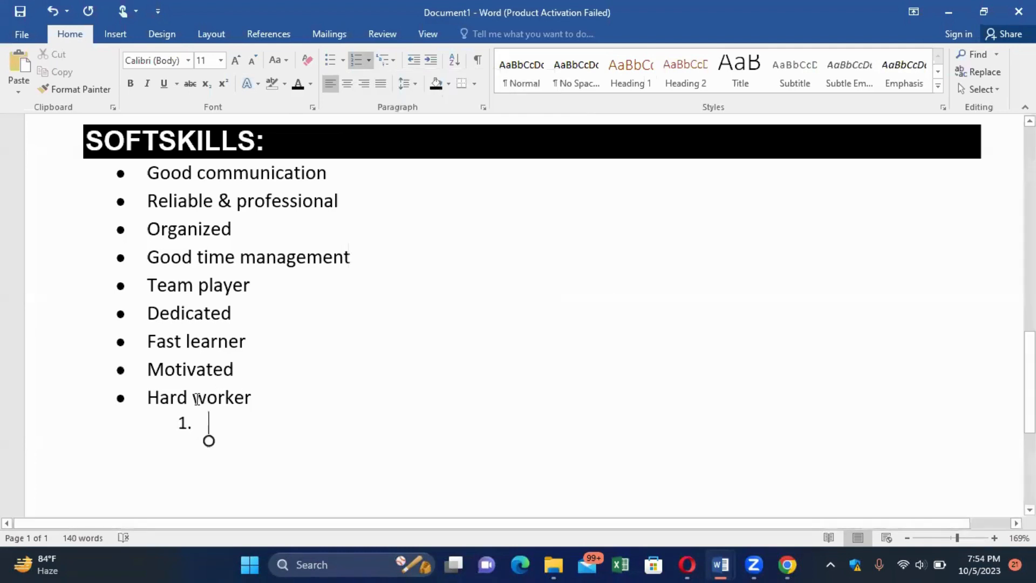
key("BackSpace")
key("BackSpace")
left_click(253, 400)
key("Return")
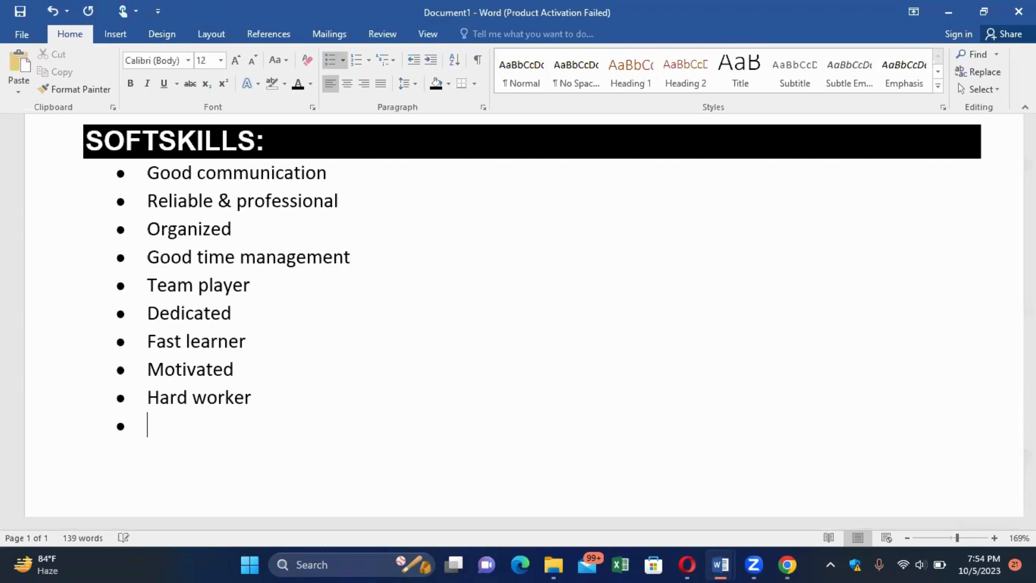
key("BackSpace")
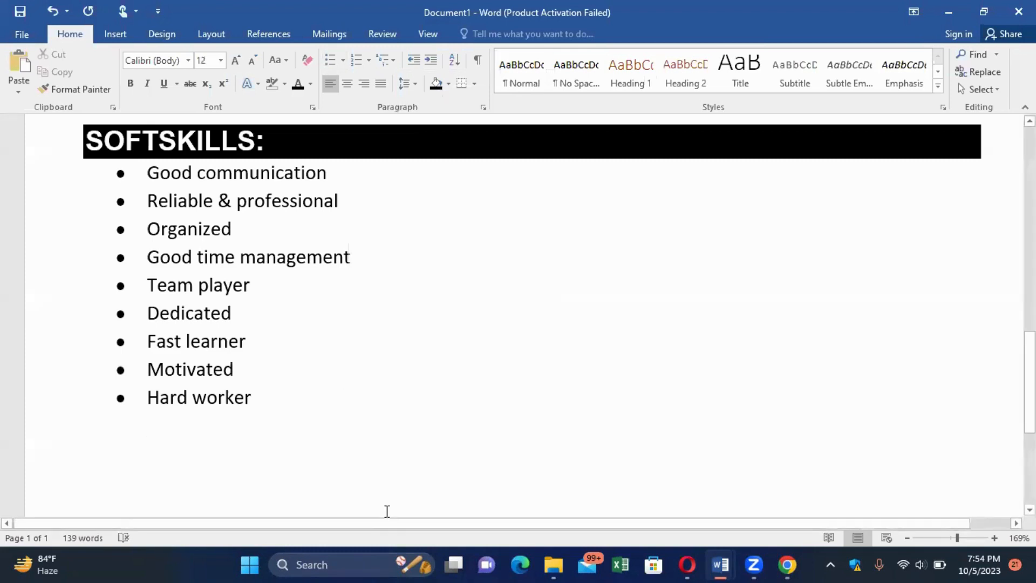
Review the reference CV's Certification, Technical Skills, Personal Data, Language, Hobbies and Reference sections.
left_click(721, 564)
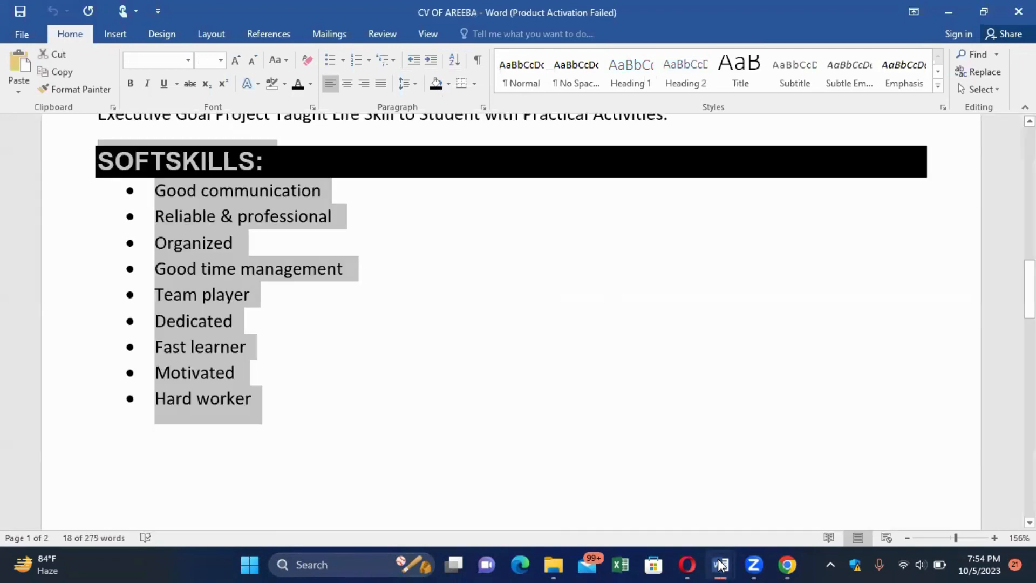
scroll(721, 565, "down", 7)
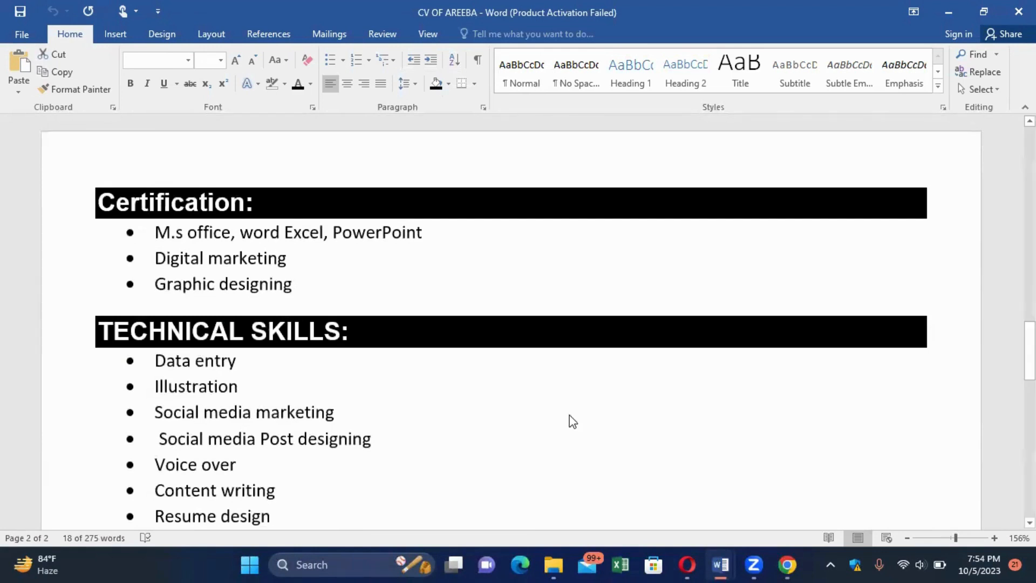
scroll(558, 417, "down", 1)
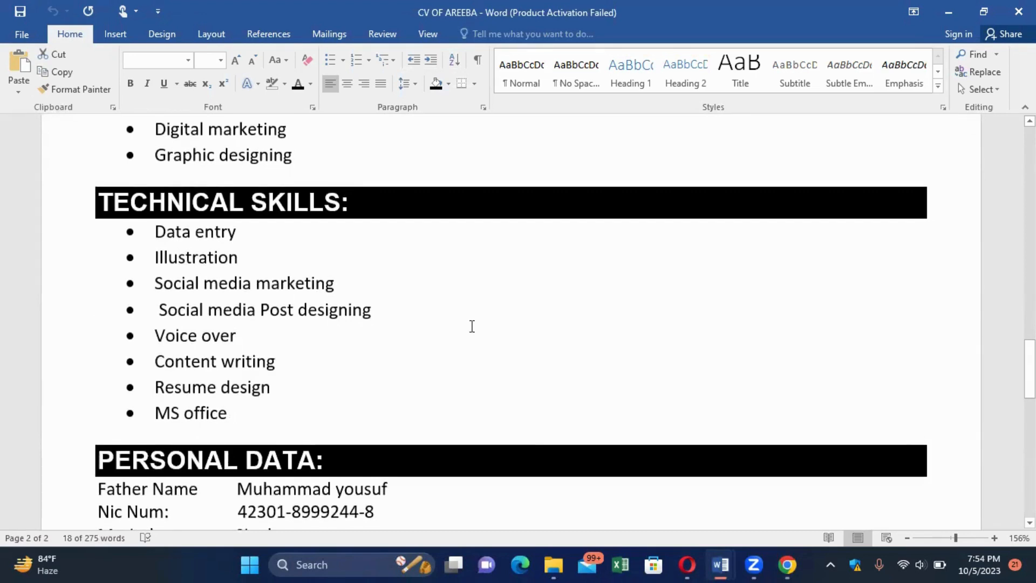
scroll(472, 324, "up", 1)
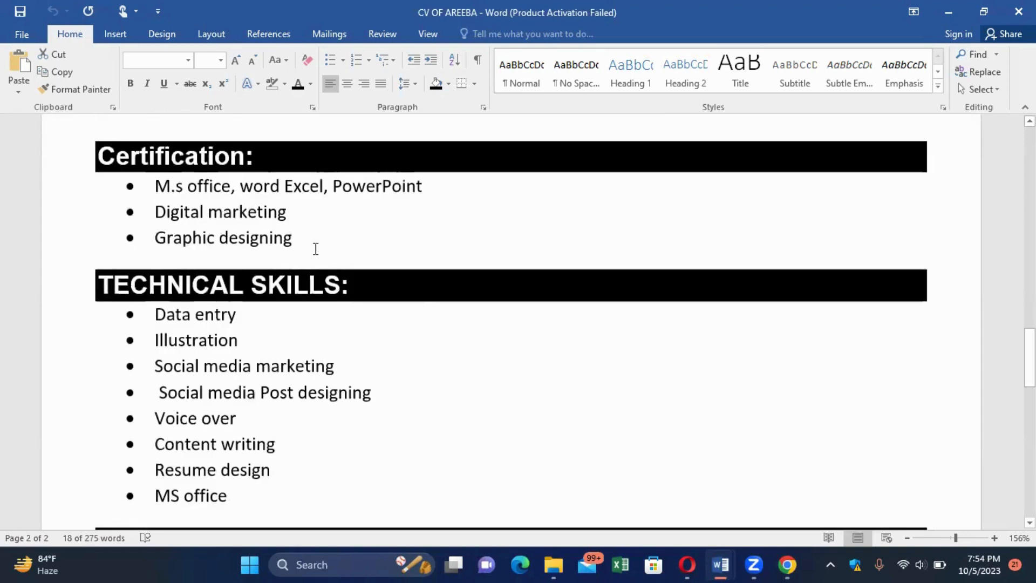
scroll(314, 247, "down", 2)
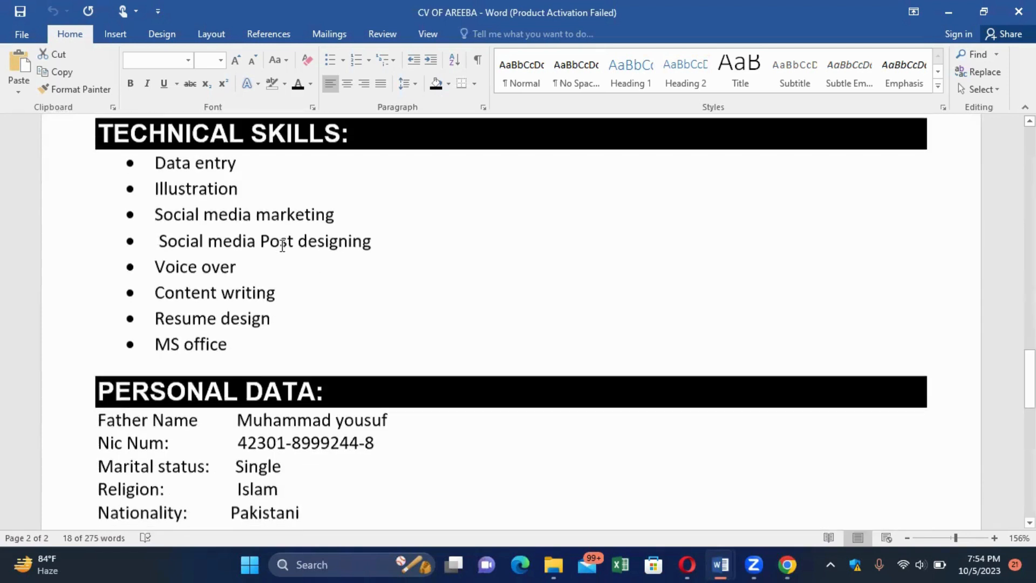
scroll(282, 246, "down", 2)
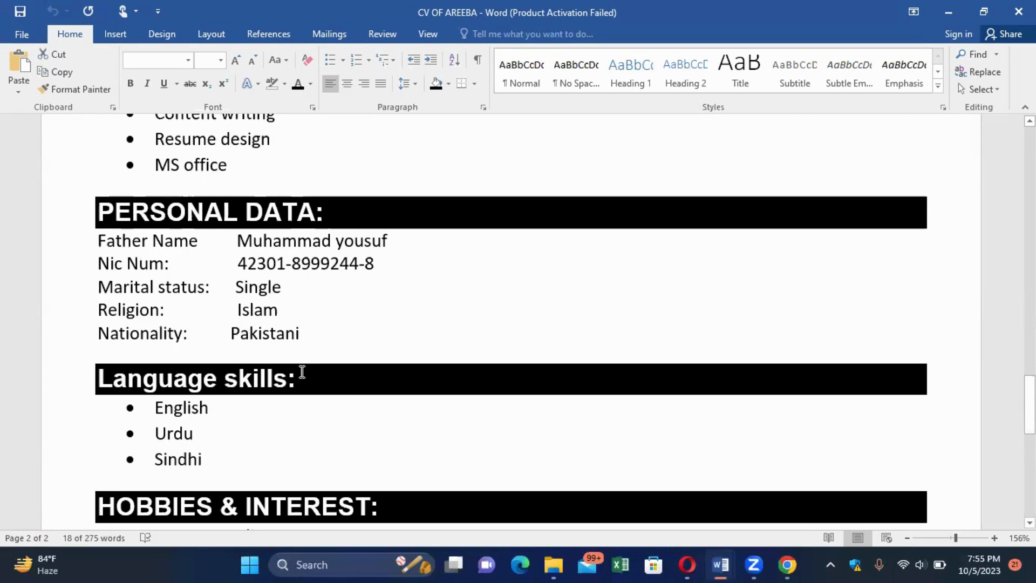
scroll(302, 372, "down", 3)
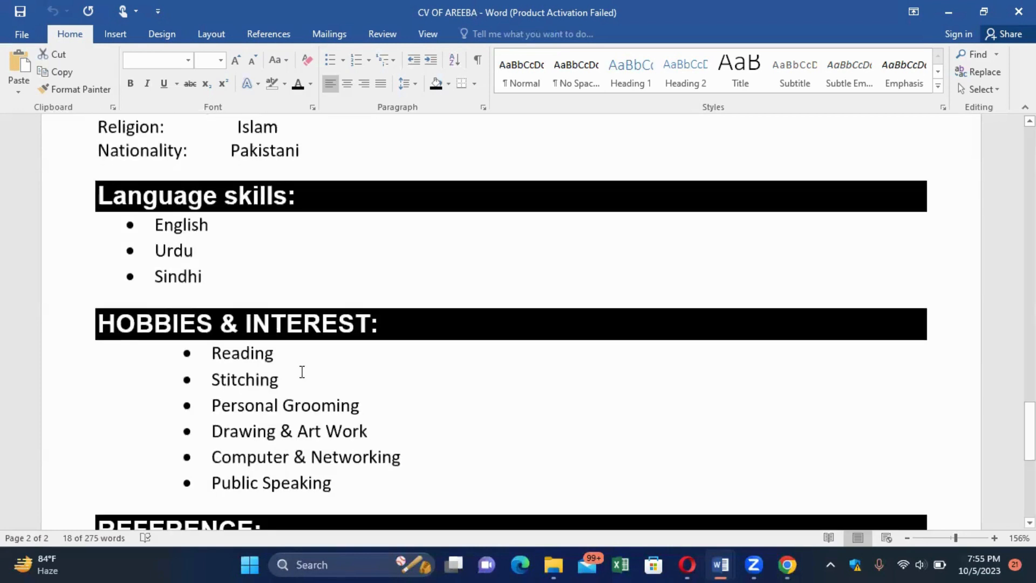
scroll(302, 372, "down", 1)
scroll(302, 372, "up", 1)
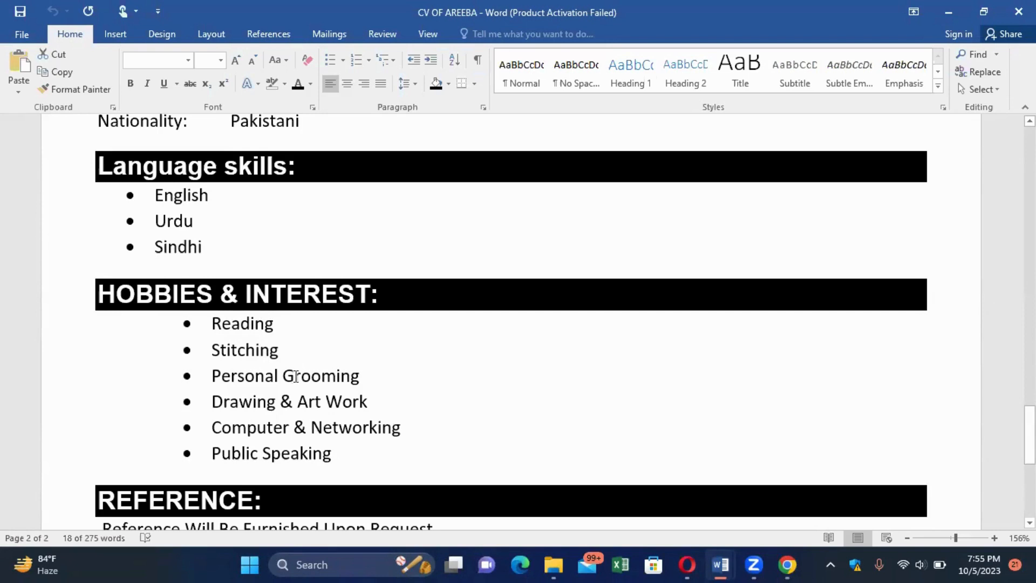
scroll(296, 376, "down", 5)
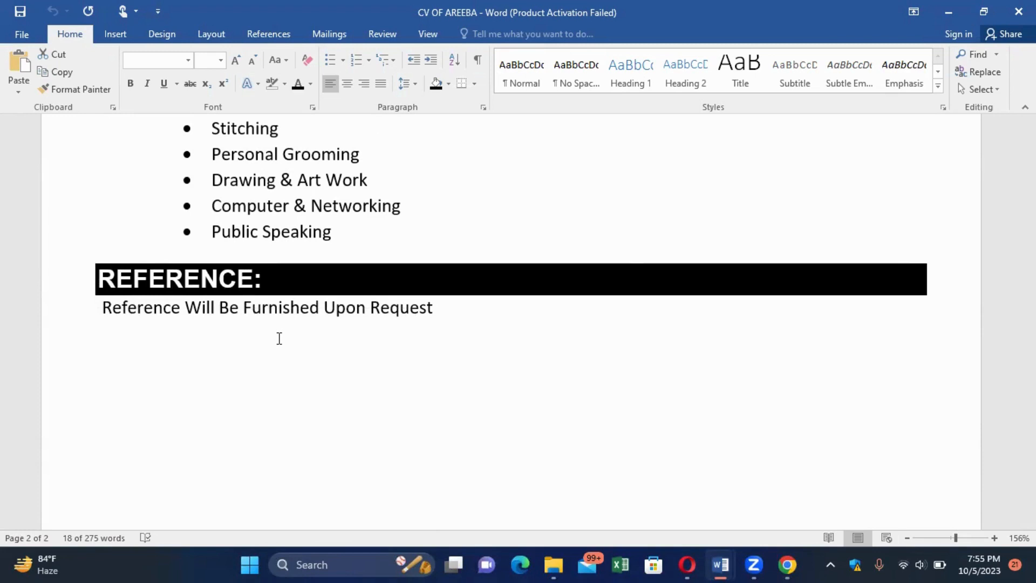
mouse_move(787, 561)
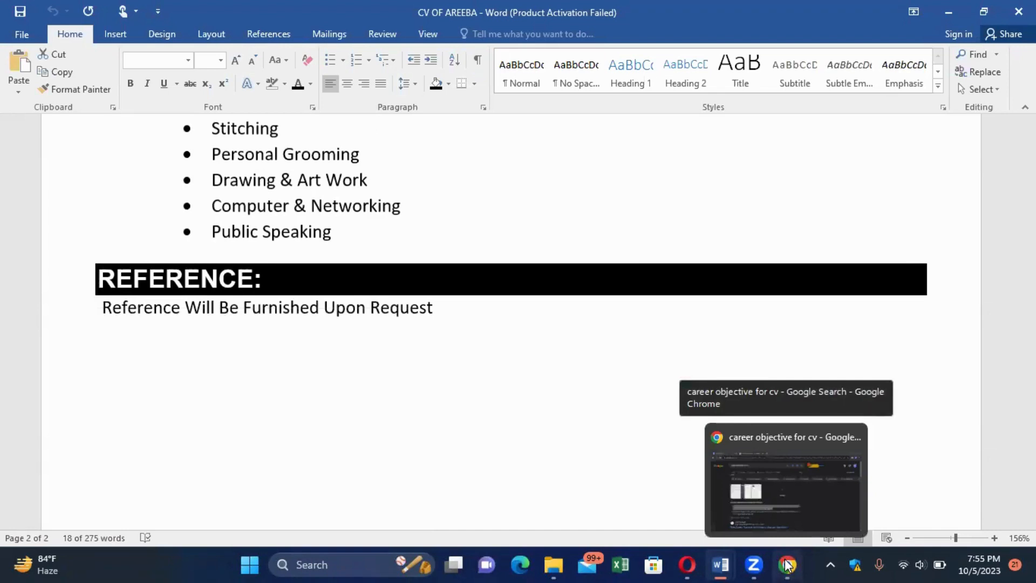
Search Google Images for 'RESUME TEMPLATES' in place of the career objective query.
left_click(786, 564)
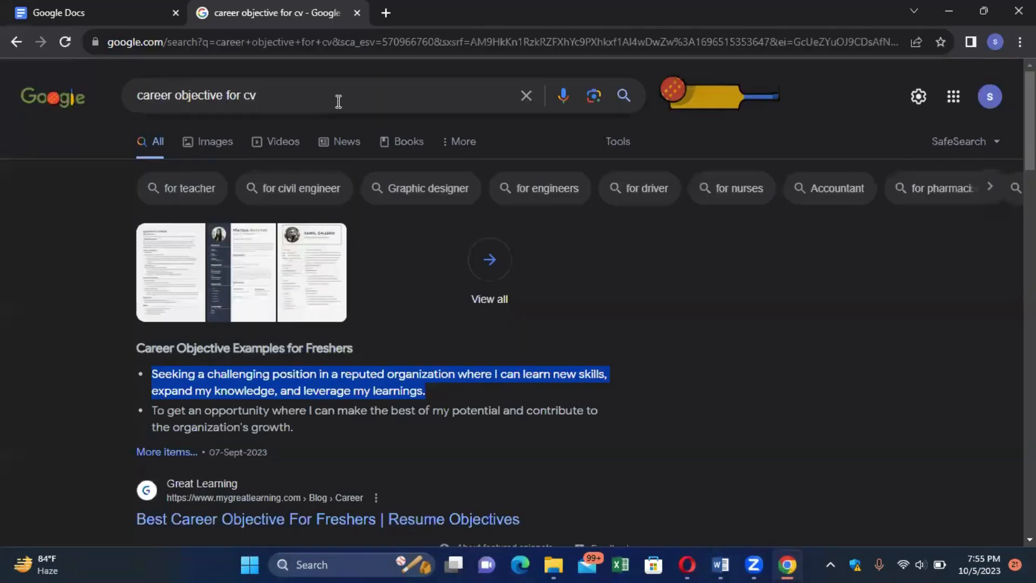
left_click(338, 101)
key("BackSpace")
key("BackSpace")
key("BackSpace")
key("BackSpace")
key("BackSpace")
key("BackSpace")
key("BackSpace")
key("BackSpace")
key("BackSpace")
key("BackSpace")
key("BackSpace")
key("BackSpace")
key("BackSpace")
key("BackSpace")
key("BackSpace")
key("BackSpace")
key("BackSpace")
key("BackSpace")
key("BackSpace")
key("BackSpace")
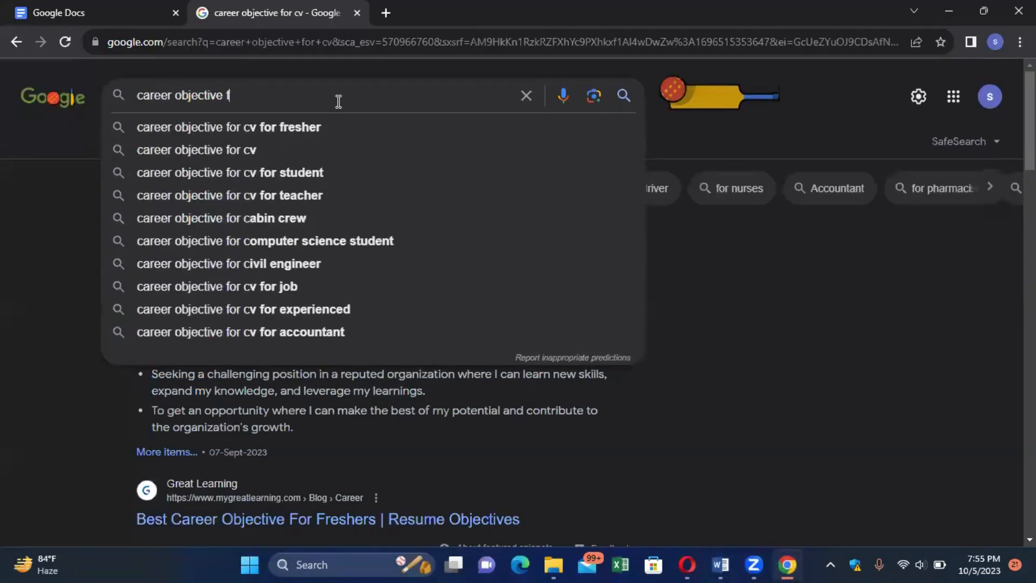
type("R")
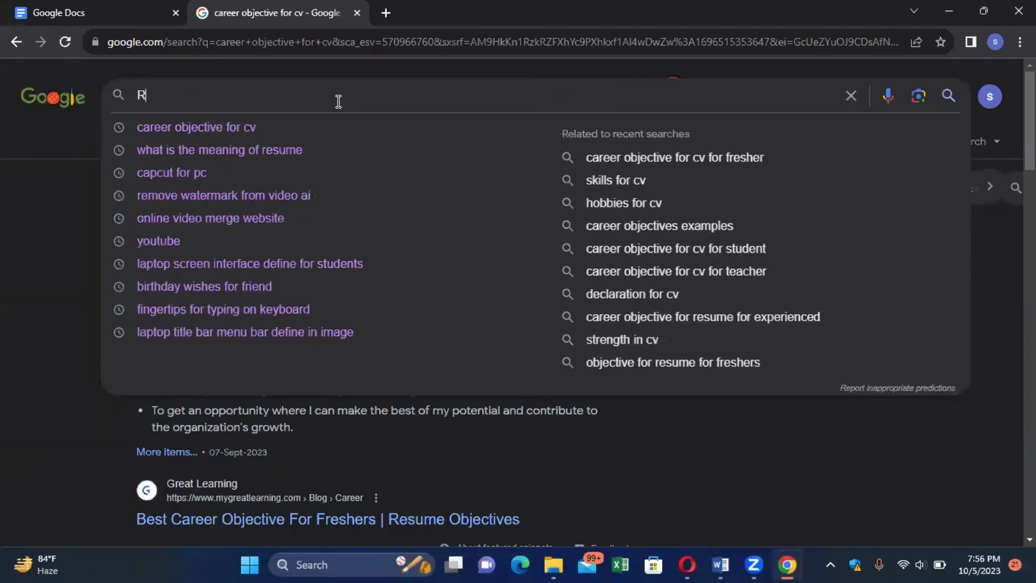
type("ESUME T")
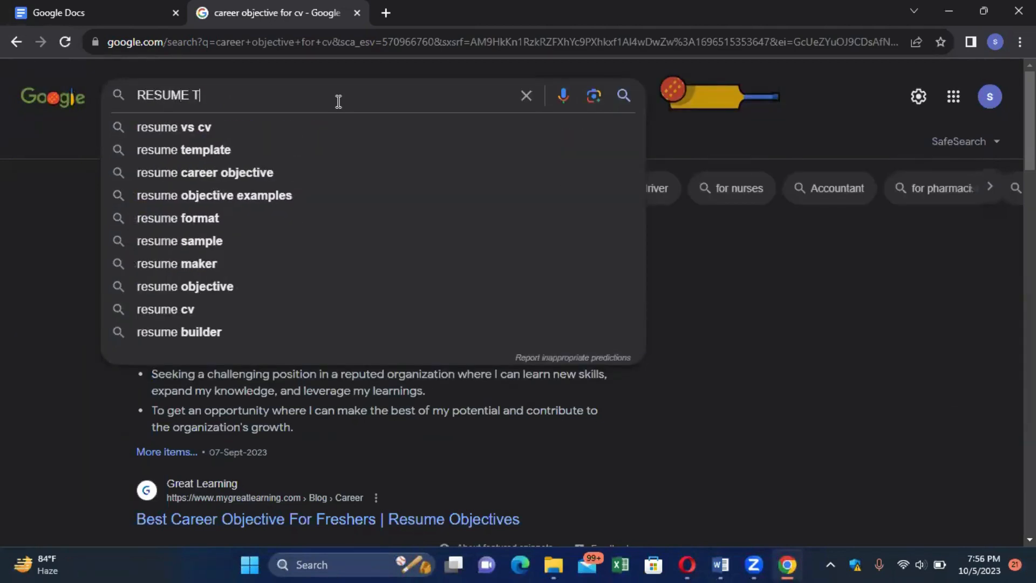
type("EMPLATES")
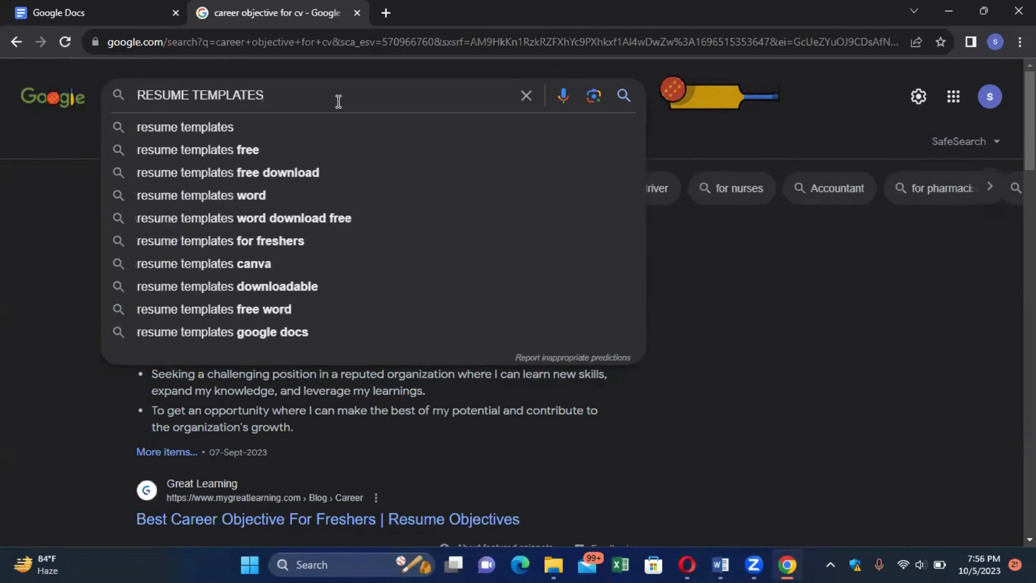
key("Return")
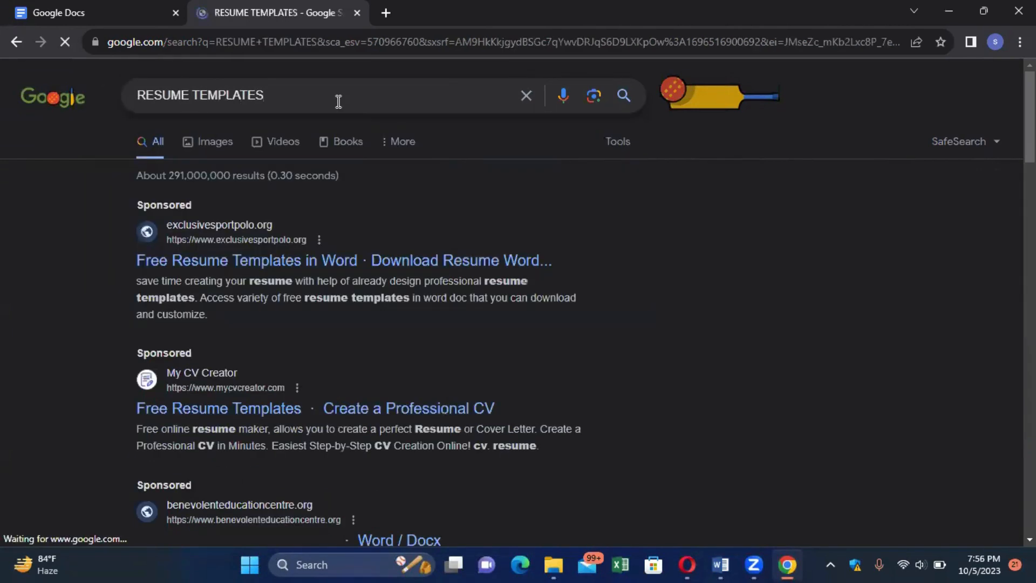
left_click(219, 144)
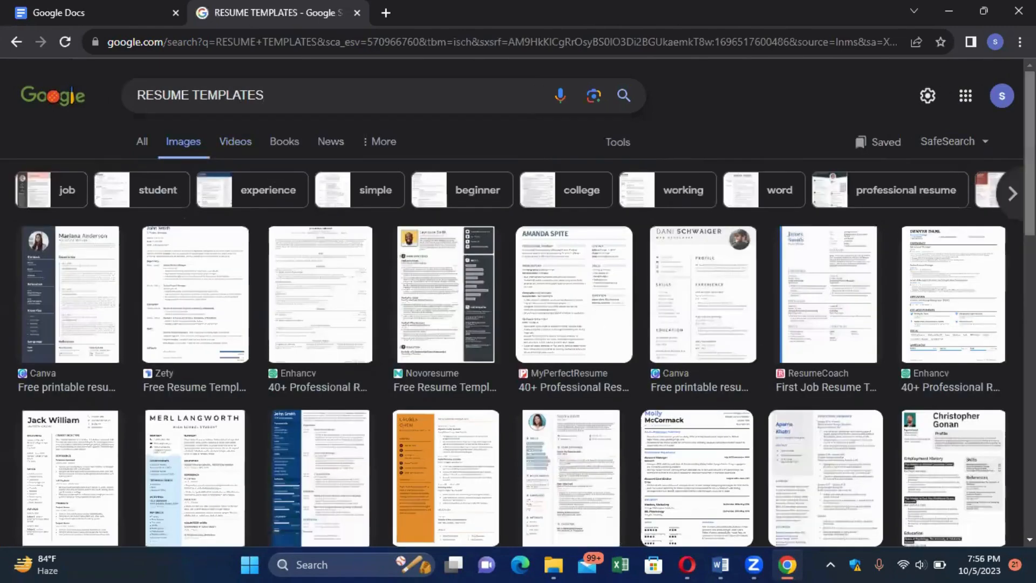
Browse the résumé template results and preview the Microsoft Create template larger.
scroll(865, 354, "down", 5)
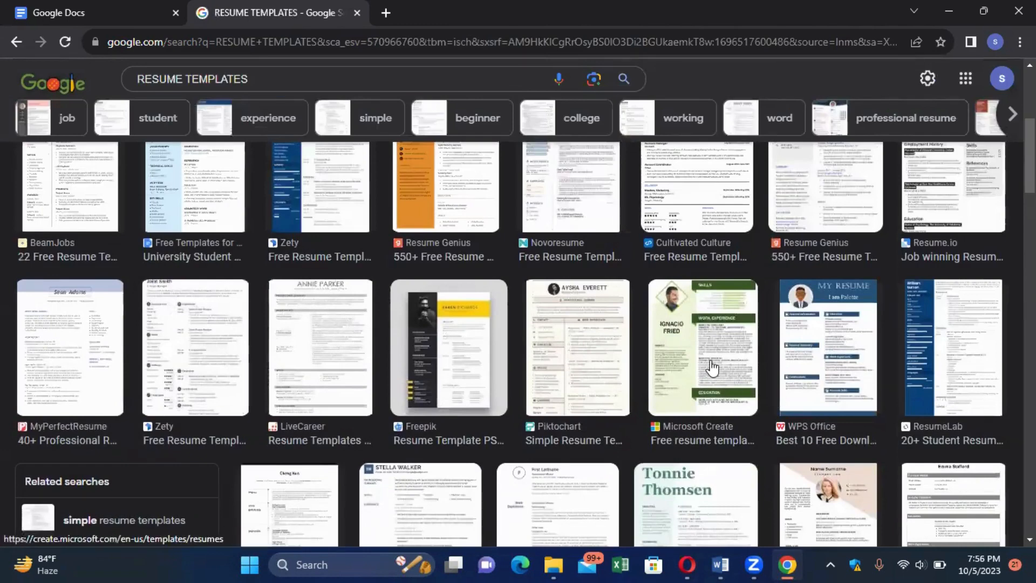
left_click(711, 367)
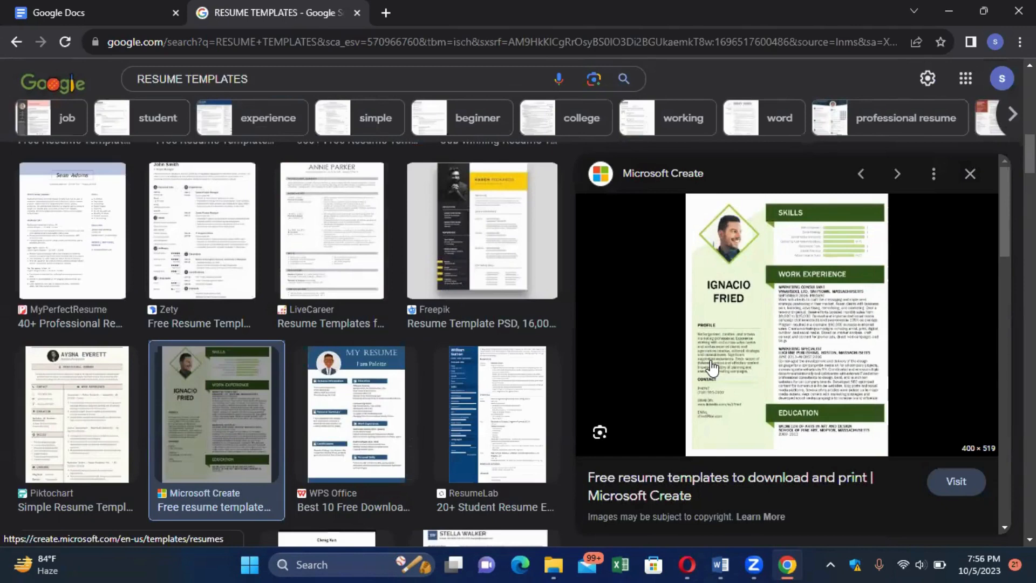
scroll(712, 368, "up", 5)
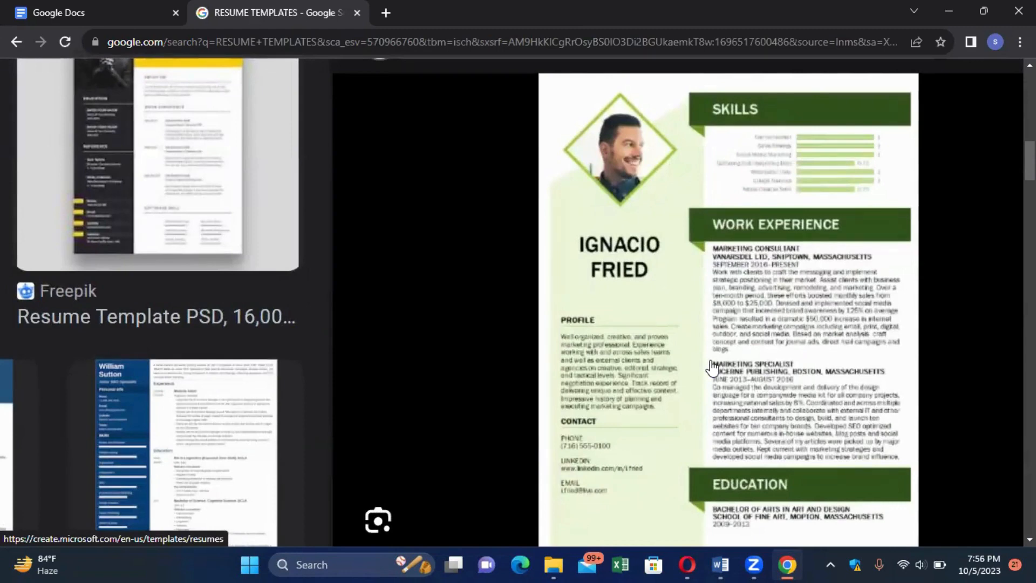
scroll(712, 369, "left", 10)
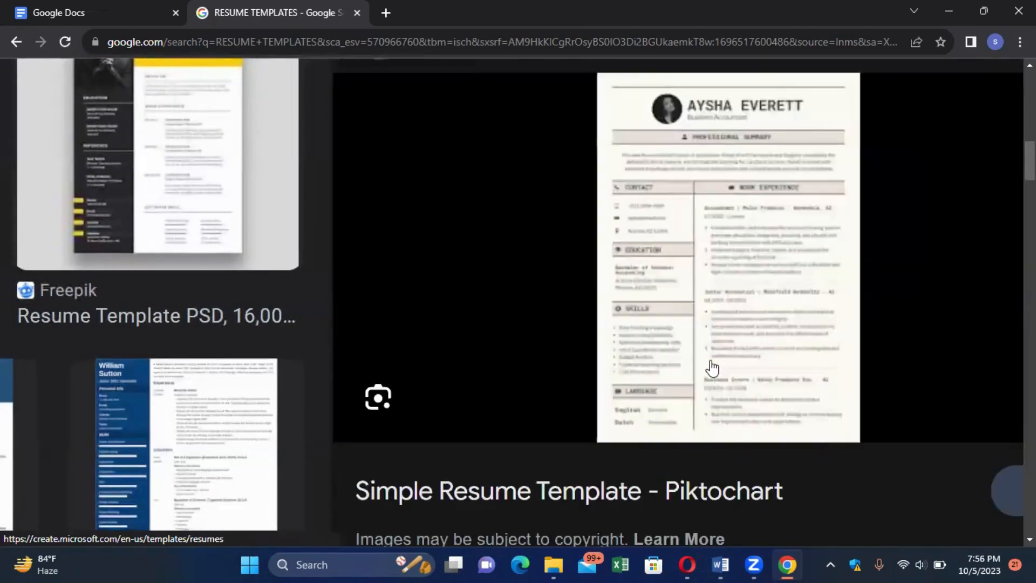
scroll(712, 368, "left", 1)
scroll(712, 369, "down", 3)
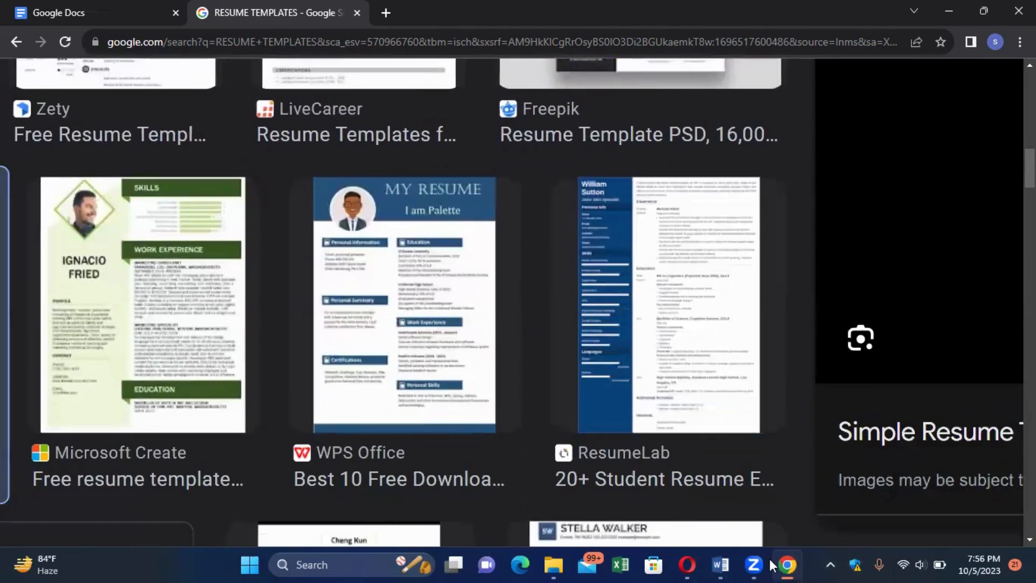
mouse_move(722, 564)
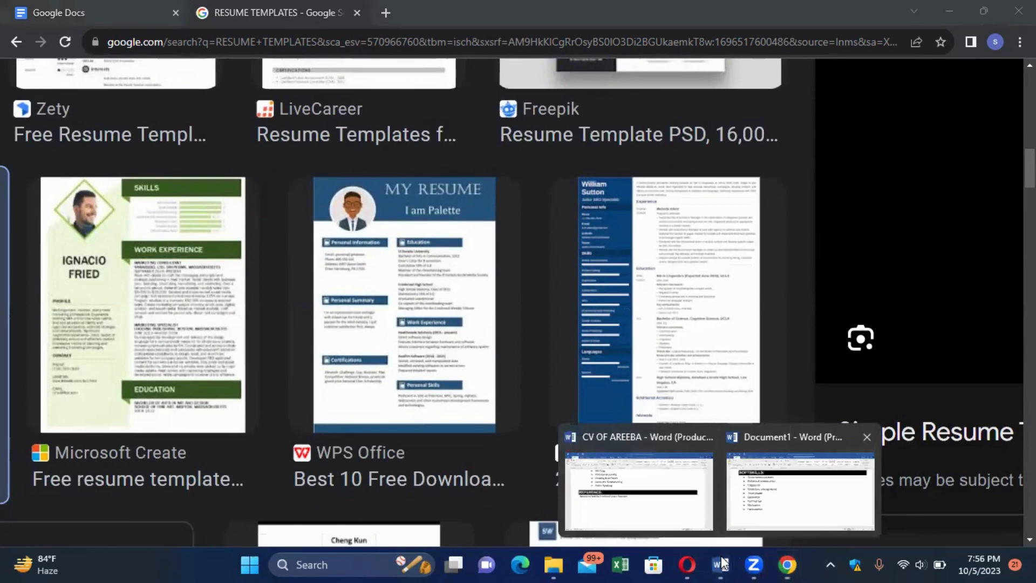
Return to Document1 and look over its Qualification, Professional Experience and Softskills sections.
left_click(723, 564)
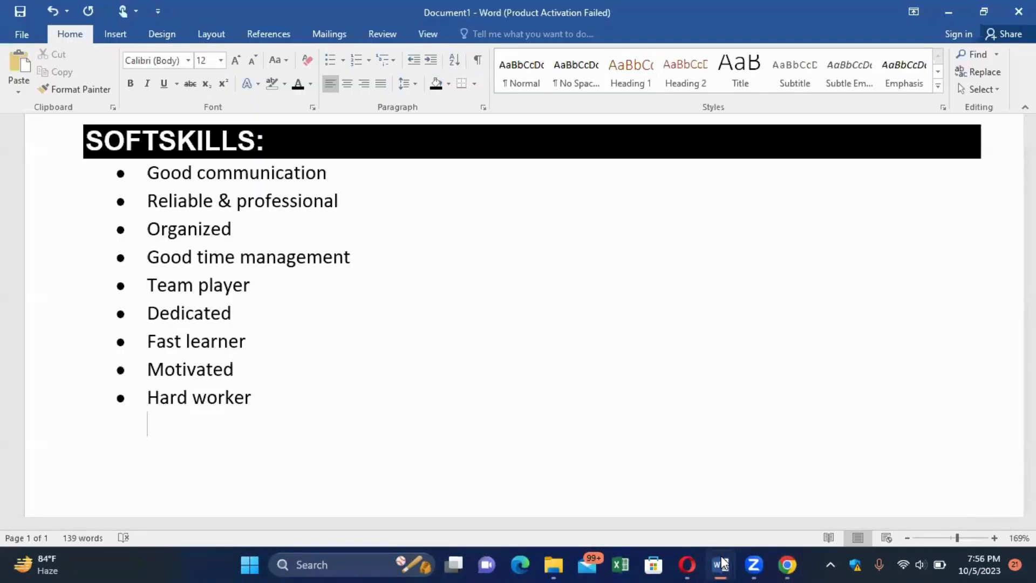
left_click(723, 563)
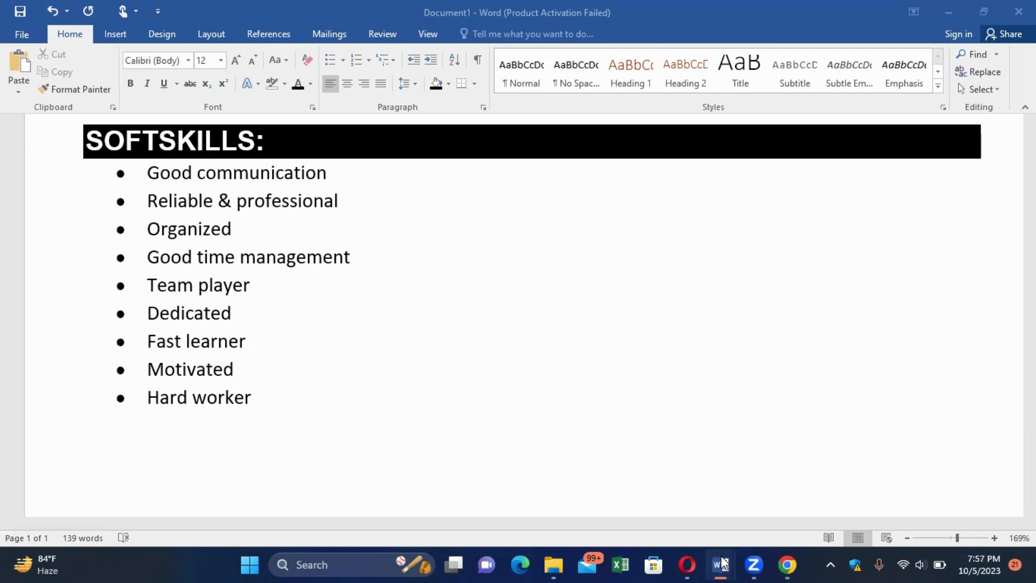
scroll(636, 131, "down", 9)
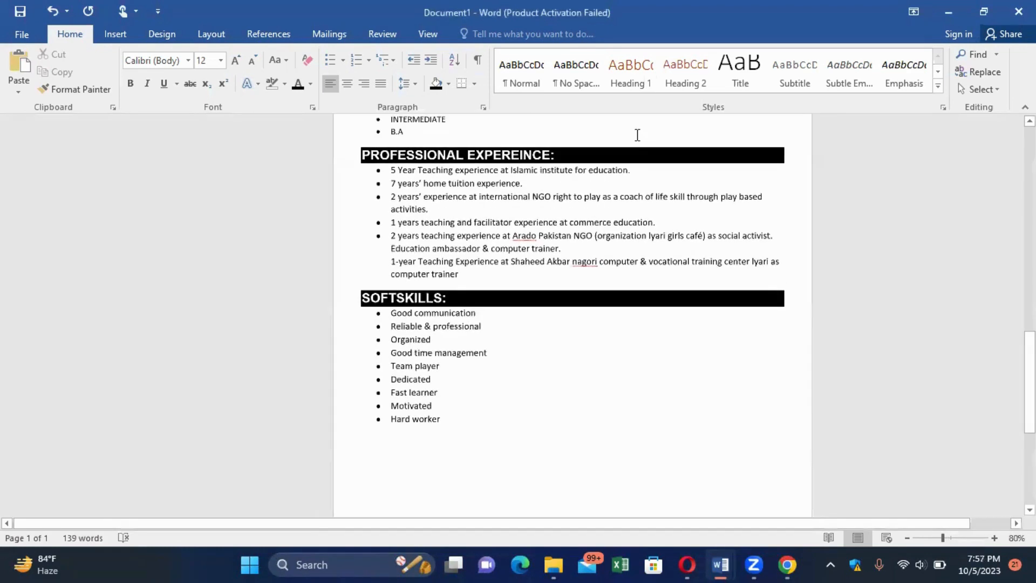
scroll(637, 136, "down", 3)
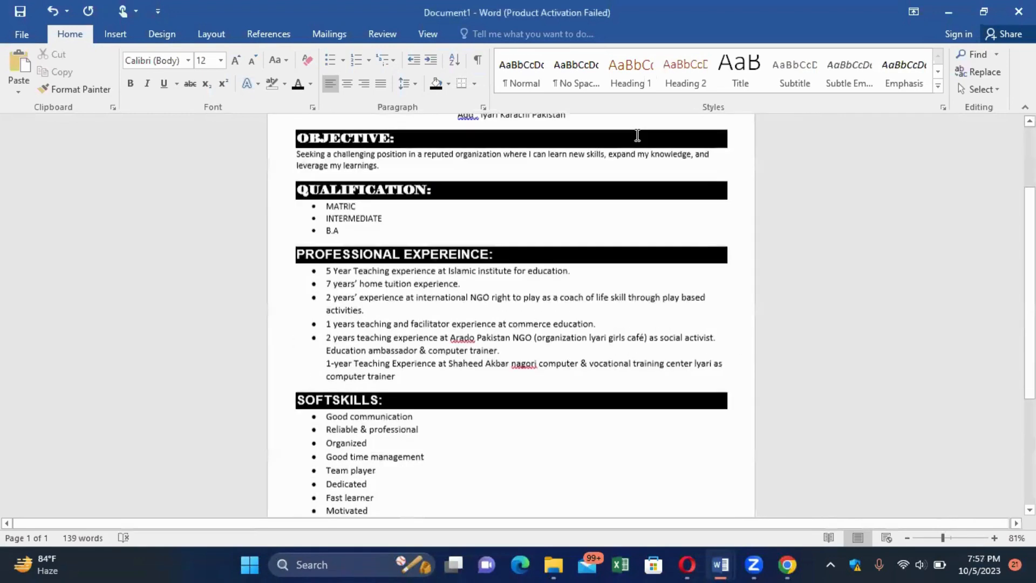
scroll(637, 136, "down", 4)
scroll(637, 135, "up", 5)
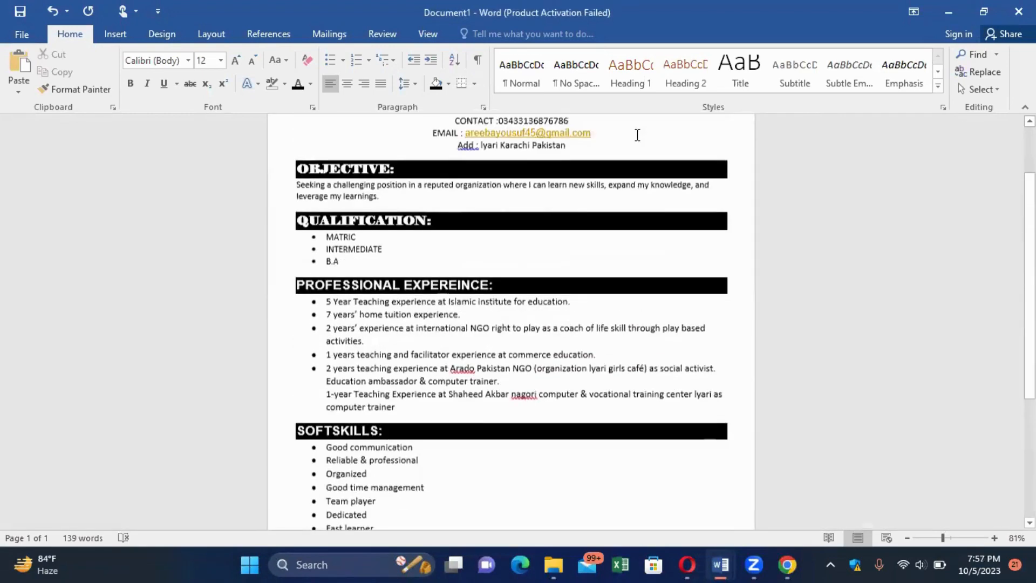
scroll(637, 135, "up", 1)
scroll(637, 135, "up", 4)
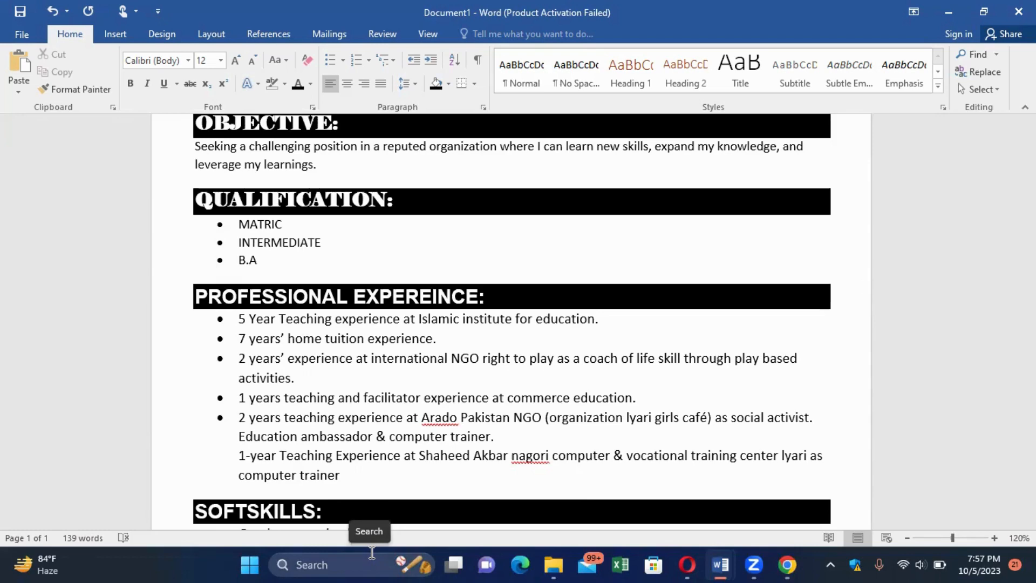
scroll(372, 552, "down", 2)
scroll(372, 552, "up", 1)
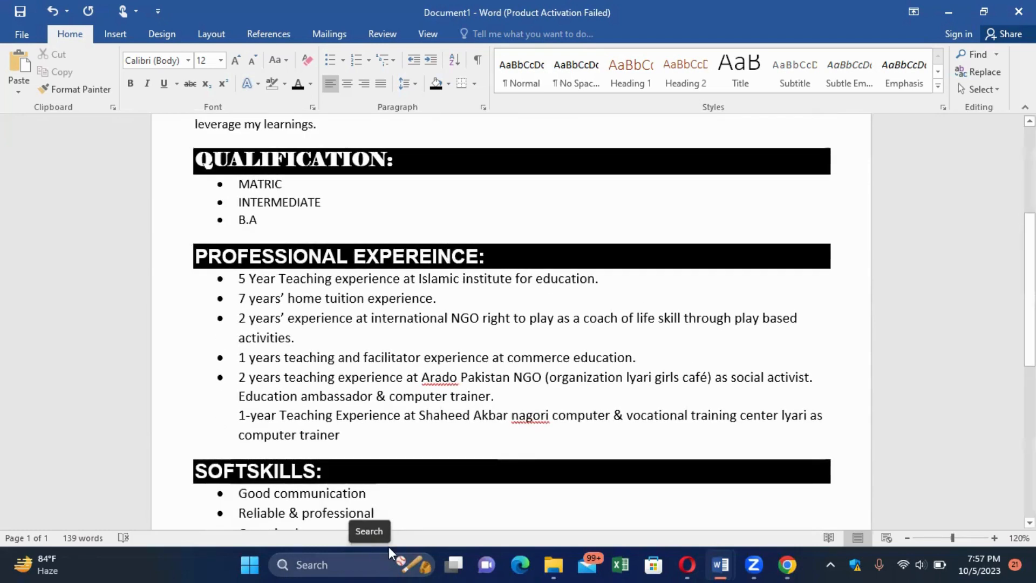
Switch to the CV OF AREEBA reference and scroll back up from its later sections.
mouse_move(716, 561)
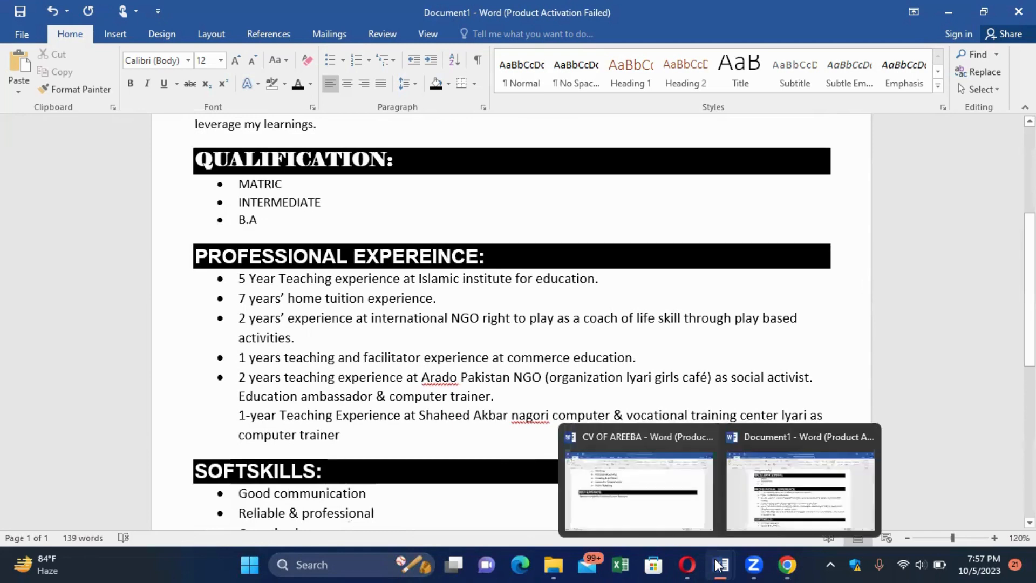
left_click(712, 563)
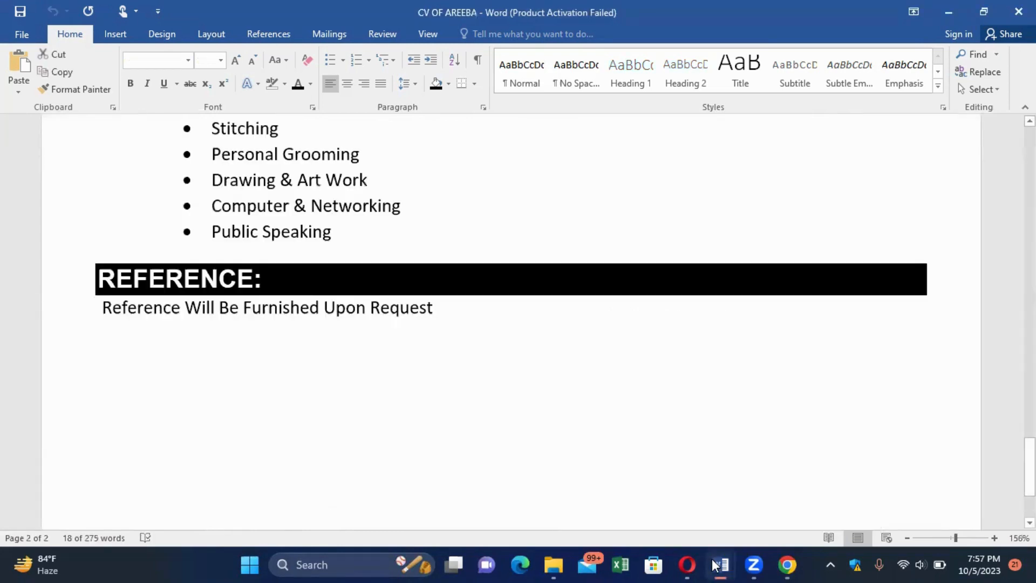
scroll(713, 564, "up", 5)
scroll(712, 564, "down", 2)
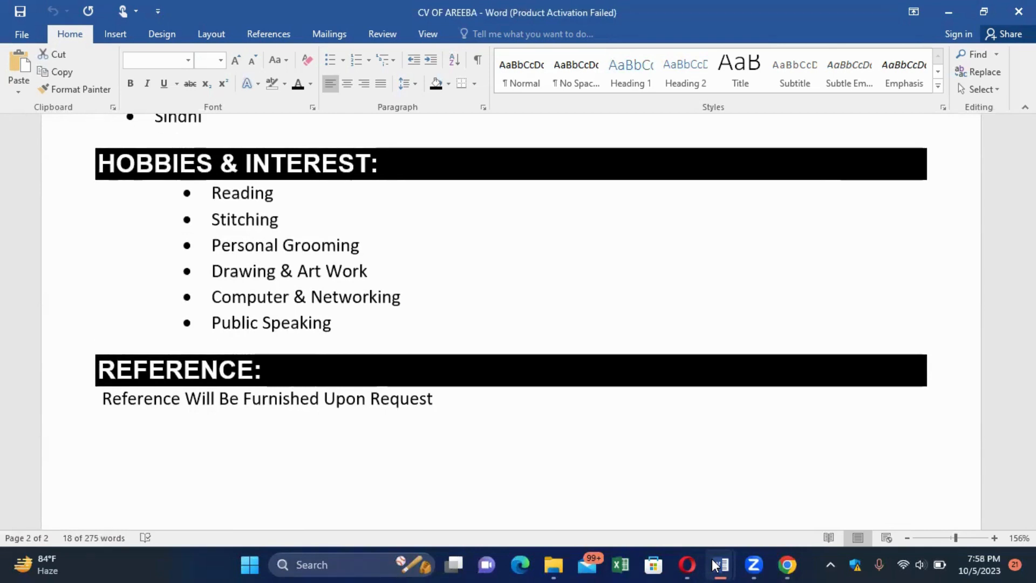
scroll(715, 564, "up", 3)
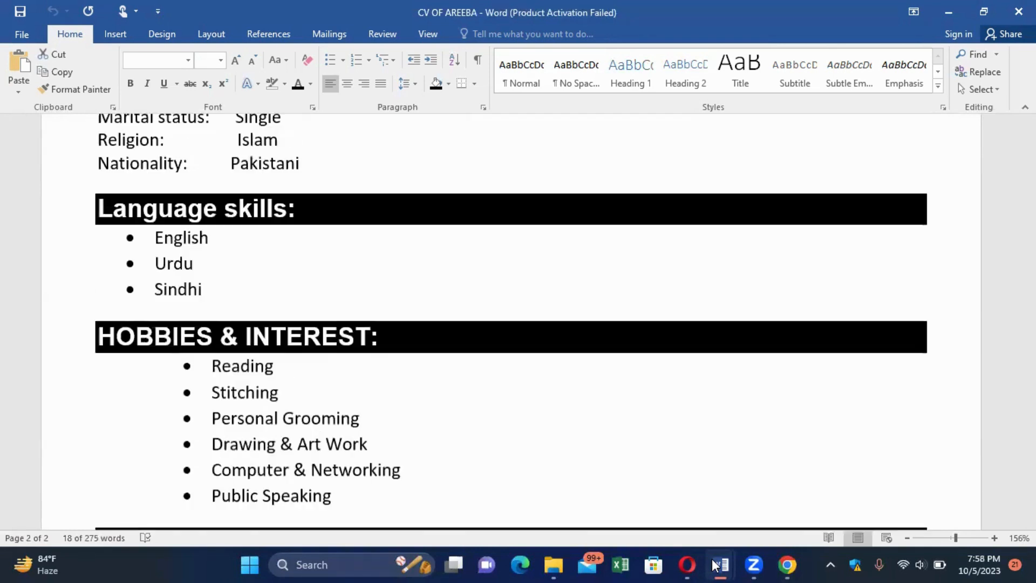
scroll(715, 564, "up", 8)
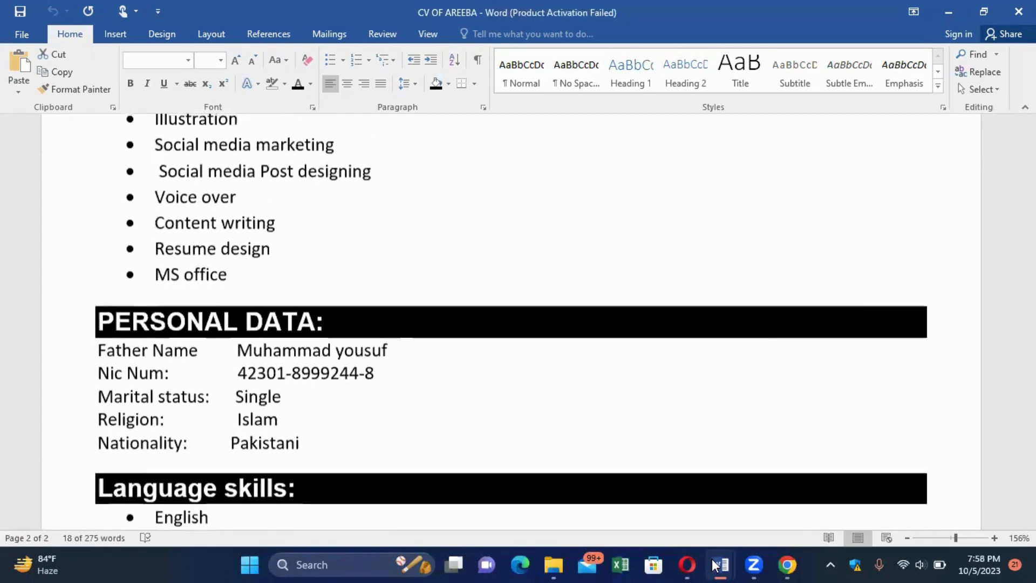
scroll(715, 564, "up", 1)
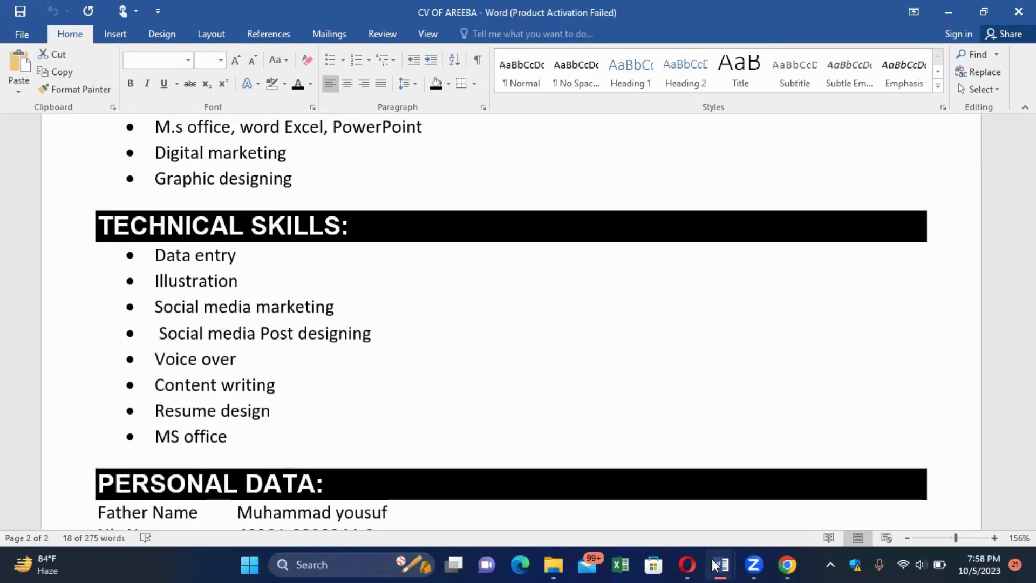
scroll(715, 565, "up", 6)
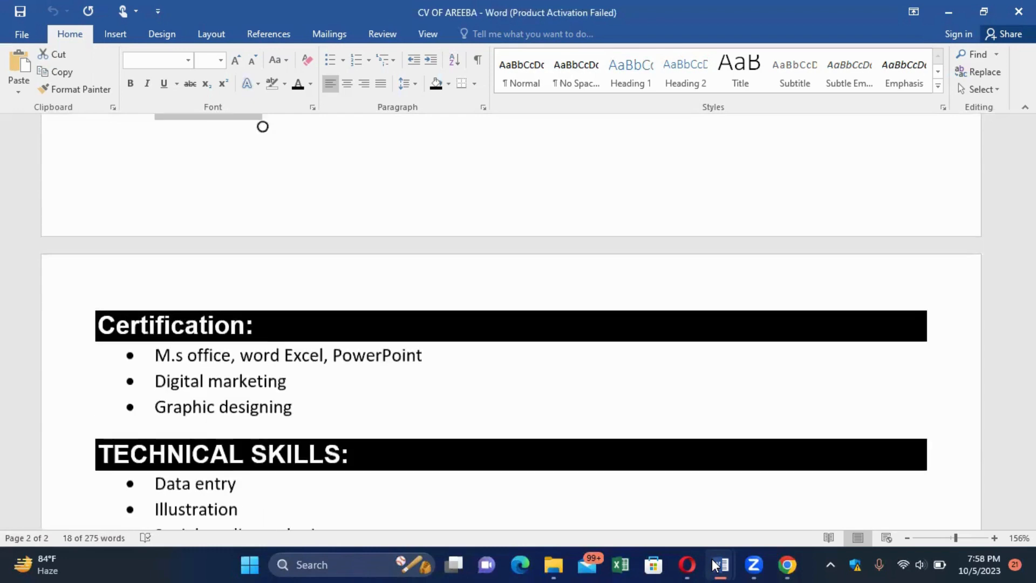
scroll(715, 565, "up", 5)
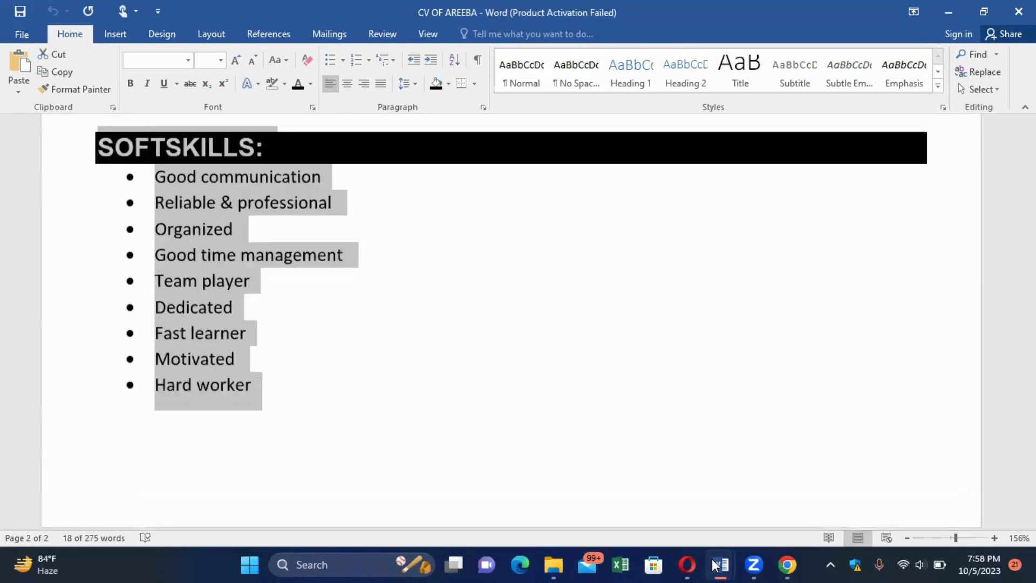
Deselect the soft skills list and scroll up to the Career Objective section.
left_click(245, 401)
scroll(483, 258, "up", 5)
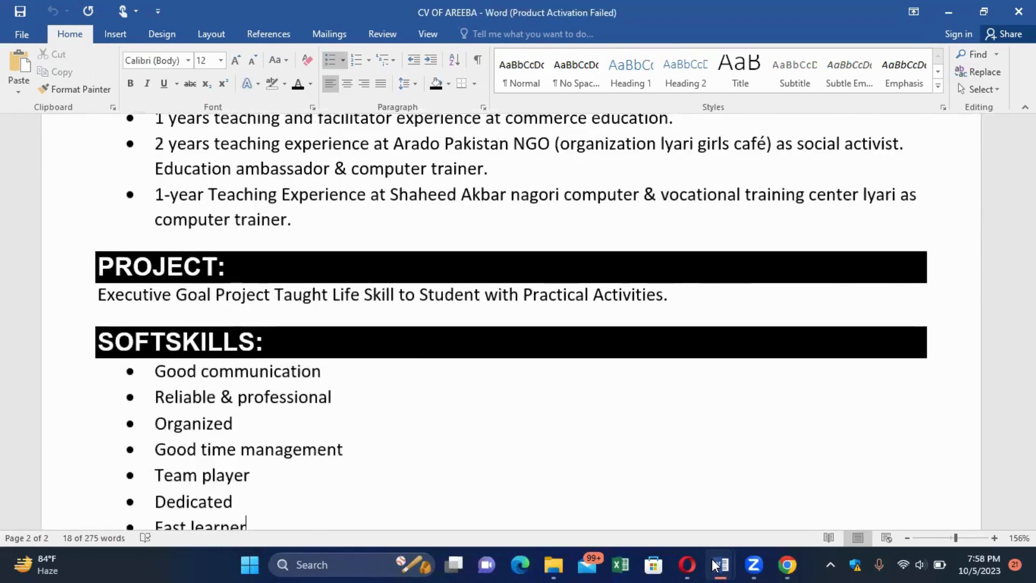
scroll(483, 258, "up", 4)
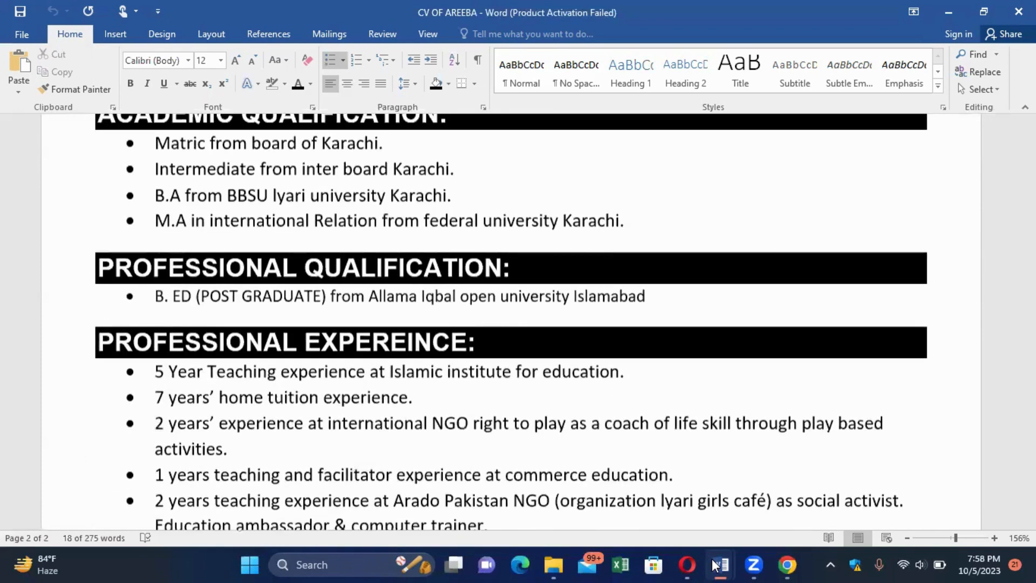
scroll(714, 564, "up", 3)
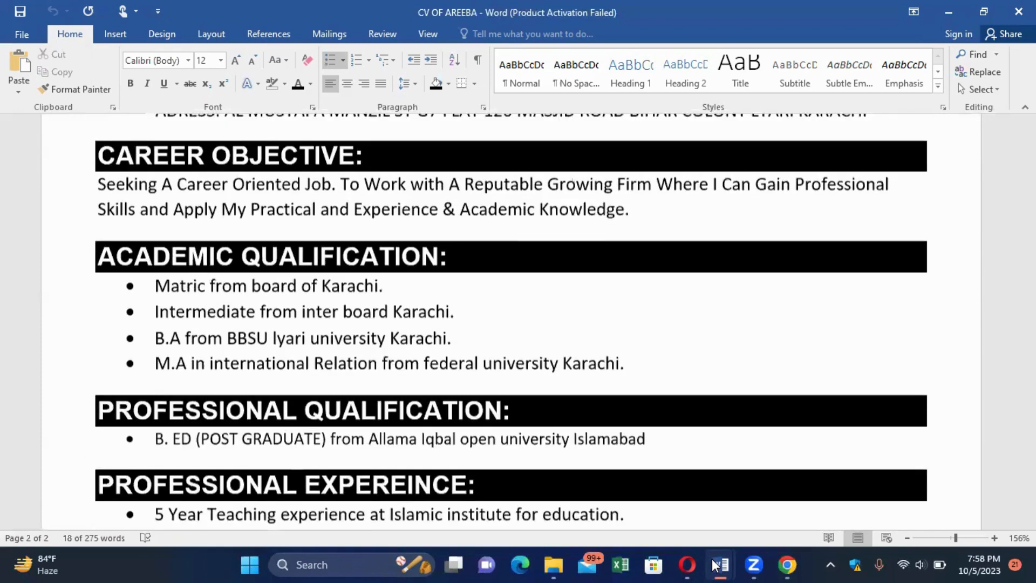
scroll(714, 564, "up", 1)
scroll(713, 564, "down", 1)
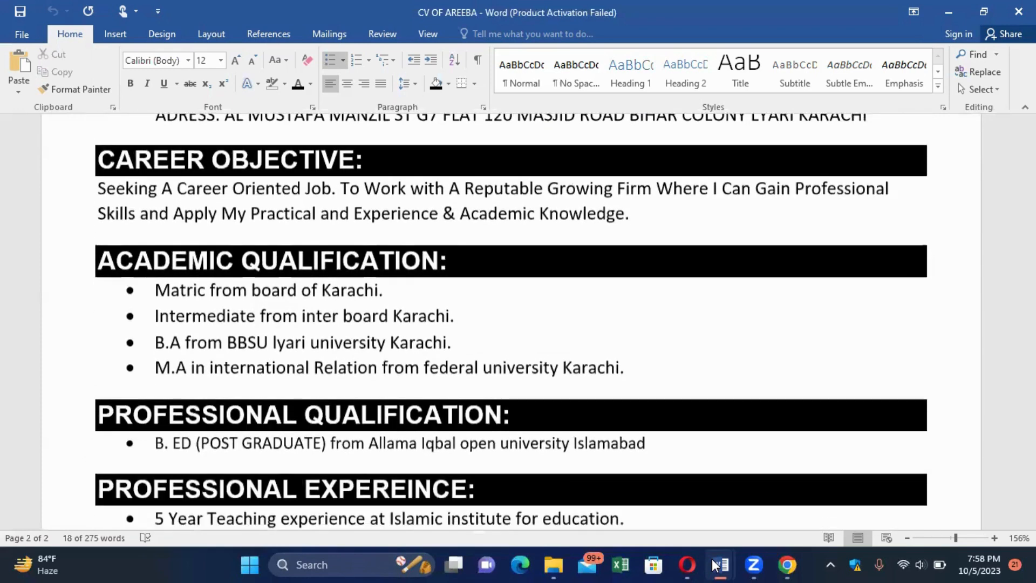
scroll(714, 565, "up", 1)
scroll(713, 565, "down", 1)
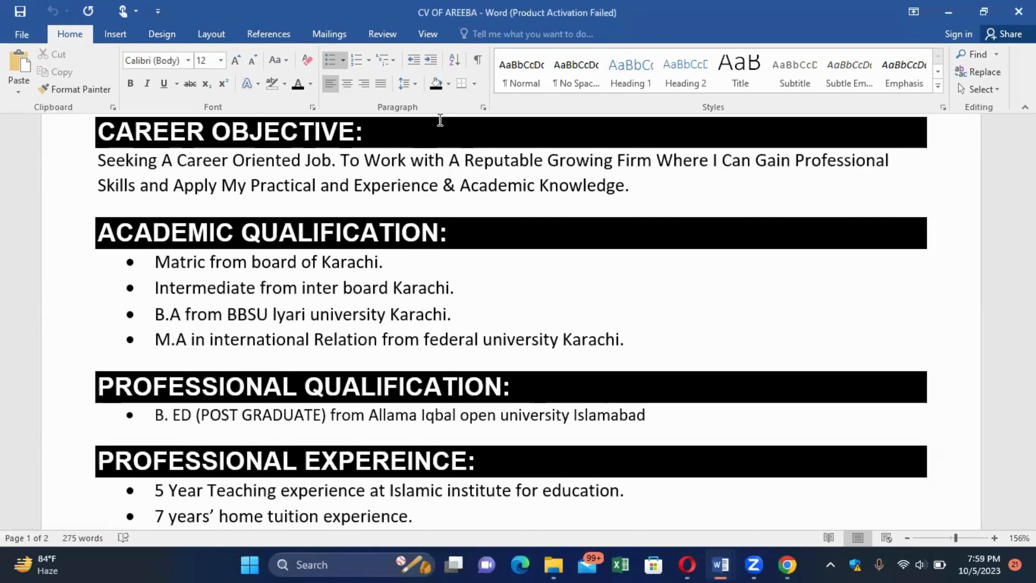
Save the reference CV as the Word document 'CV OF AREEBA' in Documents.
left_click(24, 36)
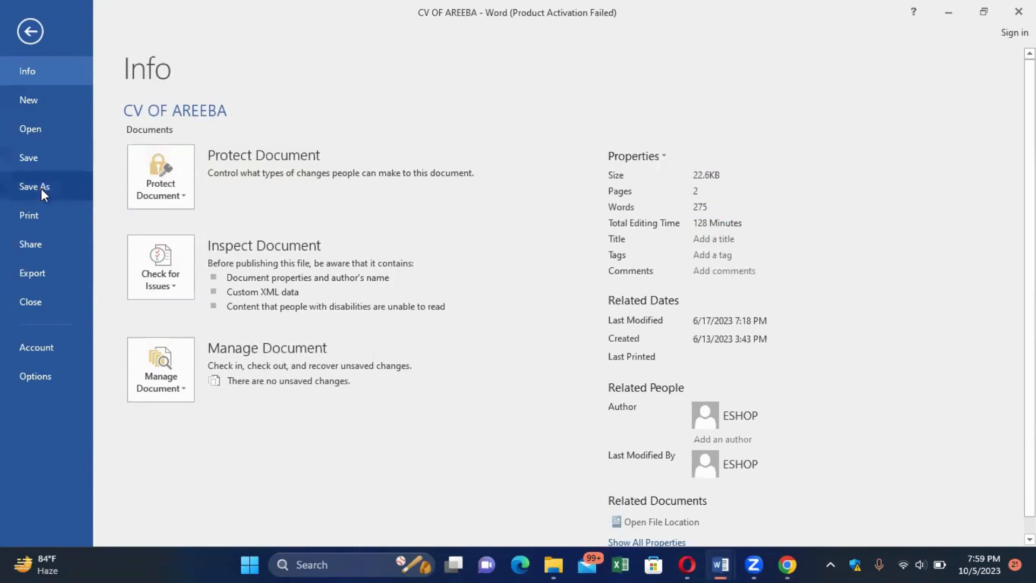
left_click(41, 192)
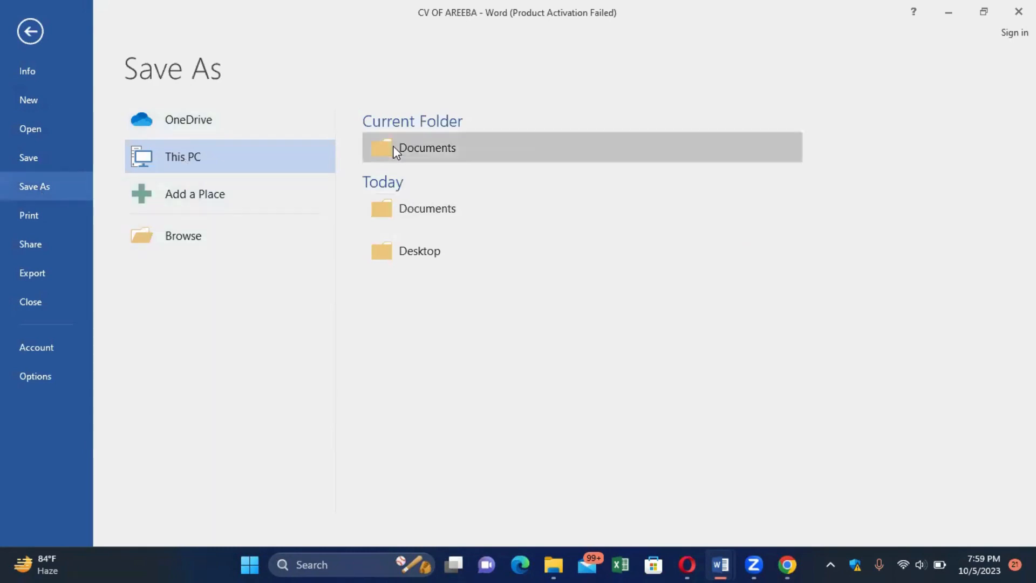
left_click(407, 206)
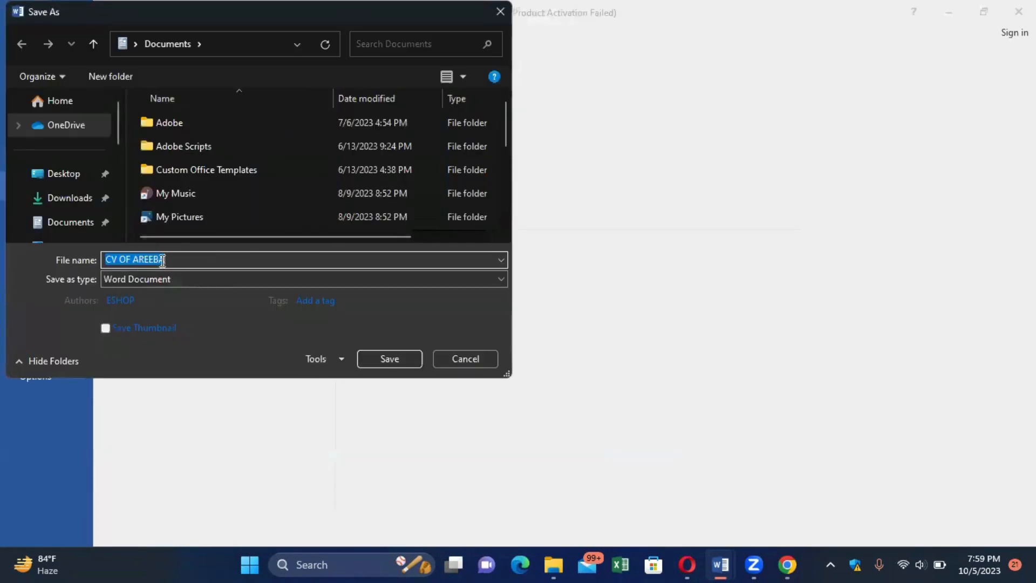
left_click(396, 359)
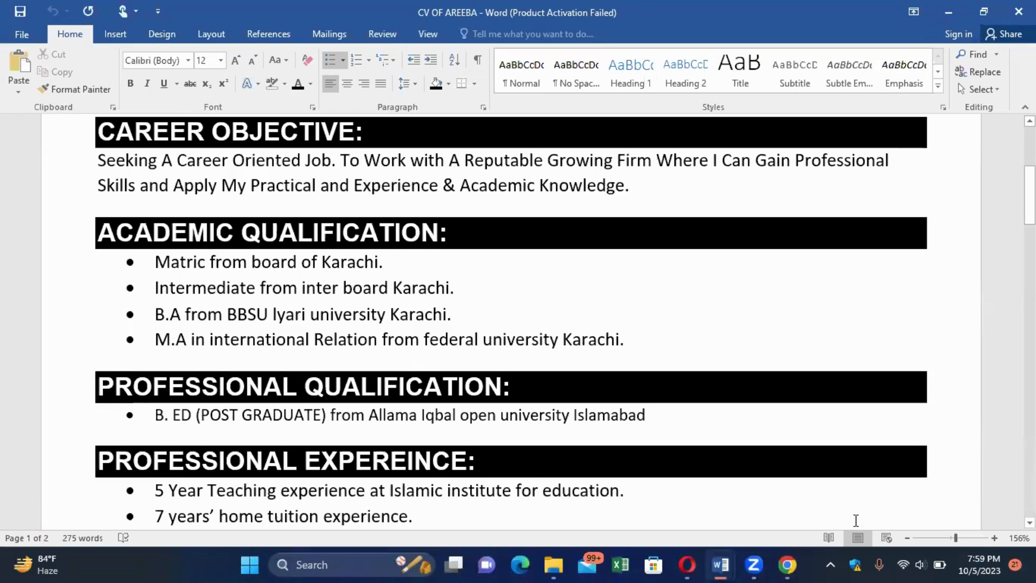
Return to the Document1 CV from the taskbar and adjust its zoom to view the sections.
mouse_move(675, 564)
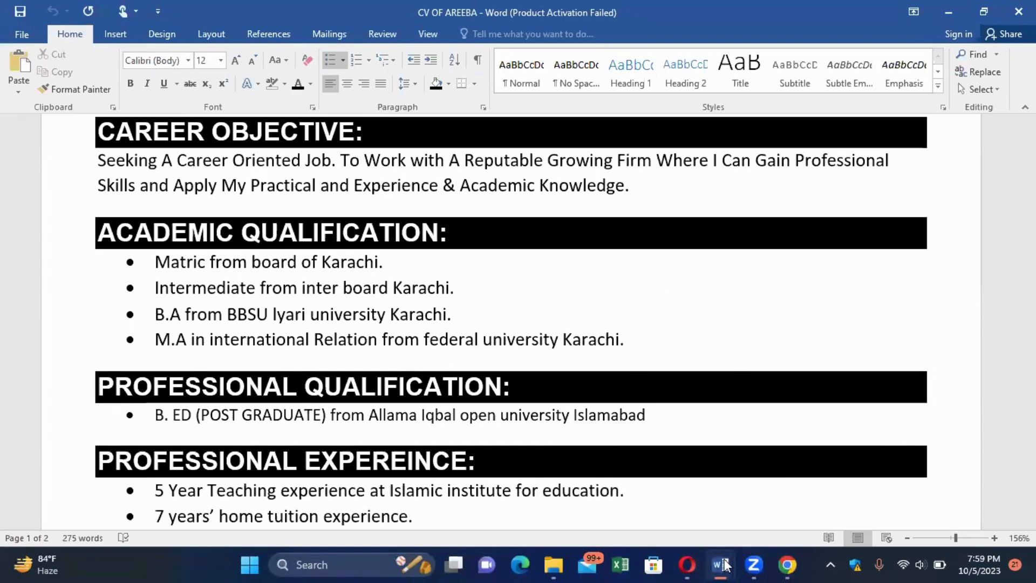
mouse_move(719, 565)
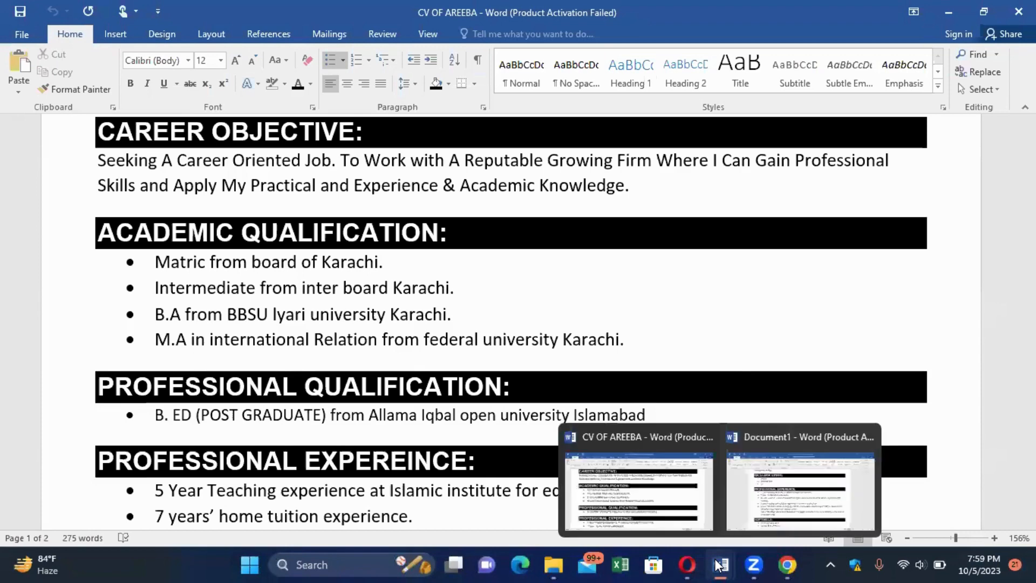
left_click(744, 520)
scroll(745, 519, "down", 6)
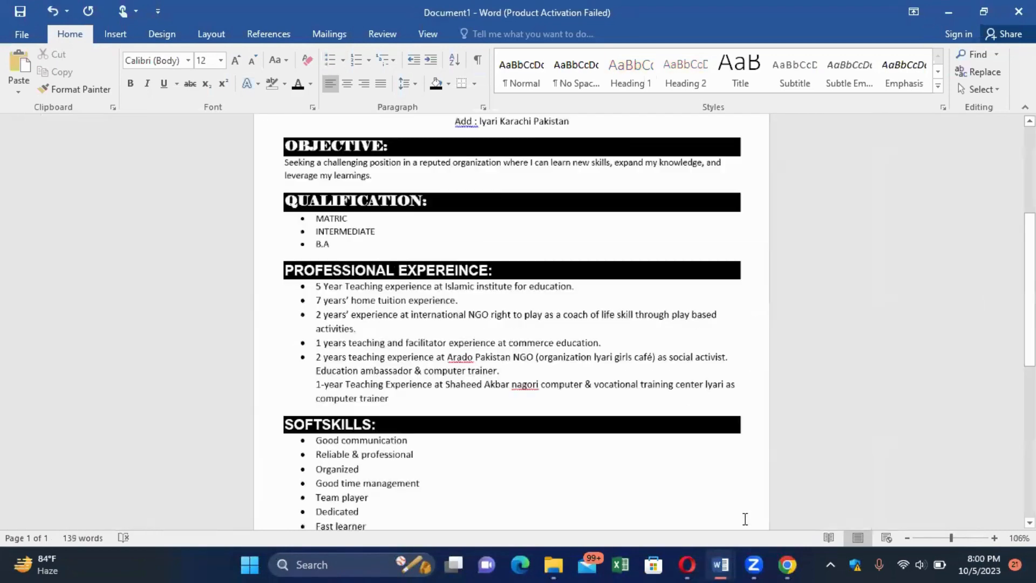
scroll(745, 520, "up", 1)
scroll(745, 519, "up", 5)
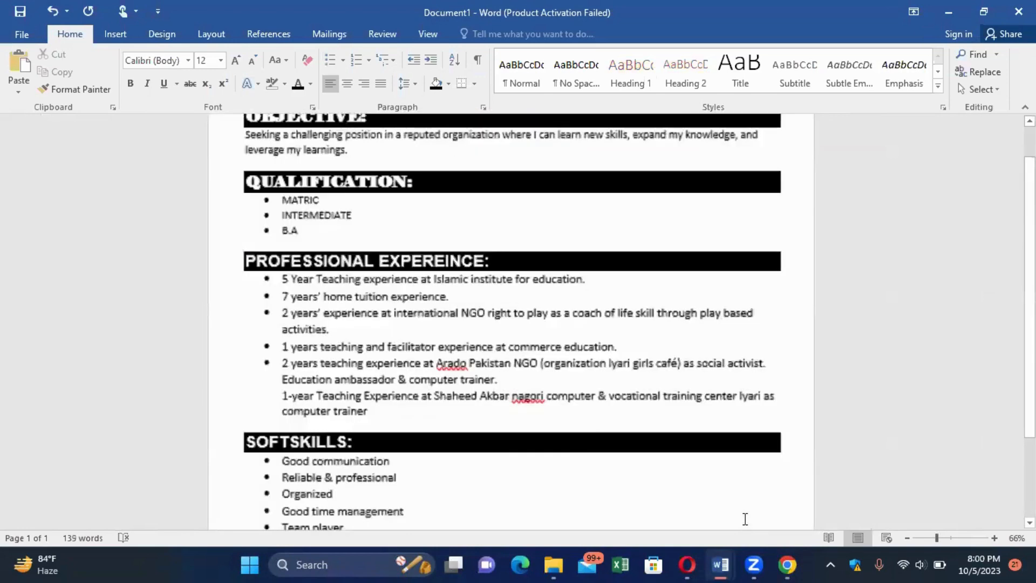